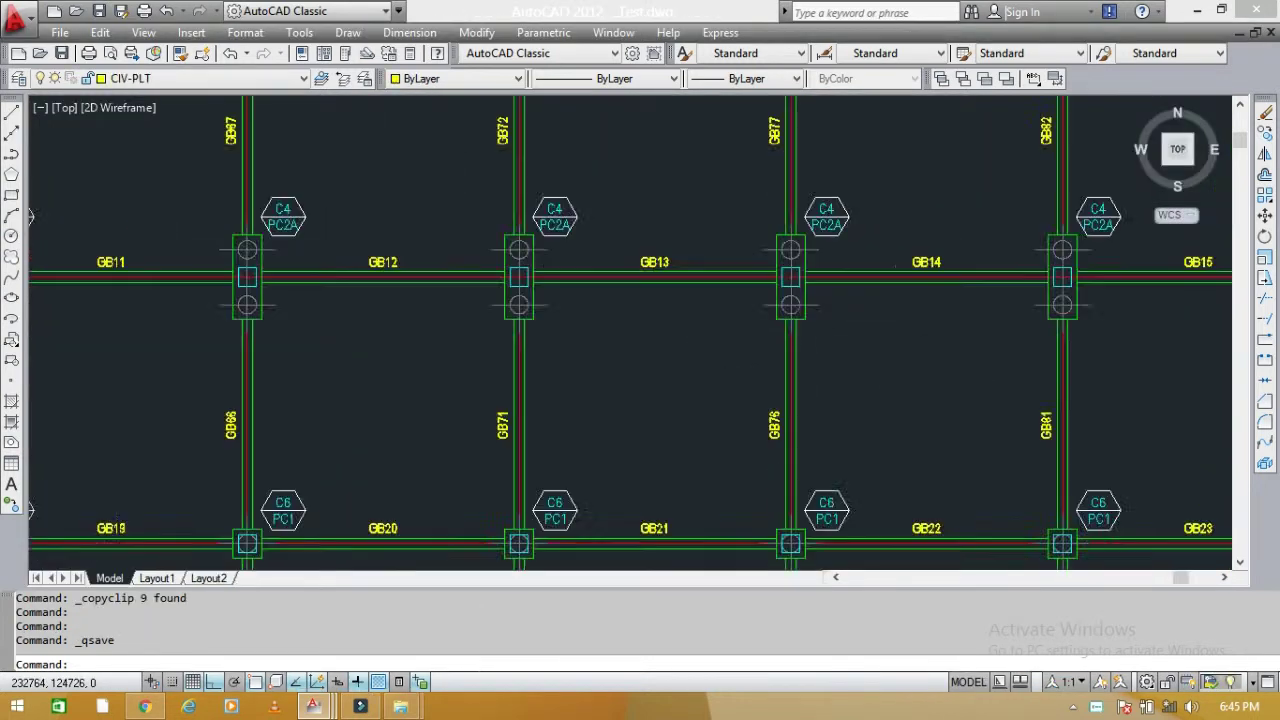
Pan along beams GB4 and GB5 and zoom in on the C2/PC1 footing mark
{"action": "scroll", "coordinate": [551, 314], "scroll_direction": "down", "scroll_amount": 2}
{"action": "middle_click_drag", "start_coordinate": [306, 277], "coordinate": [362, 372]}
{"action": "scroll", "coordinate": [380, 252], "scroll_direction": "up", "scroll_amount": 3}
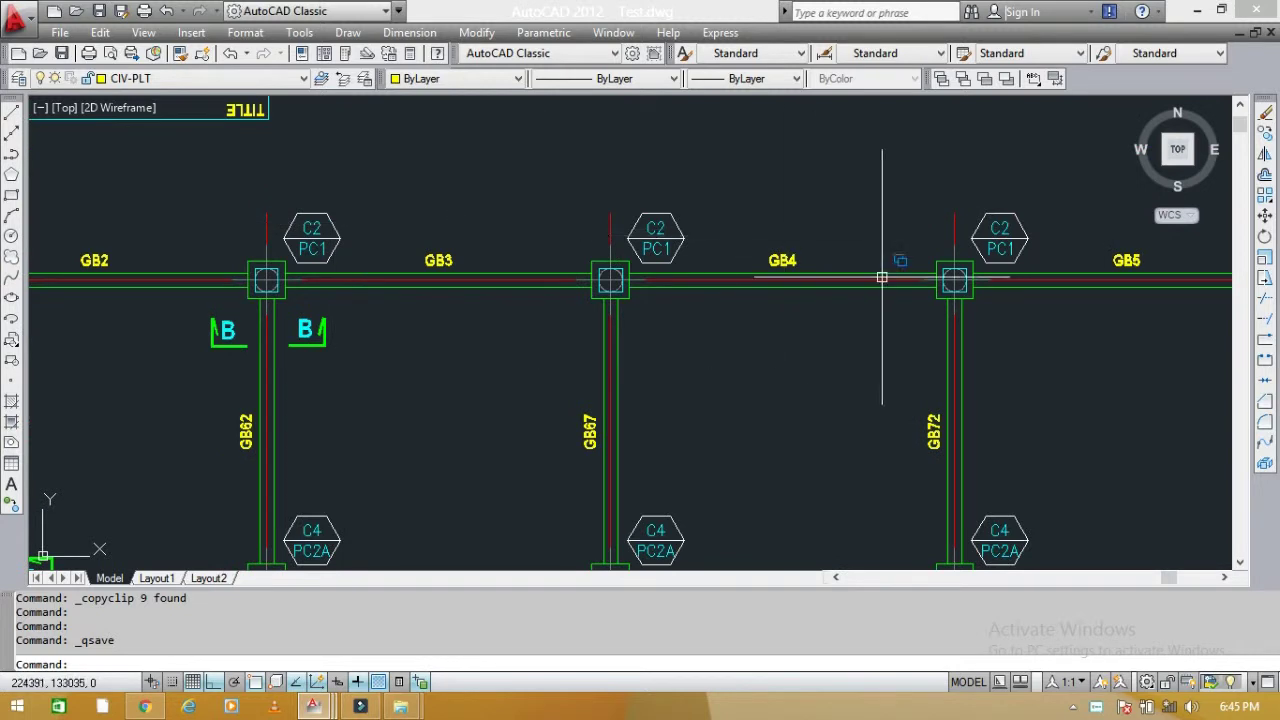
{"action": "middle_click_drag", "start_coordinate": [846, 294], "coordinate": [522, 265]}
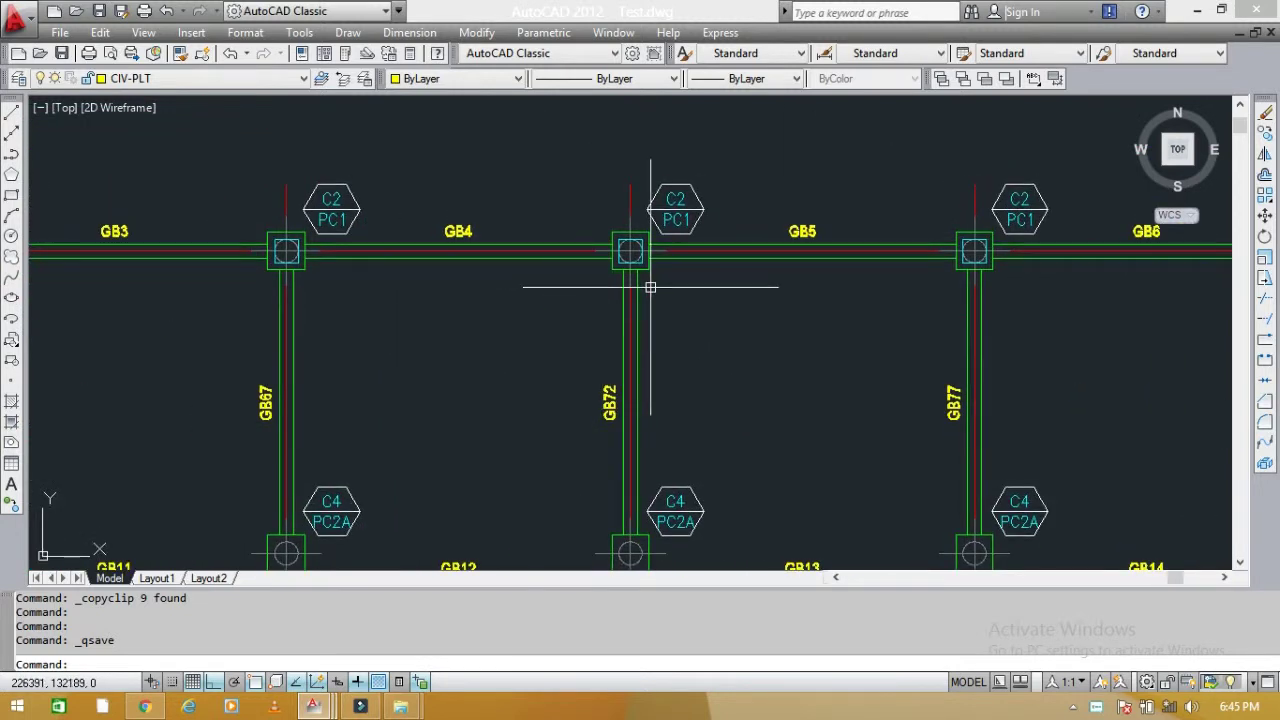
{"action": "scroll", "coordinate": [666, 230], "scroll_direction": "up", "scroll_amount": 3}
{"action": "key", "text": "Escape"}
{"action": "scroll", "coordinate": [780, 235], "scroll_direction": "down", "scroll_amount": 4}
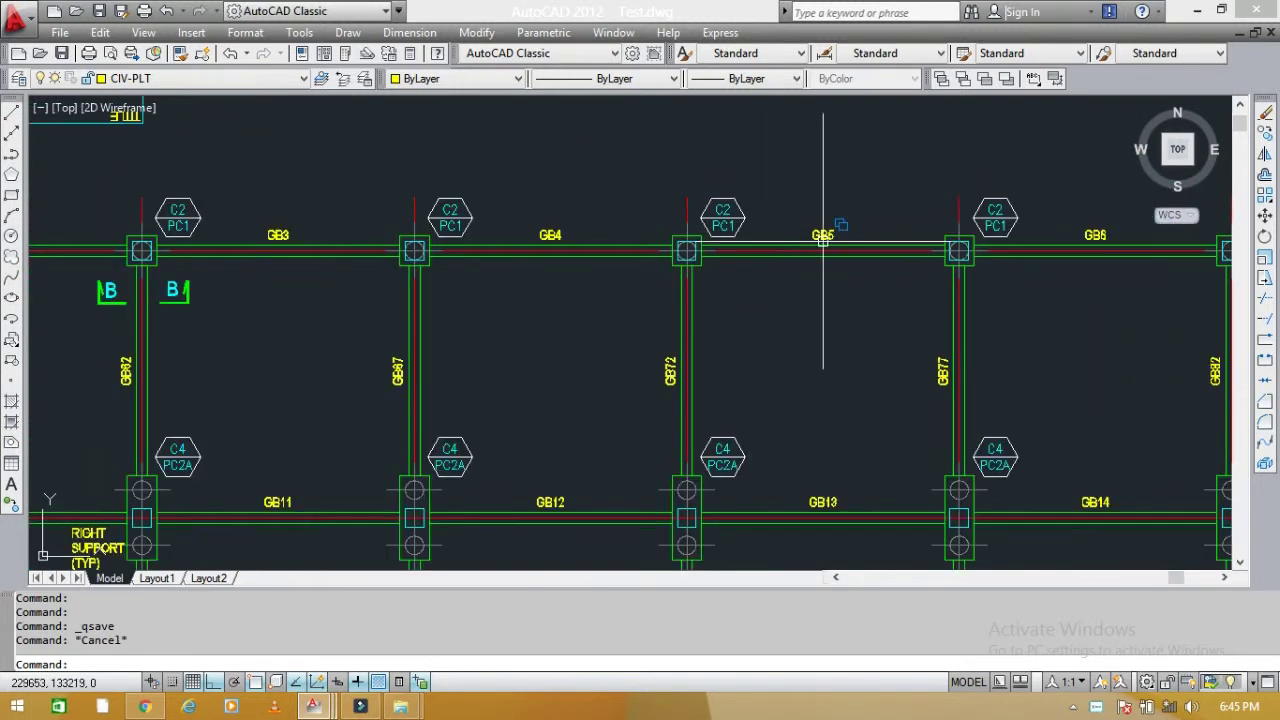
{"action": "scroll", "coordinate": [766, 229], "scroll_direction": "up", "scroll_amount": 3}
{"action": "middle_click_drag", "start_coordinate": [652, 292], "coordinate": [397, 286]}
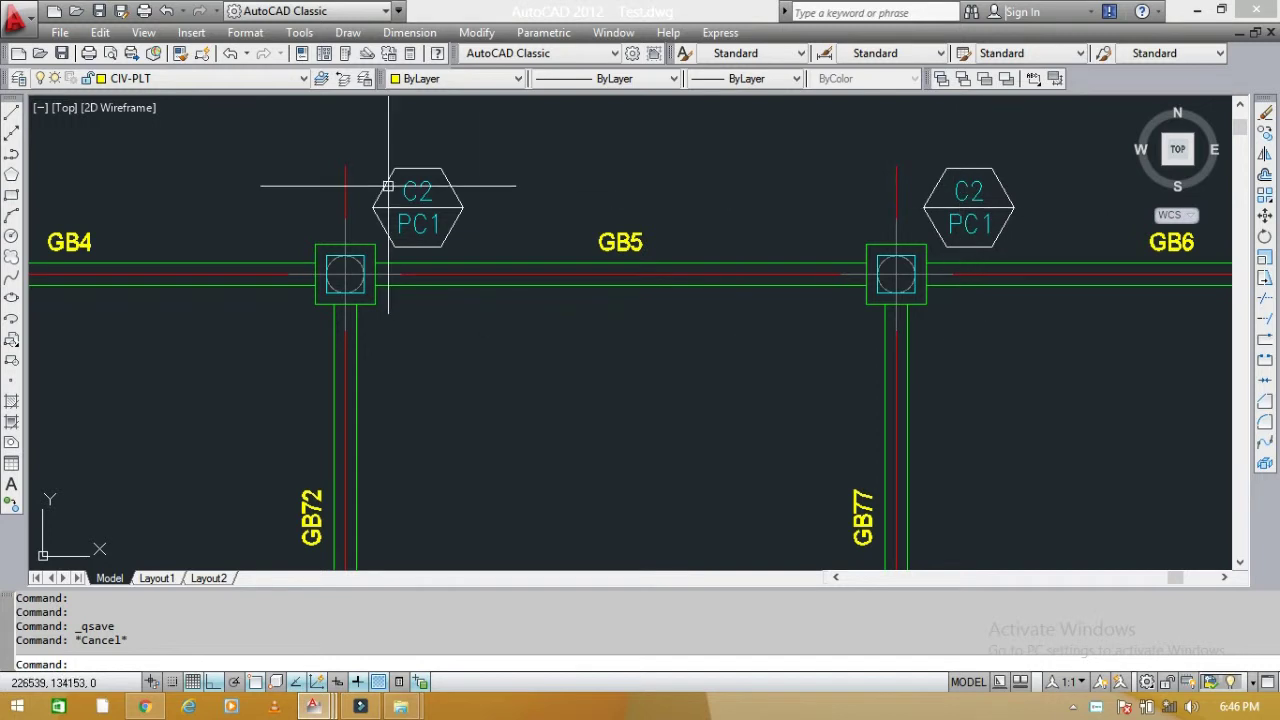
Replace the AV1 column number of the first C2/PC1 mark near GB5 with test text
{"action": "scroll", "coordinate": [428, 200], "scroll_direction": "up", "scroll_amount": 3}
{"action": "left_click", "coordinate": [428, 178]}
{"action": "left_click", "coordinate": [410, 207]}
{"action": "key", "text": "Escape"}
{"action": "double_click", "coordinate": [421, 209]}
{"action": "mouse_move", "coordinate": [458, 192]}
{"action": "left_mouse_down"}
{"action": "mouse_move", "coordinate": [678, 173]}
{"action": "mouse_move", "coordinate": [762, 146]}
{"action": "left_mouse_up"}
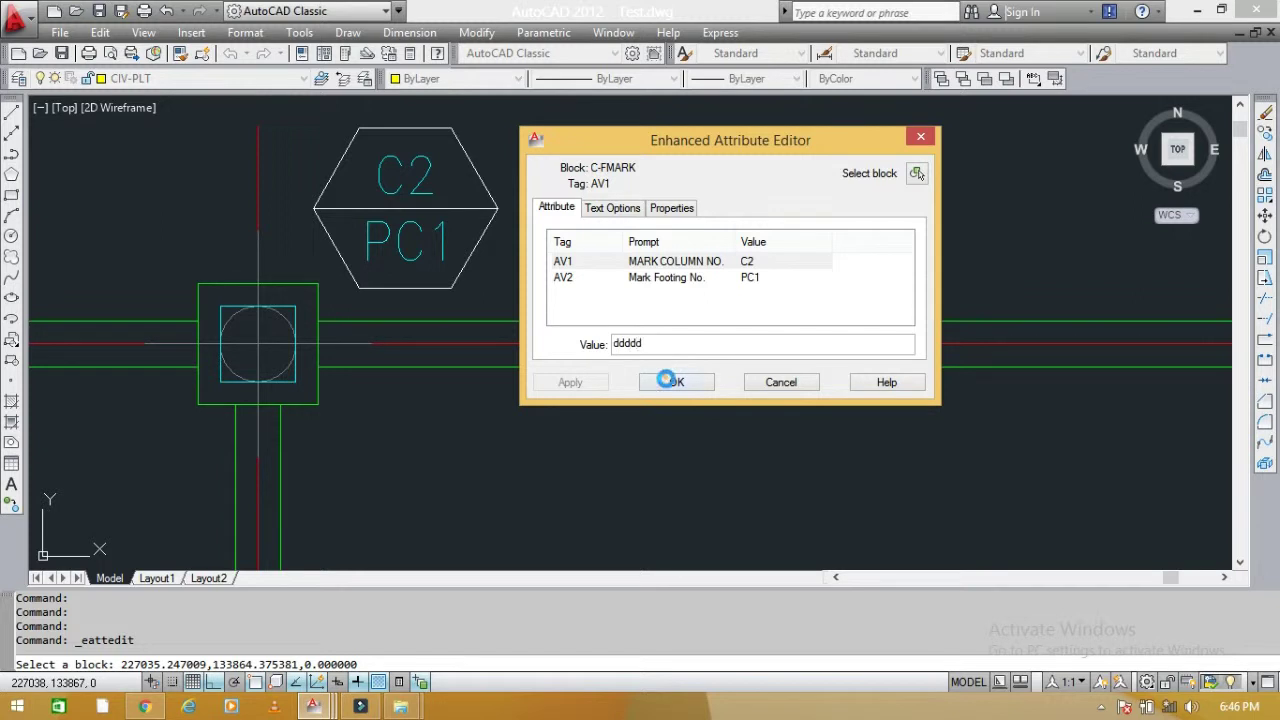
{"action": "left_click", "coordinate": [667, 379]}
Change the neighbouring C2/PC1 mark's AV1 value the same way, then view both marks
{"action": "scroll", "coordinate": [503, 303], "scroll_direction": "down", "scroll_amount": 2}
{"action": "key", "text": "Escape"}
{"action": "key", "text": "Escape"}
{"action": "middle_click_drag", "start_coordinate": [891, 280], "coordinate": [922, 234]}
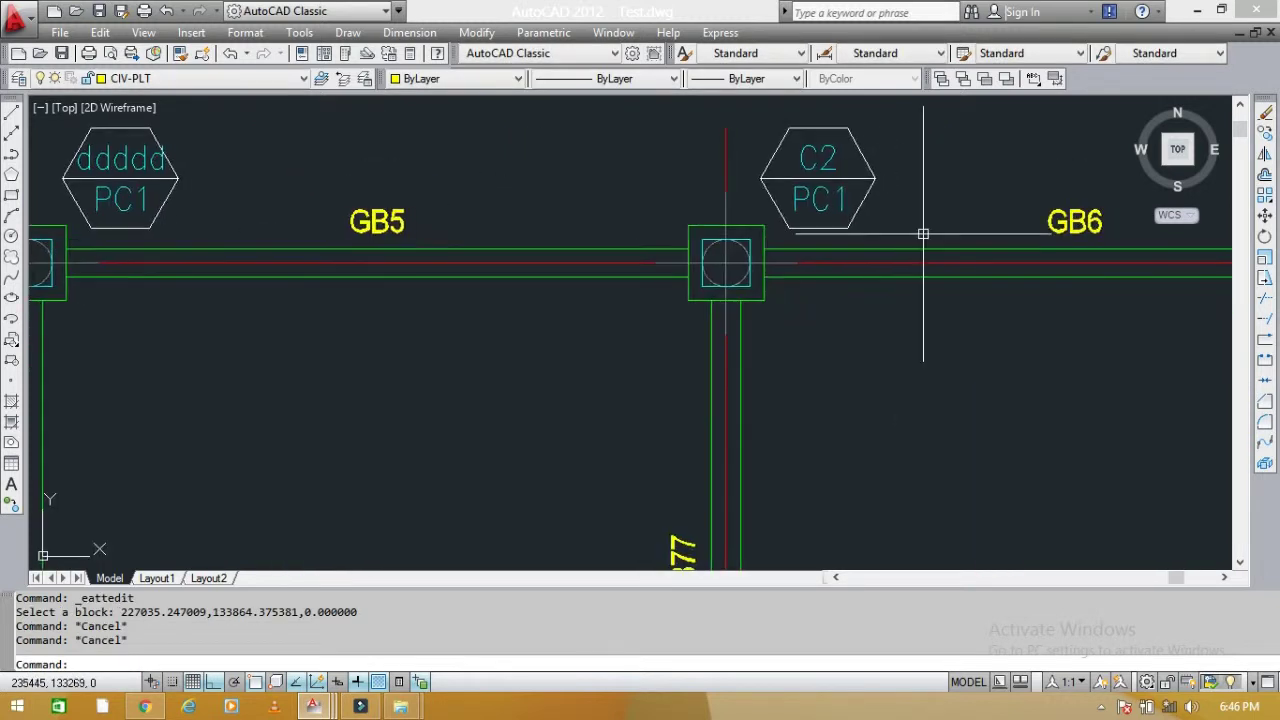
{"action": "double_click", "coordinate": [821, 160]}
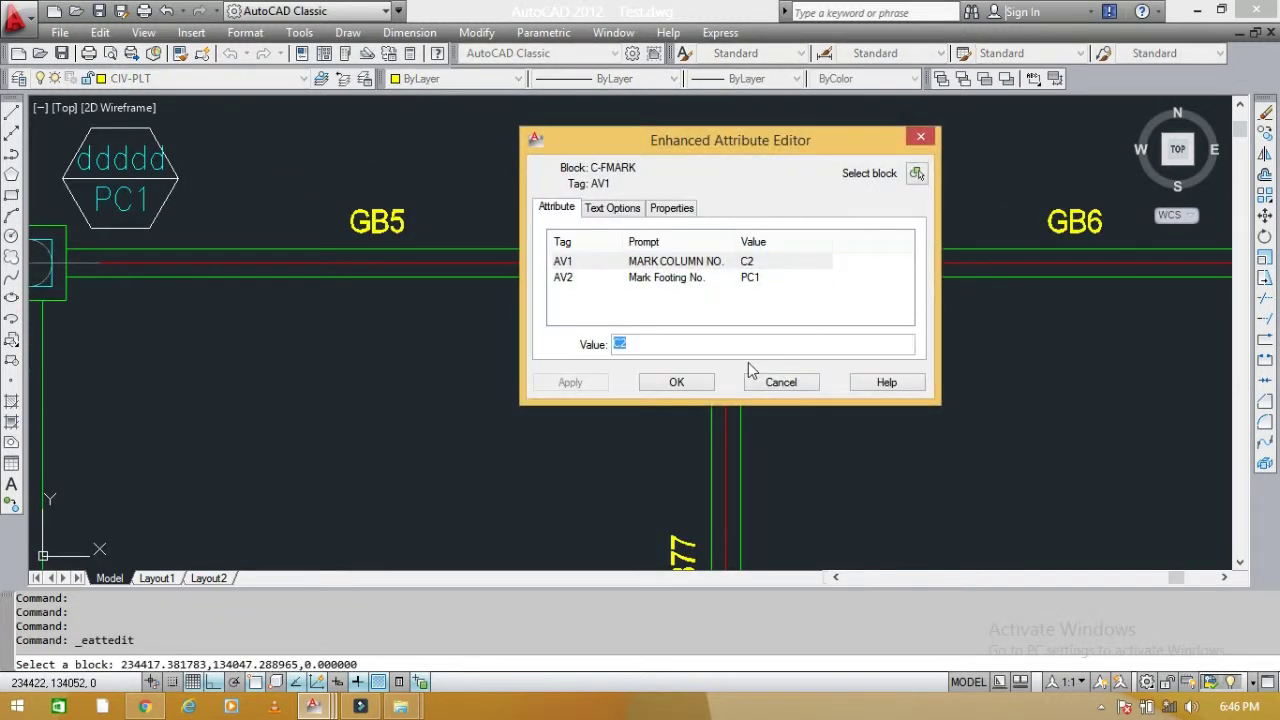
{"action": "left_click", "coordinate": [679, 382]}
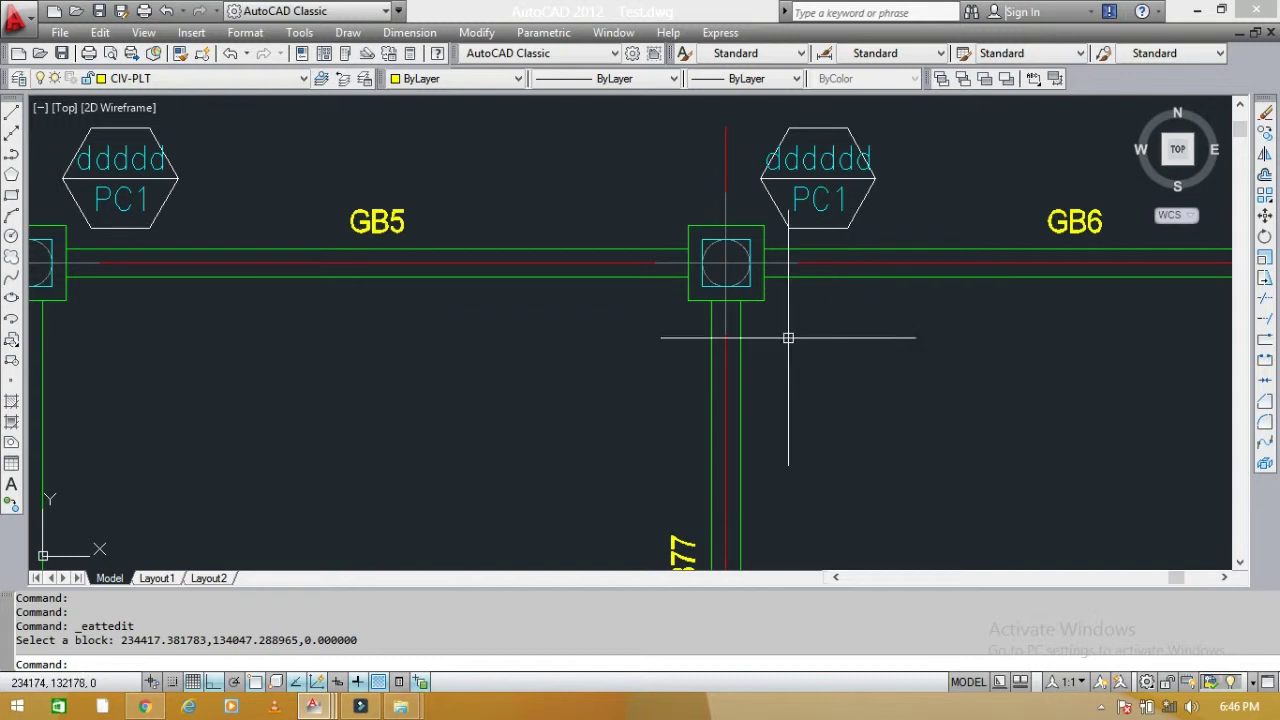
{"action": "middle_click_drag", "start_coordinate": [449, 314], "coordinate": [595, 314]}
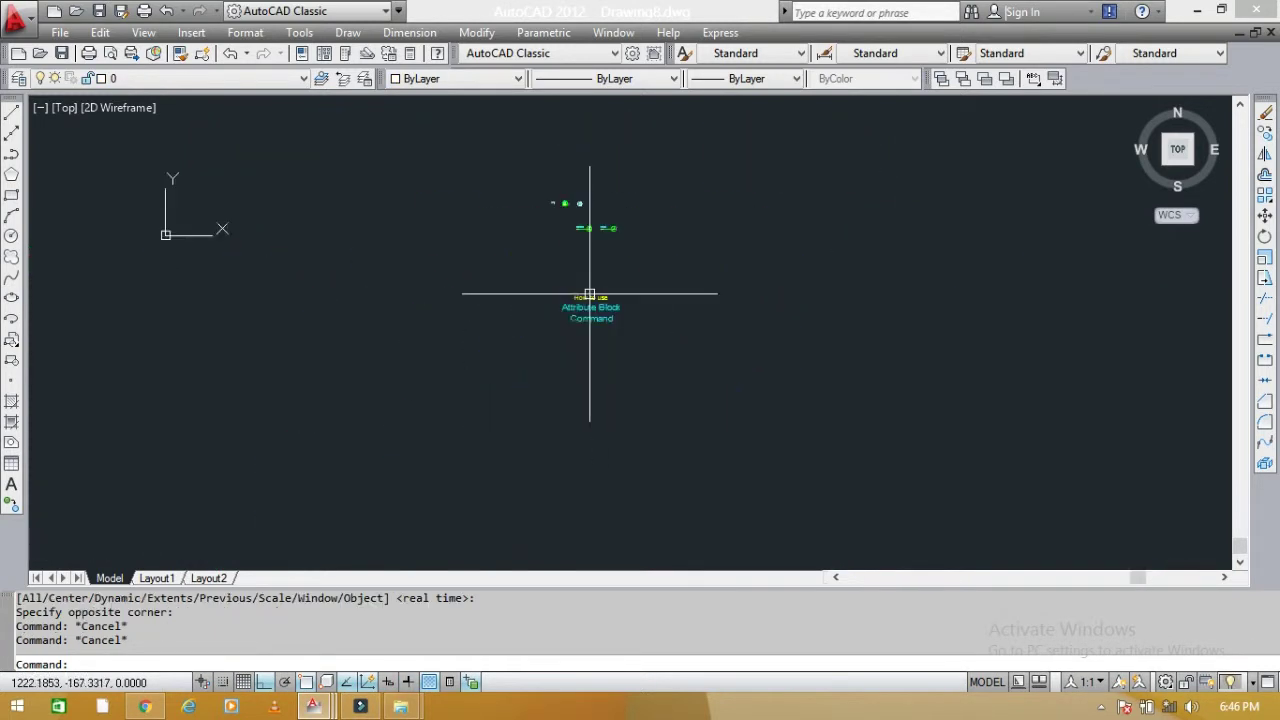
Switch to Drawing8 and zoom in on the SM, NO/DWG and AV1/AV2 symbols
{"action": "scroll", "coordinate": [590, 295], "scroll_direction": "up", "scroll_amount": 3}
{"action": "key", "text": "Escape"}
{"action": "scroll", "coordinate": [571, 200], "scroll_direction": "up", "scroll_amount": 3}
{"action": "scroll", "coordinate": [543, 214], "scroll_direction": "up", "scroll_amount": 3}
{"action": "scroll", "coordinate": [471, 237], "scroll_direction": "up", "scroll_amount": 2}
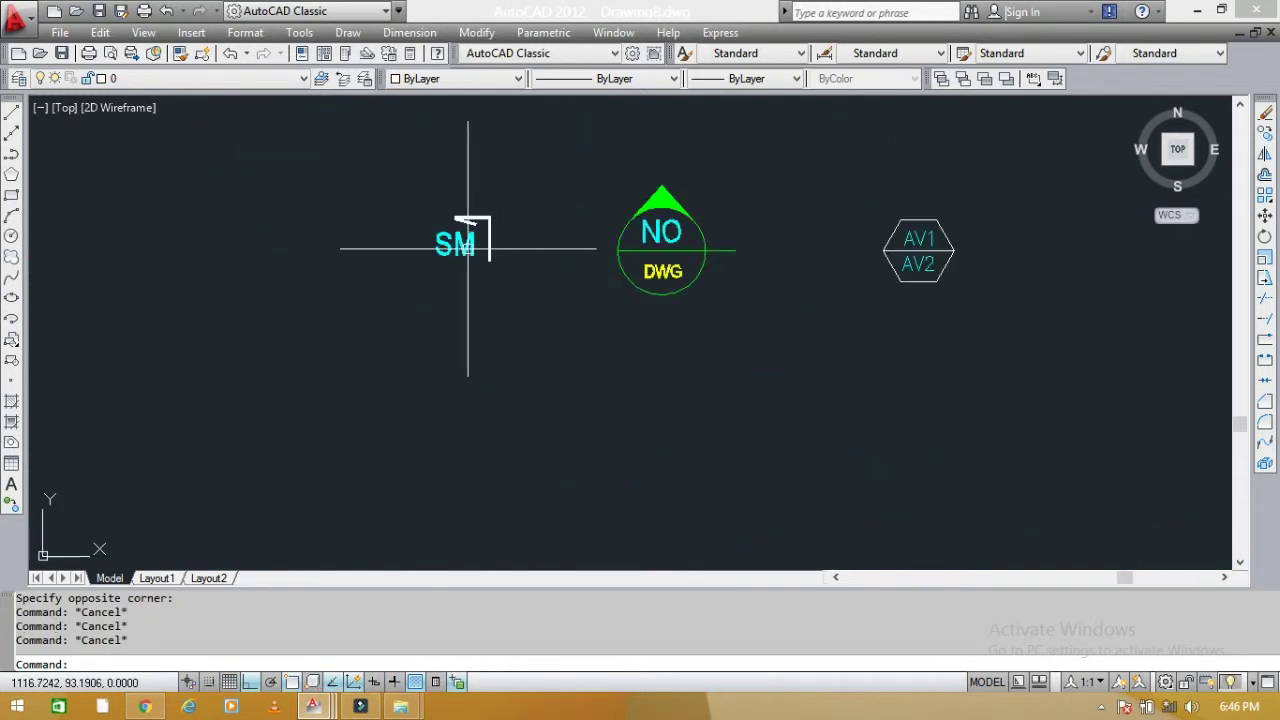
{"action": "scroll", "coordinate": [467, 246], "scroll_direction": "up", "scroll_amount": 1}
{"action": "scroll", "coordinate": [466, 243], "scroll_direction": "up", "scroll_amount": 1}
{"action": "scroll", "coordinate": [460, 235], "scroll_direction": "up", "scroll_amount": 1}
{"action": "middle_click_drag", "start_coordinate": [571, 253], "coordinate": [564, 276]}
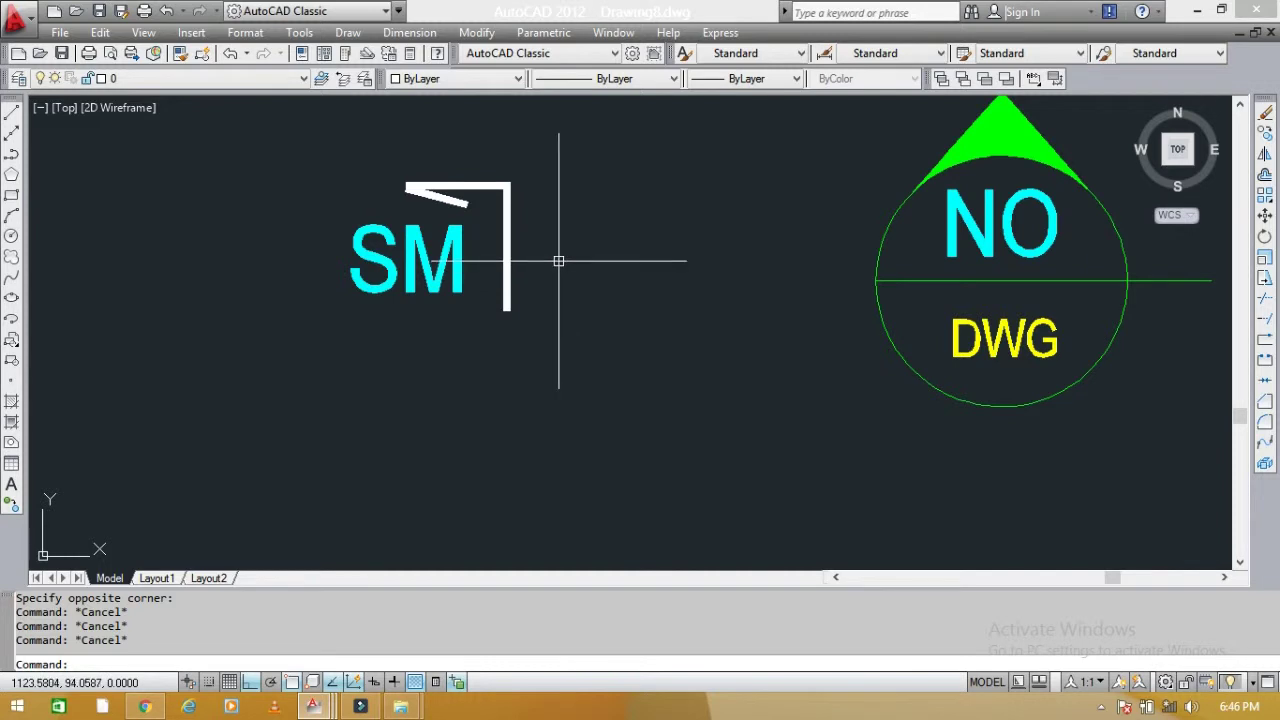
Inspect the SM attribute's Section Mark definition and close it without changes
{"action": "scroll", "coordinate": [469, 214], "scroll_direction": "up", "scroll_amount": 2}
{"action": "scroll", "coordinate": [443, 184], "scroll_direction": "down", "scroll_amount": 1}
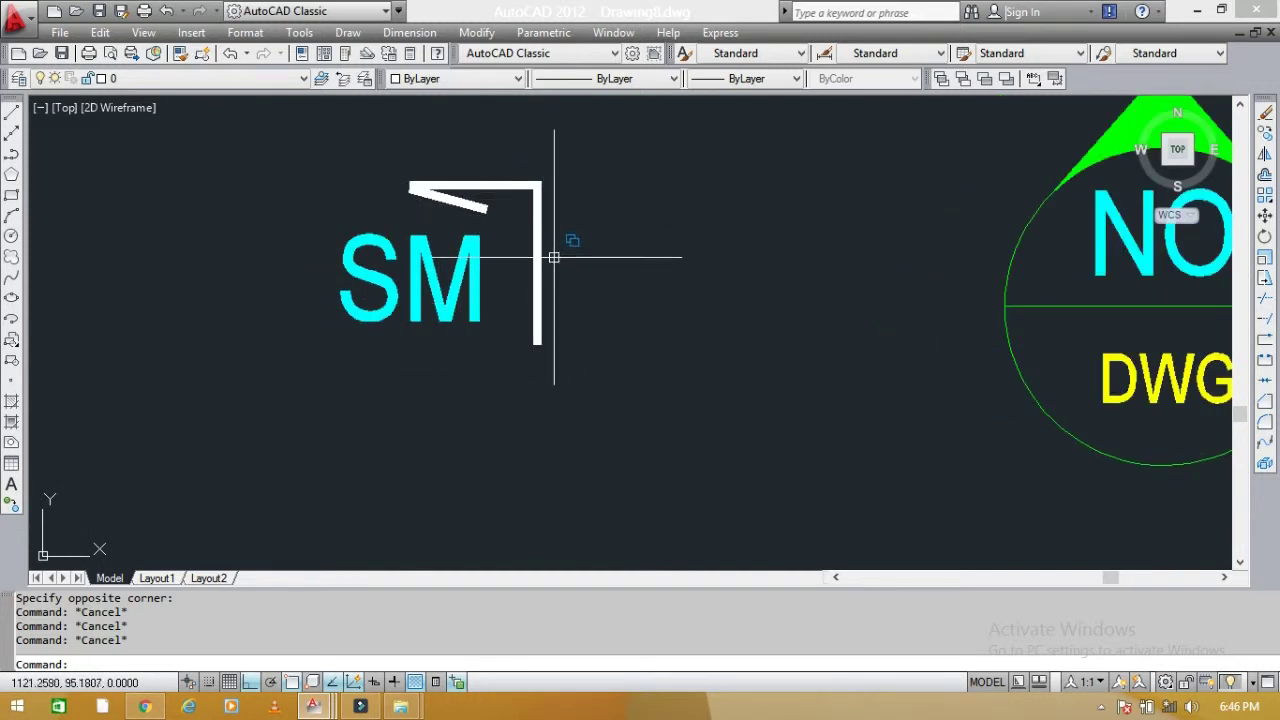
{"action": "scroll", "coordinate": [474, 212], "scroll_direction": "up", "scroll_amount": 1}
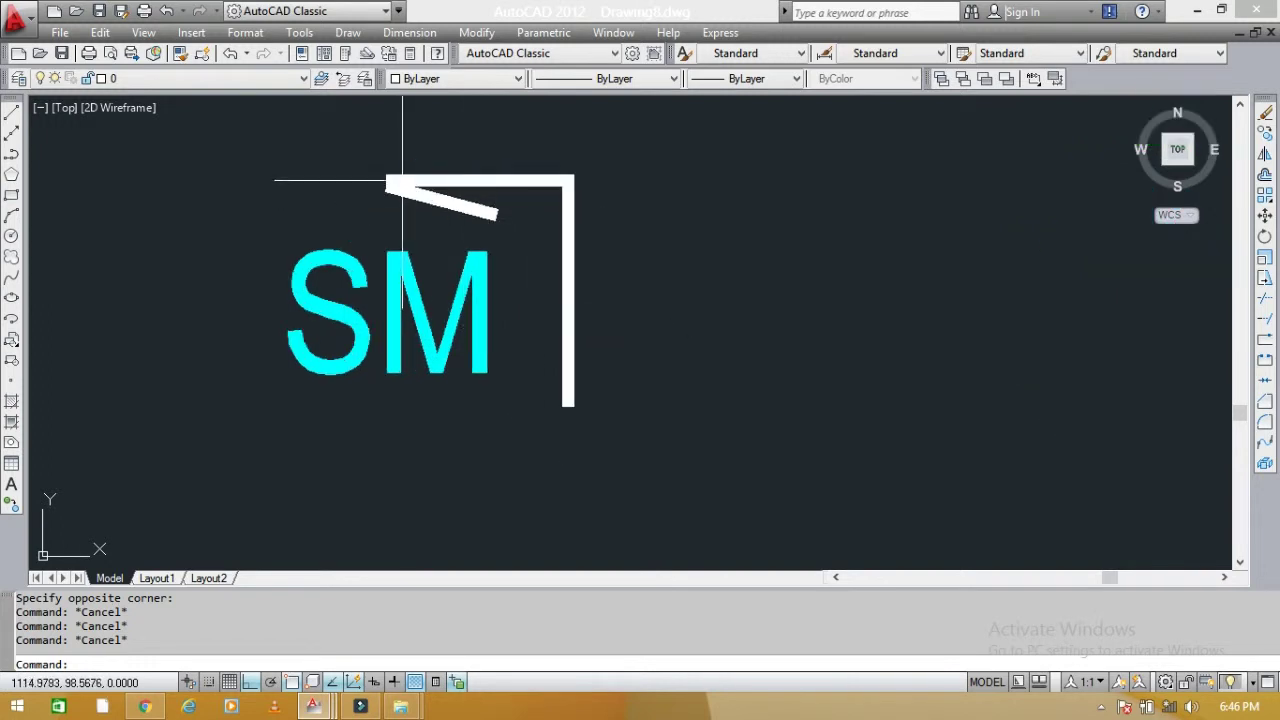
{"action": "middle_click_drag", "start_coordinate": [516, 381], "coordinate": [571, 343]}
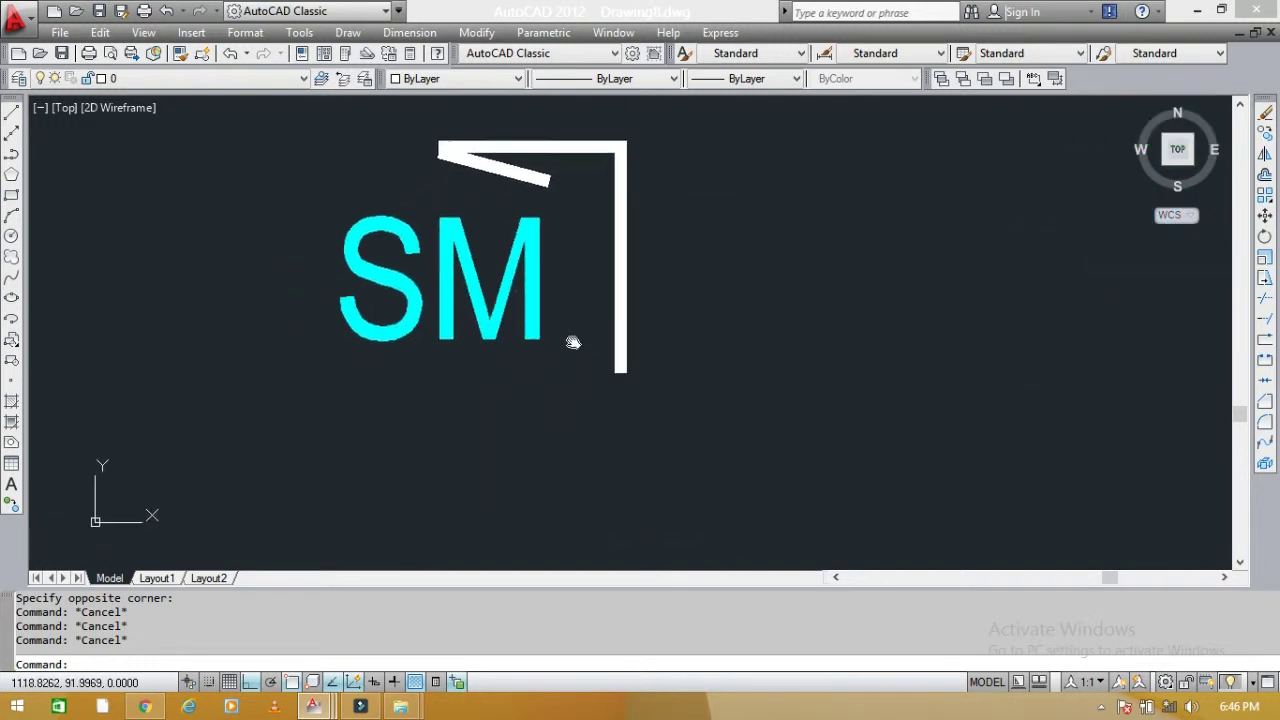
{"action": "left_click", "coordinate": [515, 298]}
{"action": "double_click", "coordinate": [527, 300]}
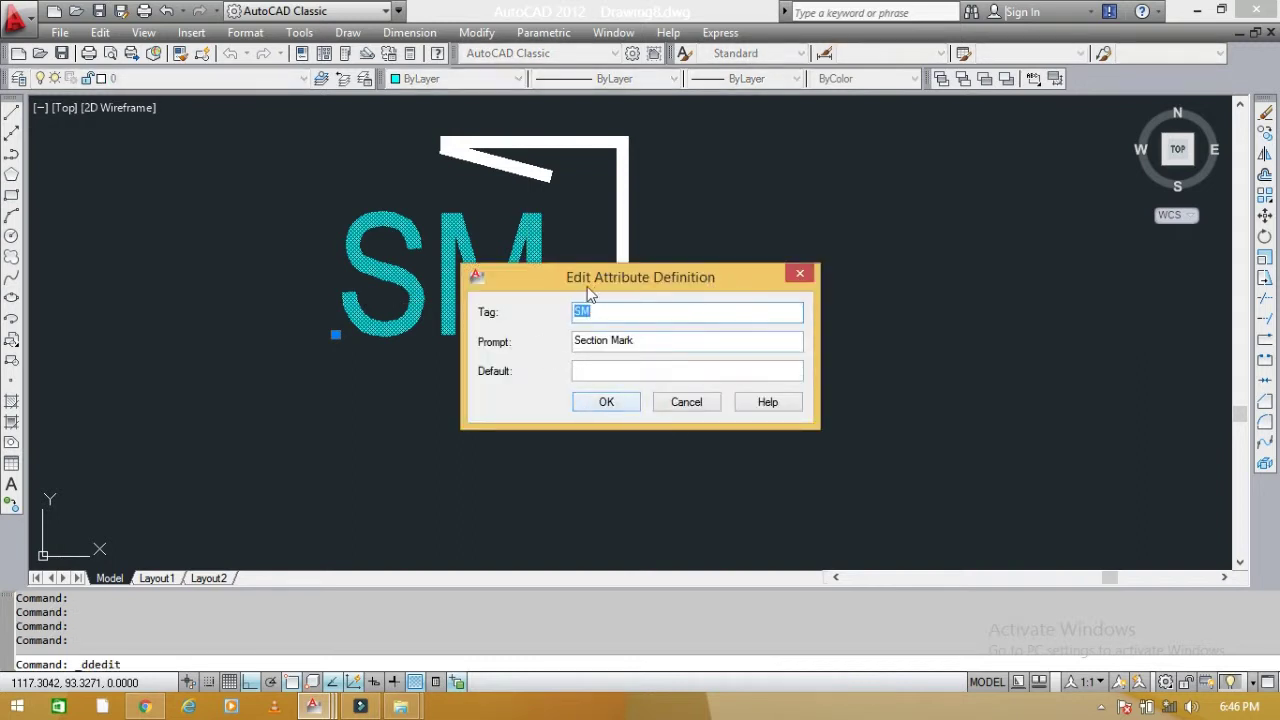
{"action": "left_click", "coordinate": [686, 402]}
{"action": "key", "text": "Escape"}
{"action": "scroll", "coordinate": [429, 240], "scroll_direction": "down", "scroll_amount": 5}
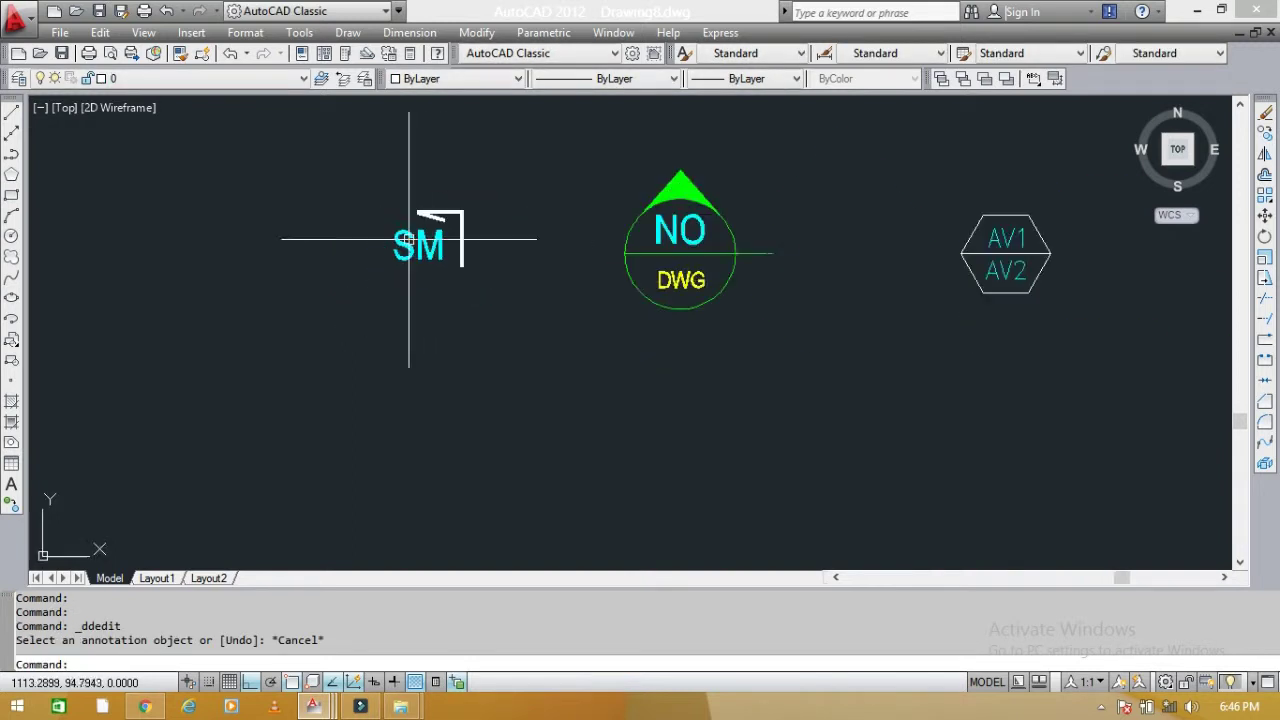
{"action": "scroll", "coordinate": [724, 246], "scroll_direction": "up", "scroll_amount": 3}
{"action": "scroll", "coordinate": [743, 300], "scroll_direction": "down", "scroll_amount": 2}
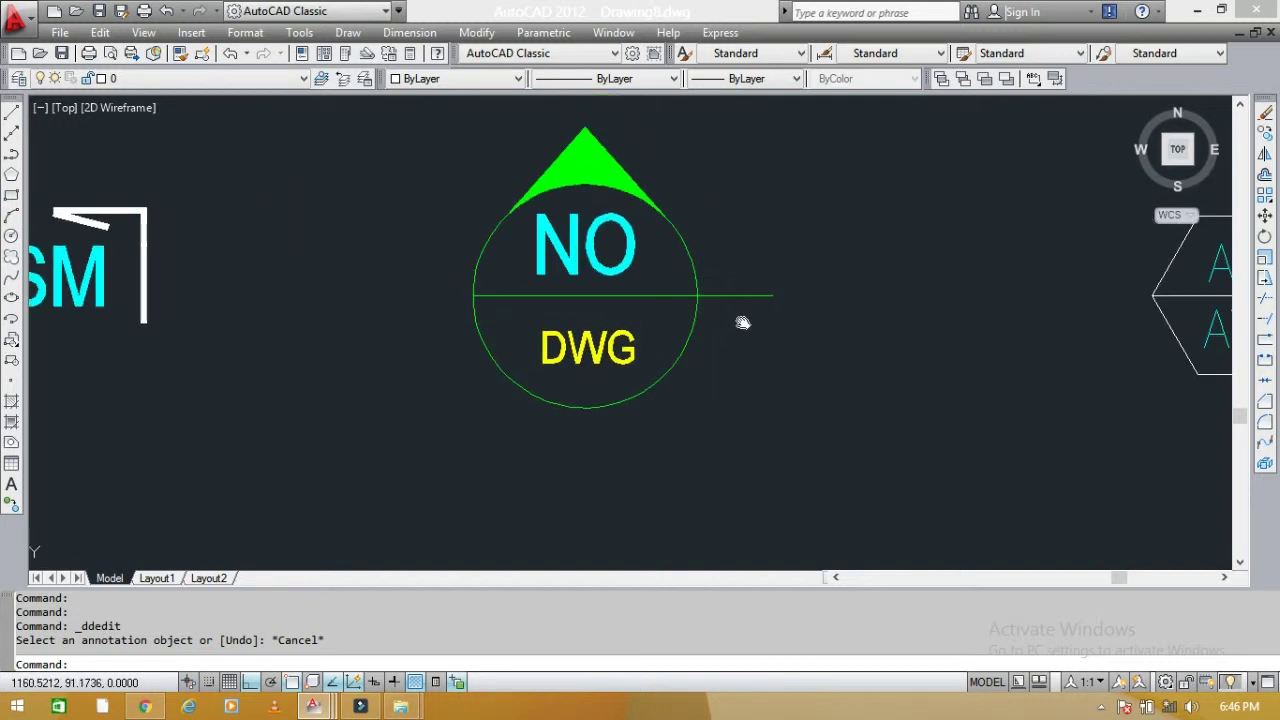
Review the NO elevation attribute definition and close it unchanged
{"action": "mouse_move", "coordinate": [660, 323]}
{"action": "middle_mouse_down"}
{"action": "mouse_move", "coordinate": [626, 271]}
{"action": "mouse_move", "coordinate": [699, 363]}
{"action": "middle_mouse_up"}
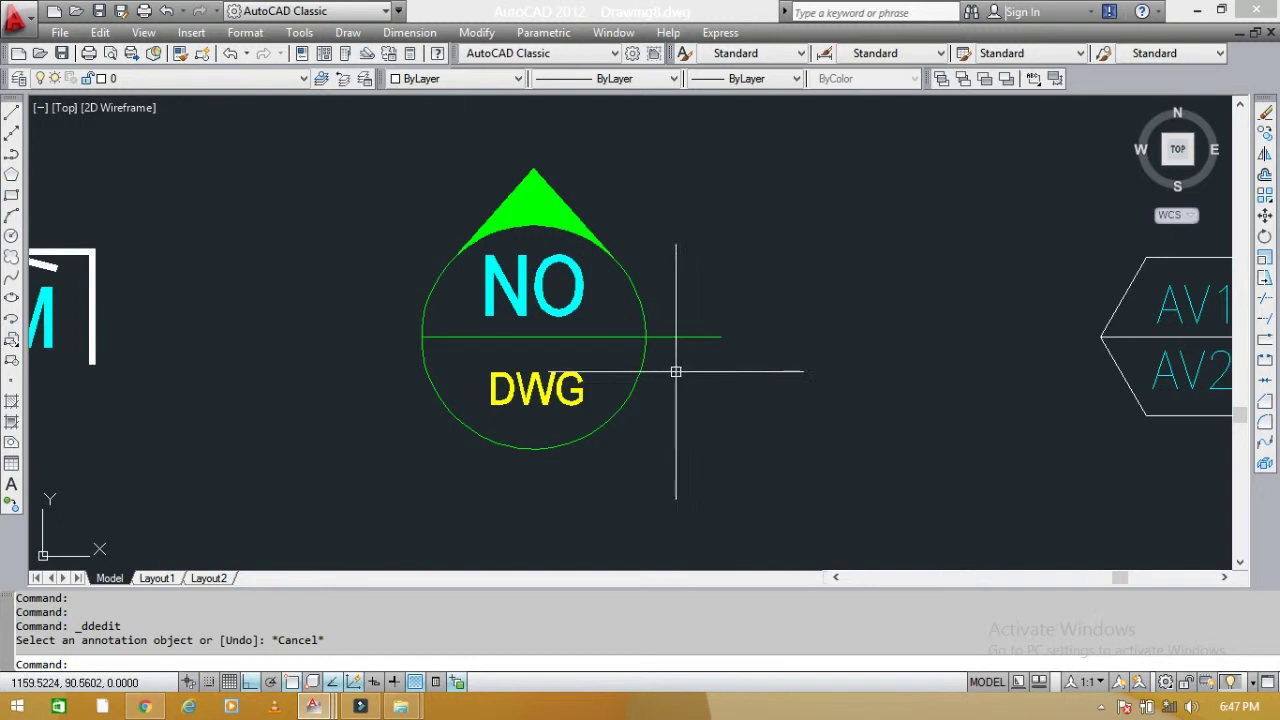
{"action": "scroll", "coordinate": [694, 346], "scroll_direction": "up", "scroll_amount": 2}
{"action": "key", "text": "Escape"}
{"action": "left_click", "coordinate": [530, 290]}
{"action": "double_click", "coordinate": [517, 295]}
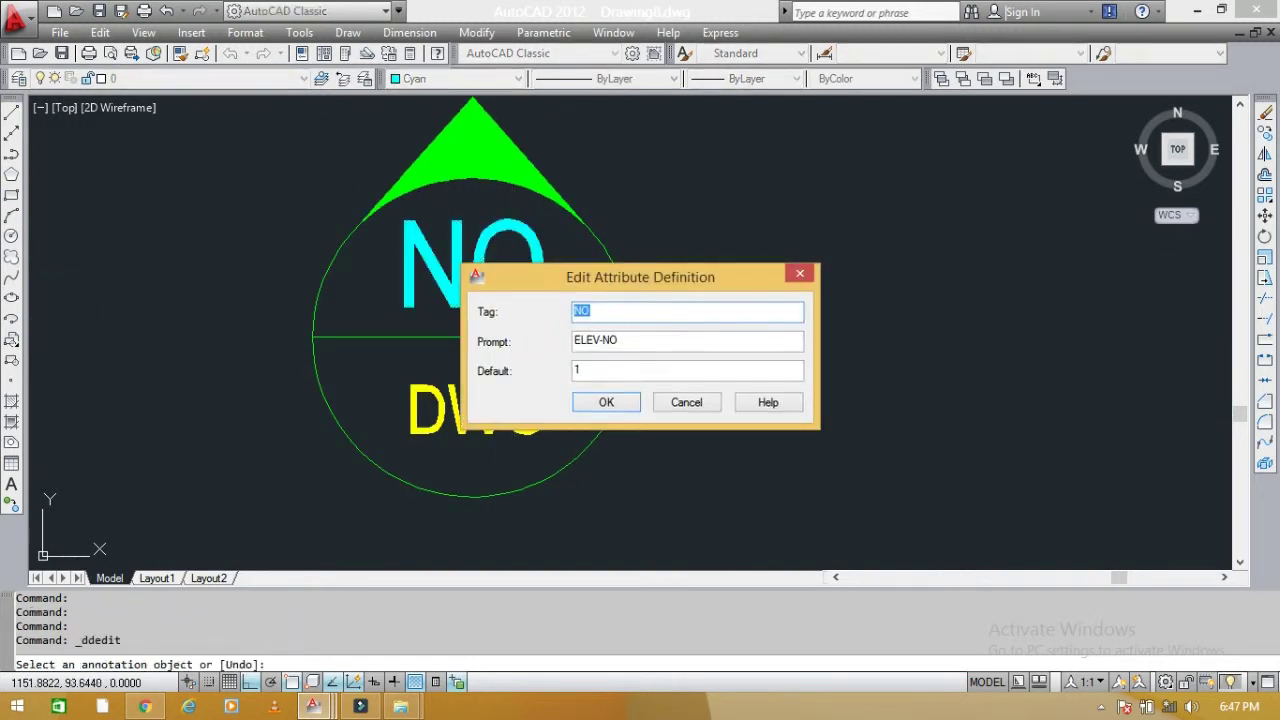
{"action": "key", "text": "Return"}
{"action": "key", "text": "Escape"}
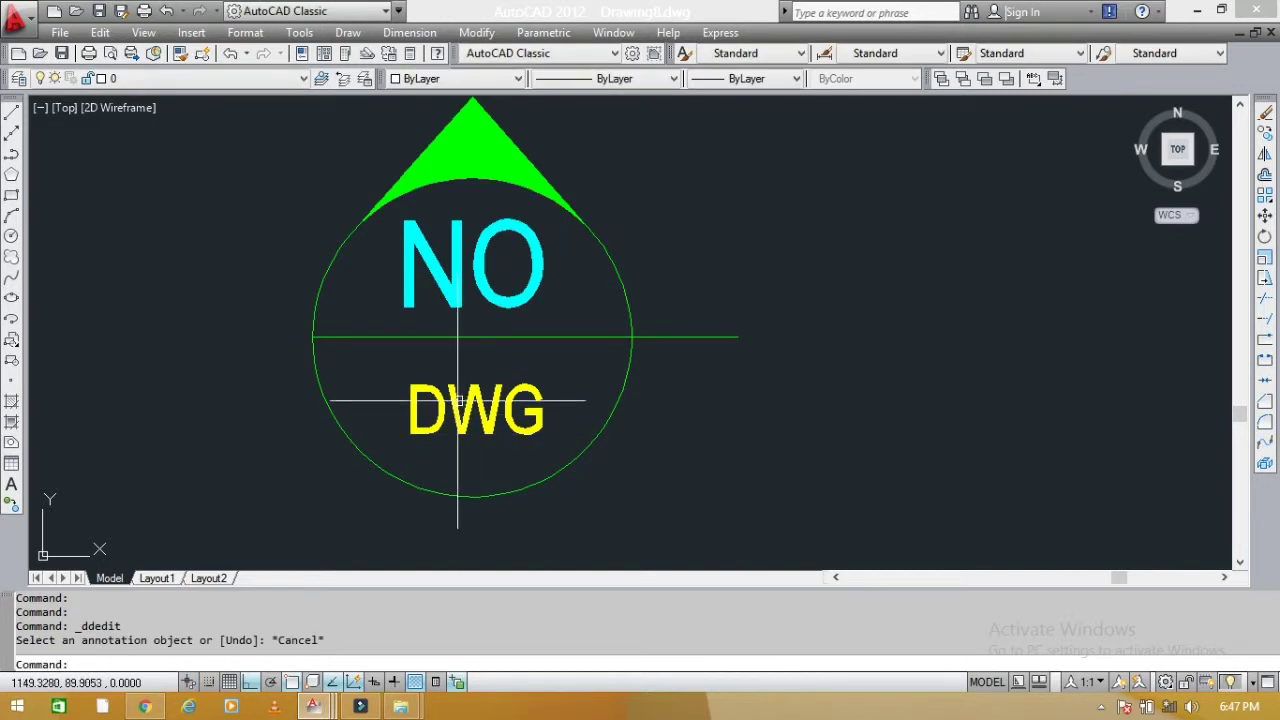
{"action": "scroll", "coordinate": [458, 400], "scroll_direction": "down", "scroll_amount": 4}
Review the AV1 column-mark definition unchanged, then zoom out toward the SECTION A and DETAIL marks
{"action": "middle_click_drag", "start_coordinate": [828, 386], "coordinate": [657, 323]}
{"action": "scroll", "coordinate": [658, 321], "scroll_direction": "up", "scroll_amount": 1}
{"action": "scroll", "coordinate": [658, 321], "scroll_direction": "up", "scroll_amount": 2}
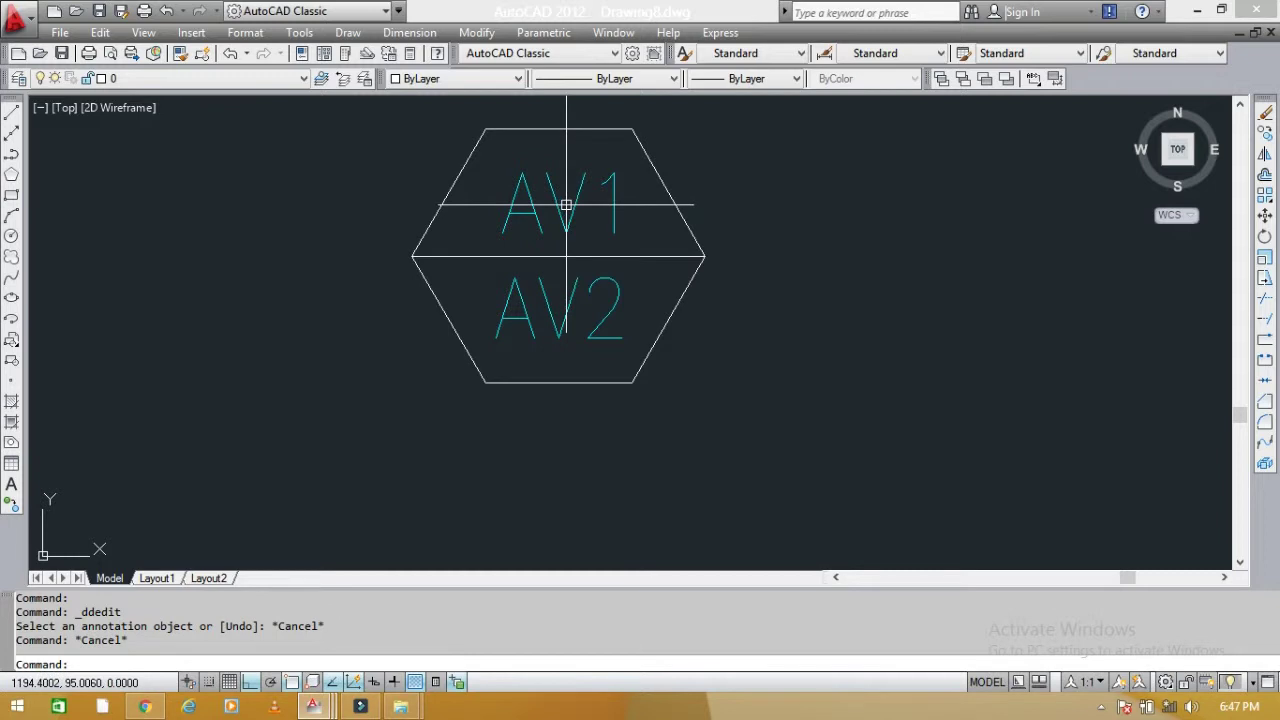
{"action": "double_click", "coordinate": [573, 210]}
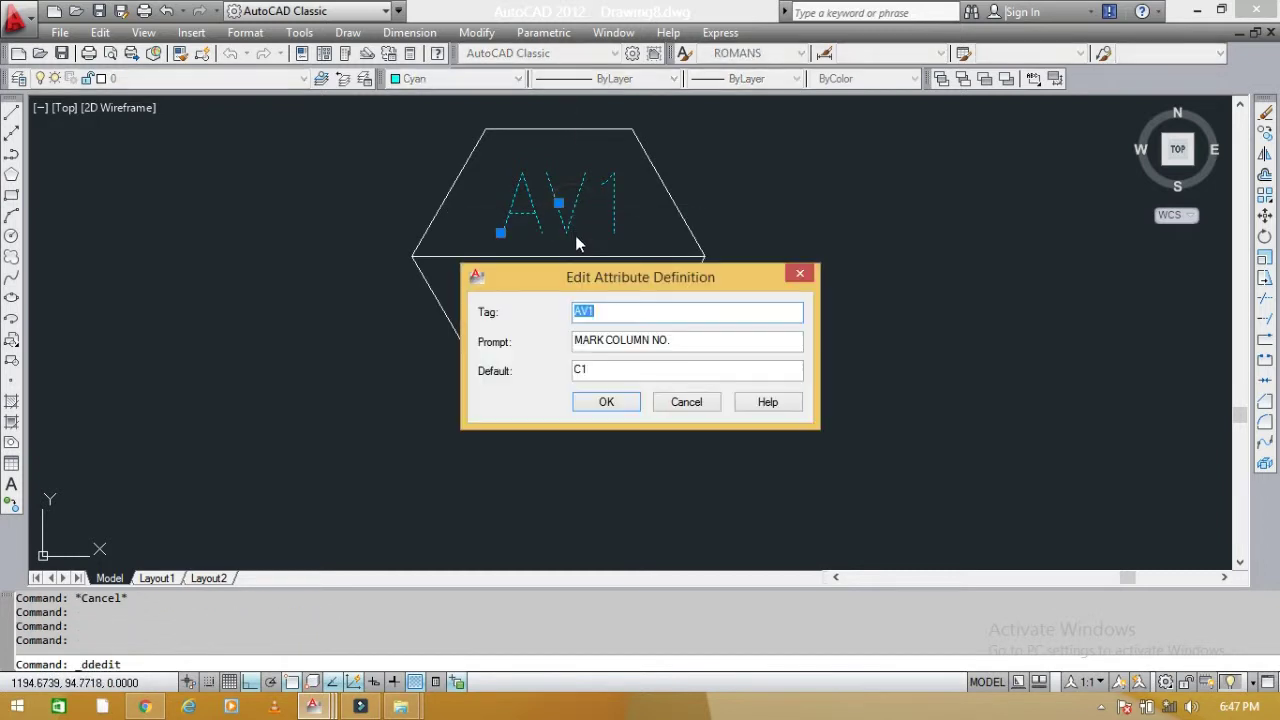
{"action": "key", "text": "Return"}
{"action": "key", "text": "Escape"}
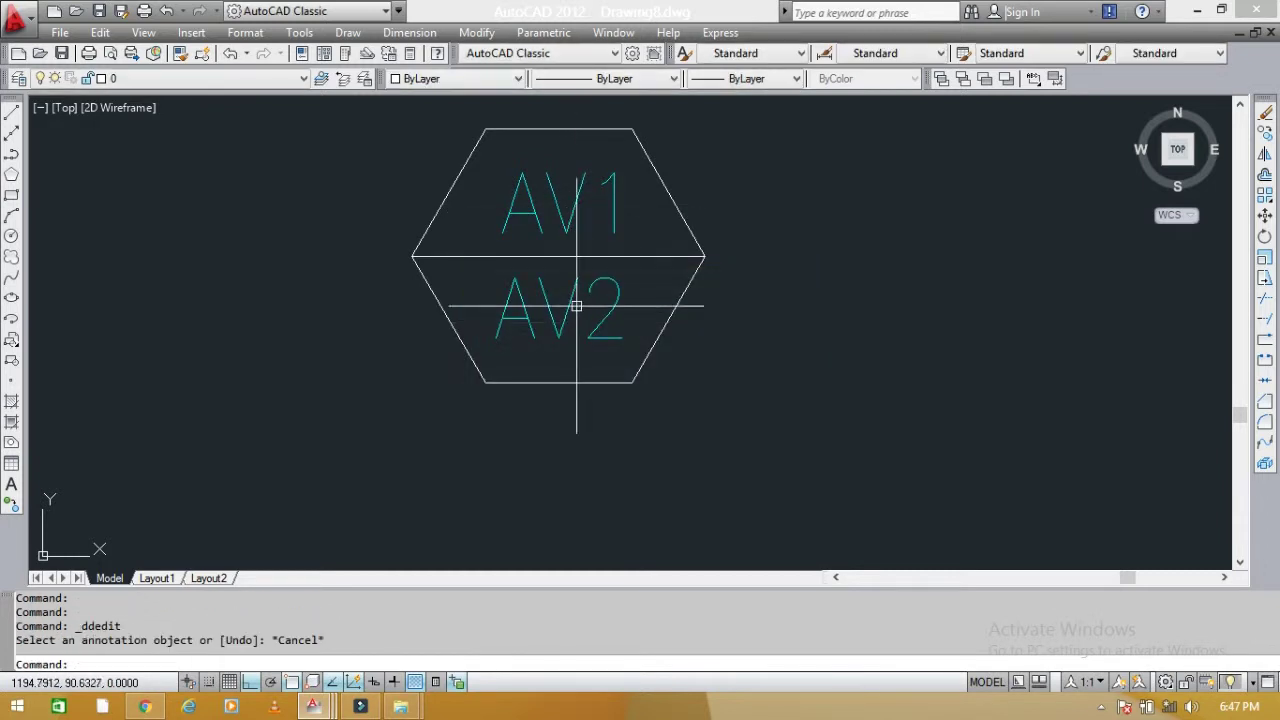
{"action": "scroll", "coordinate": [503, 171], "scroll_direction": "down", "scroll_amount": 3}
{"action": "scroll", "coordinate": [632, 245], "scroll_direction": "down", "scroll_amount": 4}
Pan past the SECTION A and DETAIL titles and zoom in on the SM and NO/DWG marks
{"action": "scroll", "coordinate": [622, 325], "scroll_direction": "up", "scroll_amount": 8}
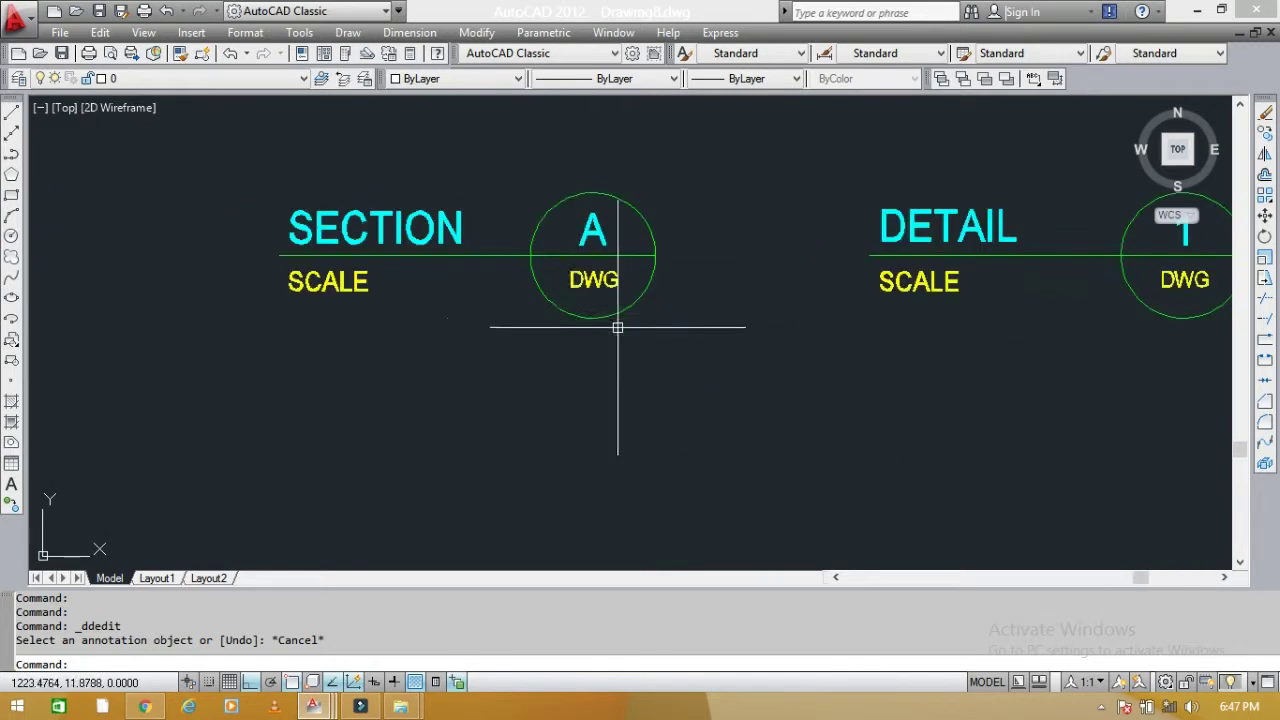
{"action": "scroll", "coordinate": [555, 205], "scroll_direction": "up", "scroll_amount": 2}
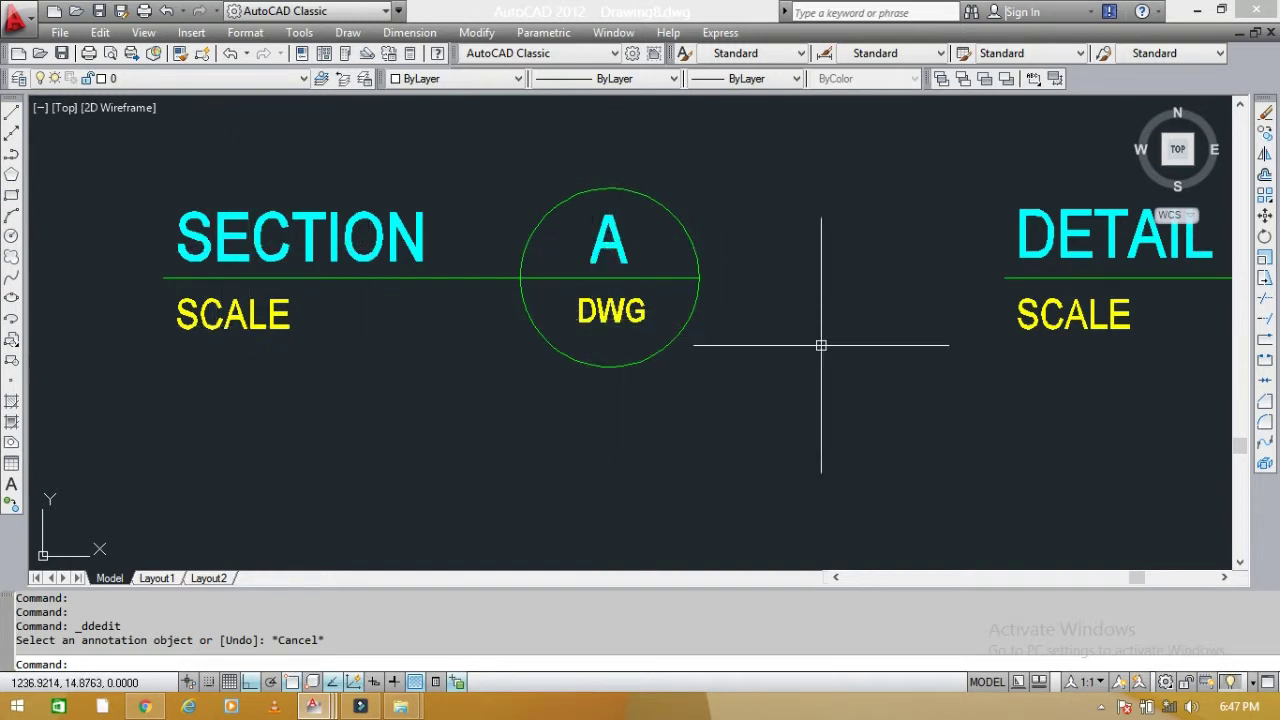
{"action": "middle_click_drag", "start_coordinate": [540, 330], "coordinate": [532, 315]}
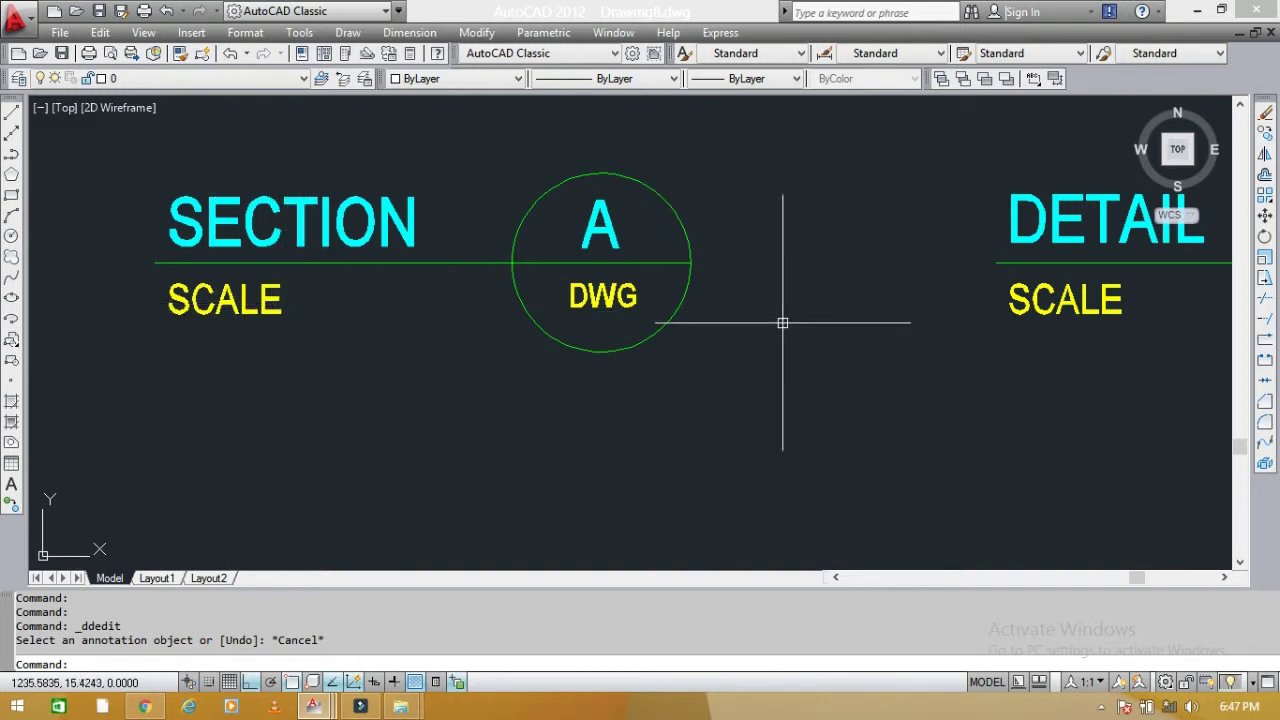
{"action": "middle_click_drag", "start_coordinate": [782, 323], "coordinate": [357, 329]}
{"action": "scroll", "coordinate": [1000, 265], "scroll_direction": "down", "scroll_amount": 8}
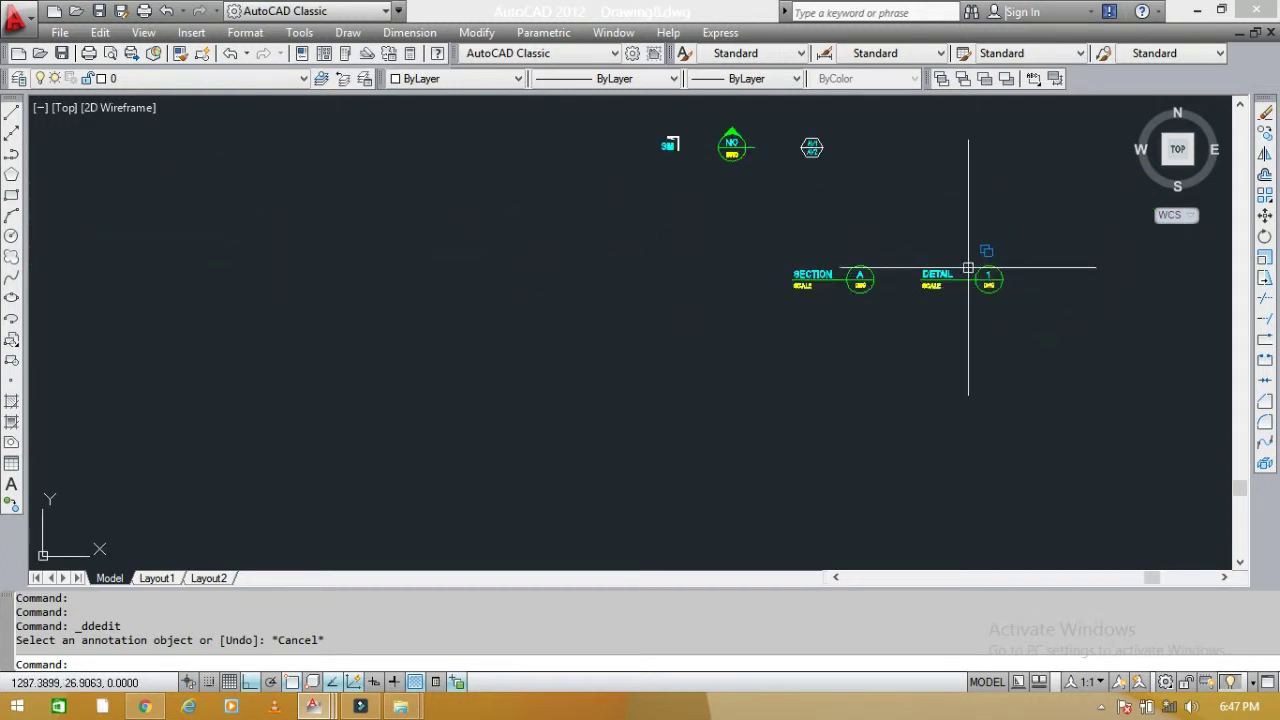
{"action": "scroll", "coordinate": [771, 128], "scroll_direction": "up", "scroll_amount": 3}
{"action": "mouse_move", "coordinate": [766, 186]}
{"action": "middle_mouse_down"}
{"action": "mouse_move", "coordinate": [631, 289]}
{"action": "mouse_move", "coordinate": [520, 291]}
{"action": "mouse_move", "coordinate": [503, 314]}
{"action": "middle_mouse_up"}
{"action": "scroll", "coordinate": [631, 289], "scroll_direction": "up", "scroll_amount": 1}
{"action": "scroll", "coordinate": [631, 289], "scroll_direction": "up", "scroll_amount": 5}
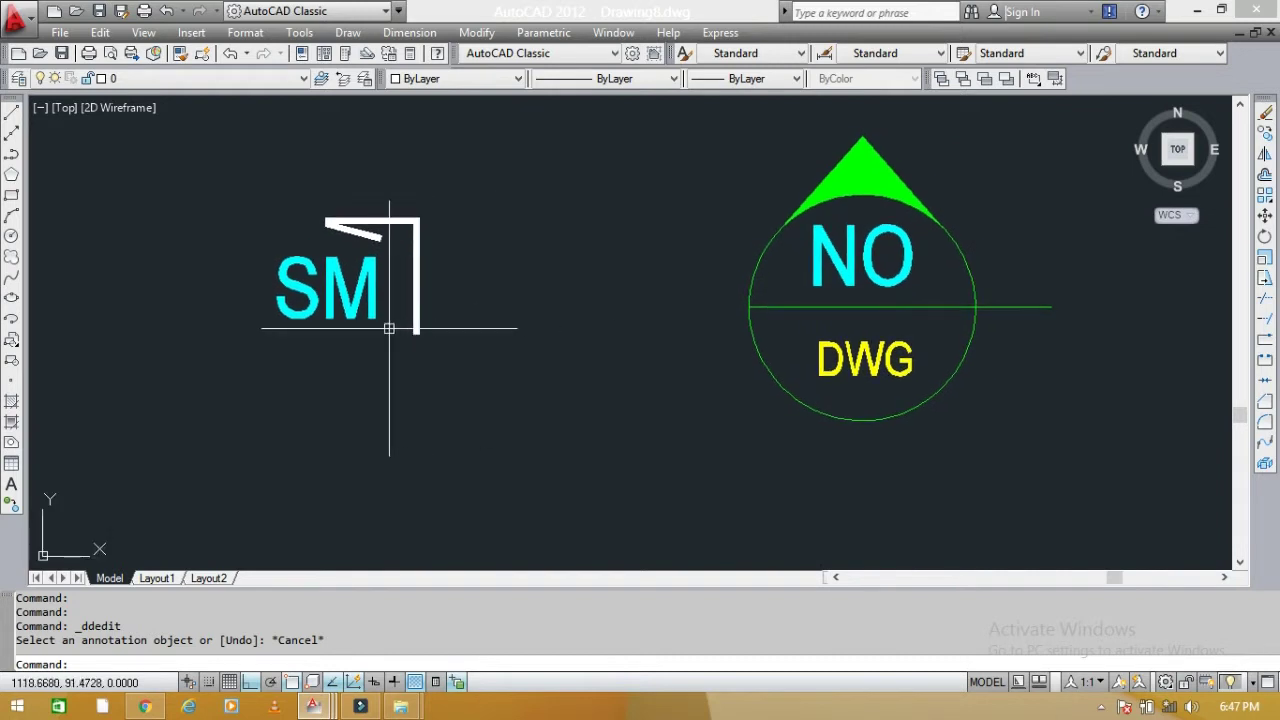
{"action": "scroll", "coordinate": [389, 328], "scroll_direction": "up", "scroll_amount": 2}
{"action": "middle_click_drag", "start_coordinate": [403, 357], "coordinate": [523, 349]}
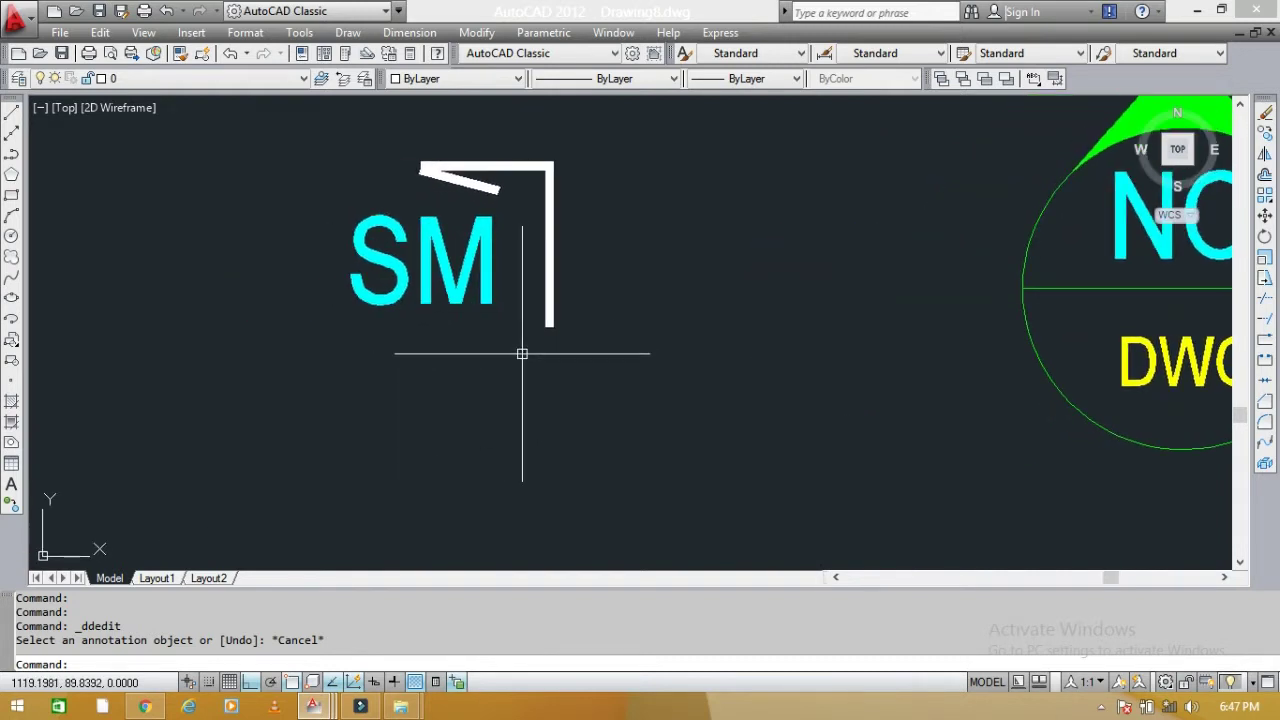
{"action": "left_click", "coordinate": [522, 353]}
{"action": "type", "text": "b"}
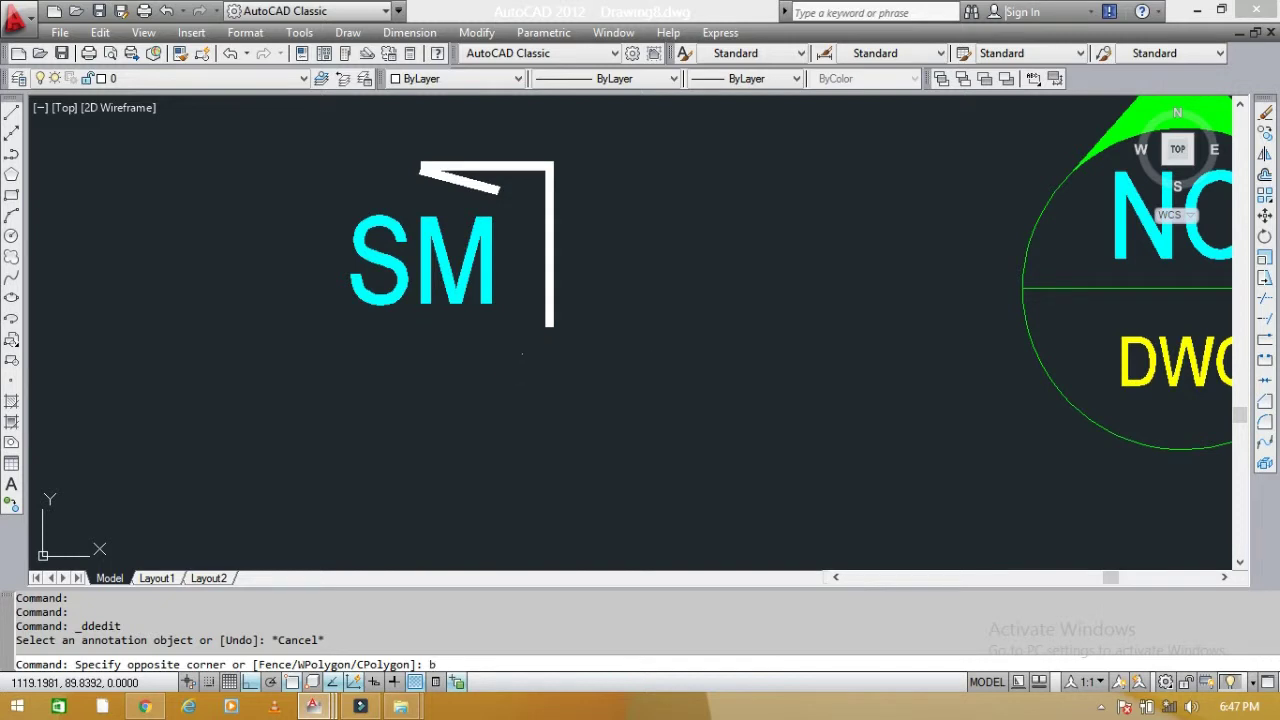
{"action": "key", "text": "Escape"}
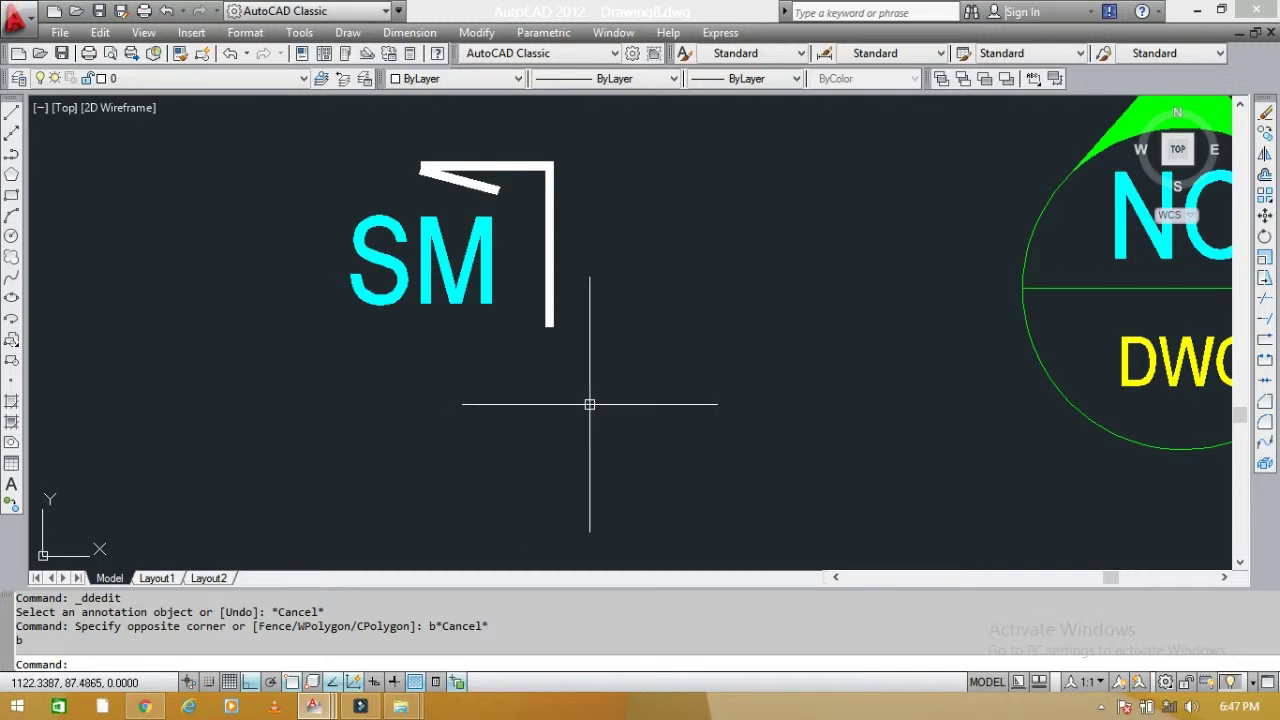
{"action": "type", "text": "un"}
{"action": "key", "text": "Return"}
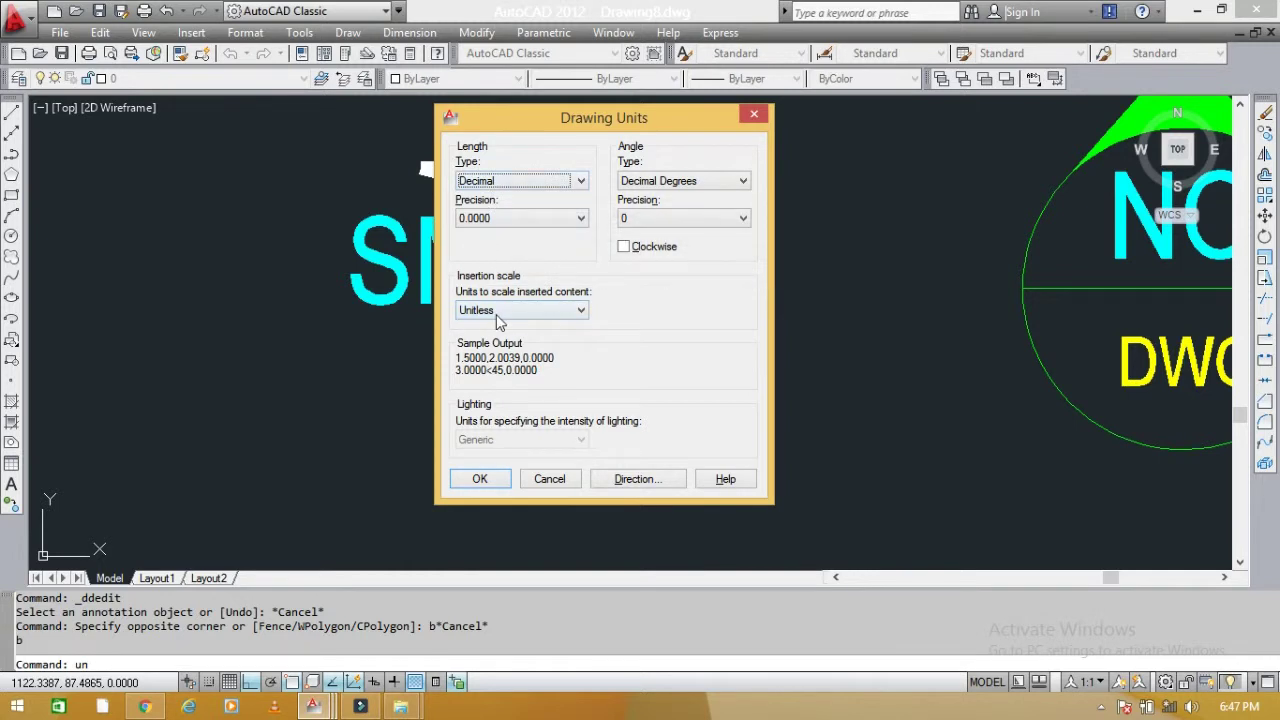
{"action": "left_click", "coordinate": [481, 480]}
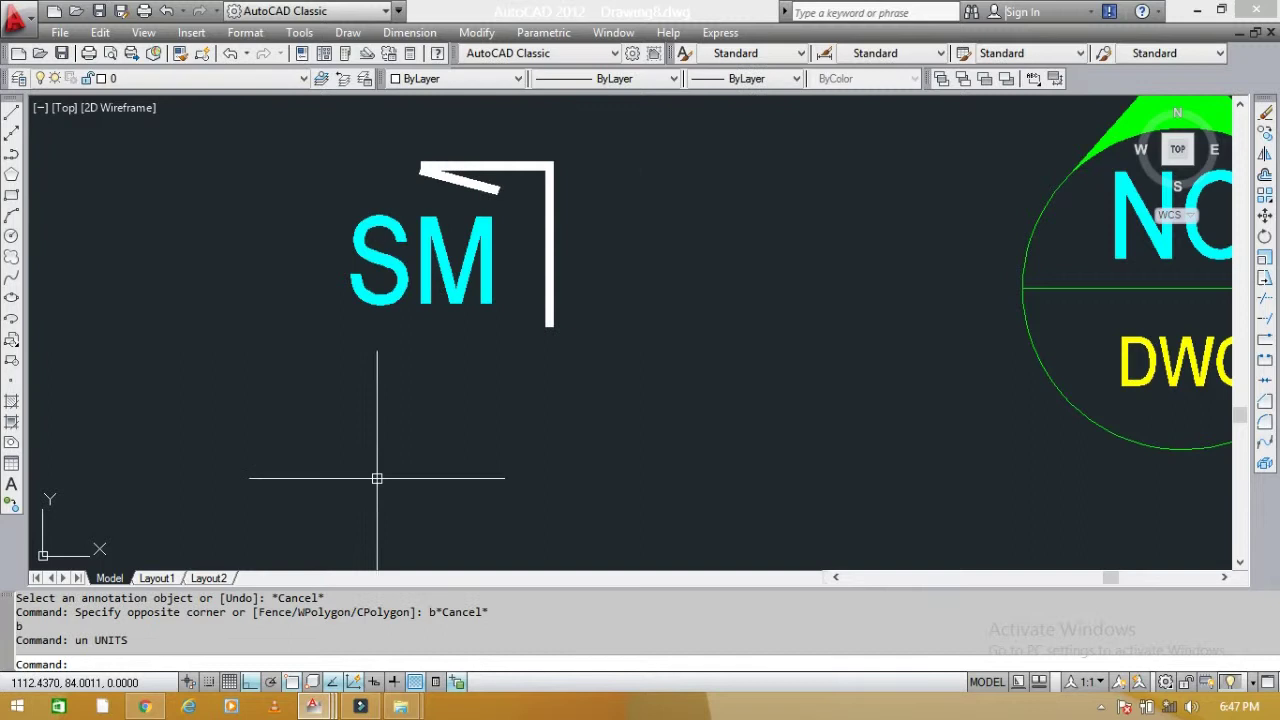
{"action": "scroll", "coordinate": [377, 477], "scroll_direction": "down", "scroll_amount": 1}
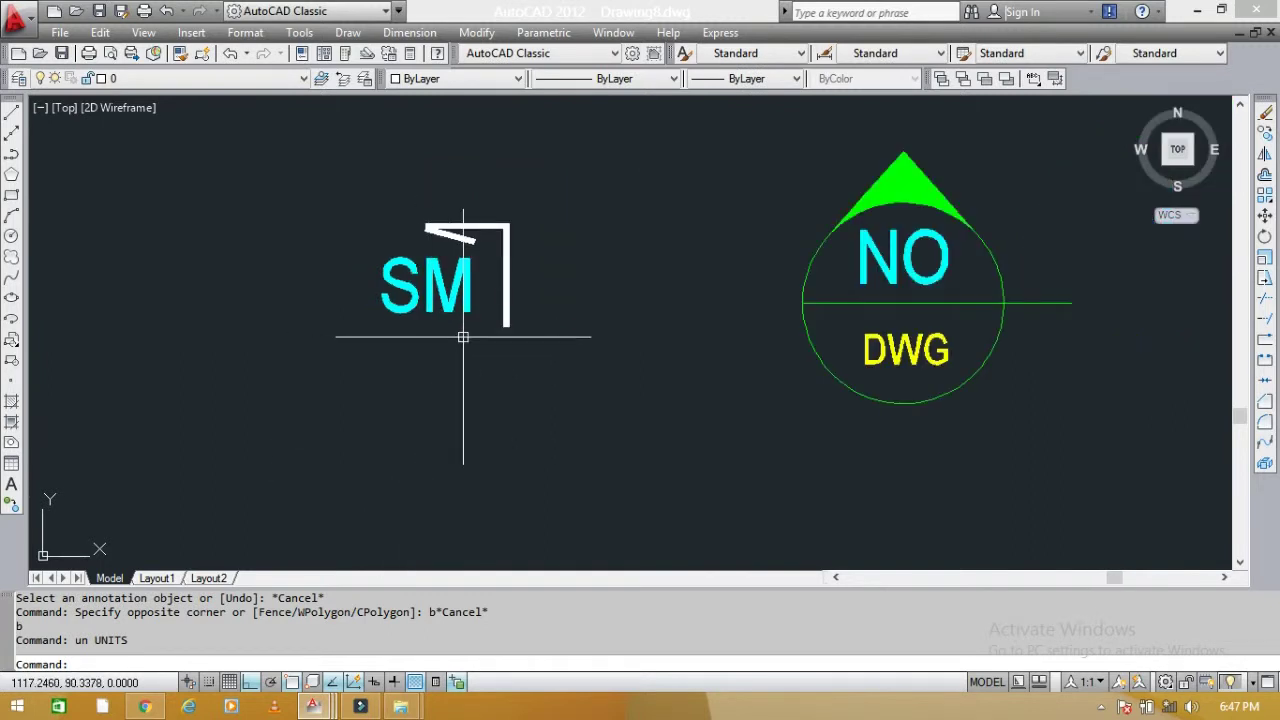
{"action": "scroll", "coordinate": [481, 300], "scroll_direction": "up", "scroll_amount": 1}
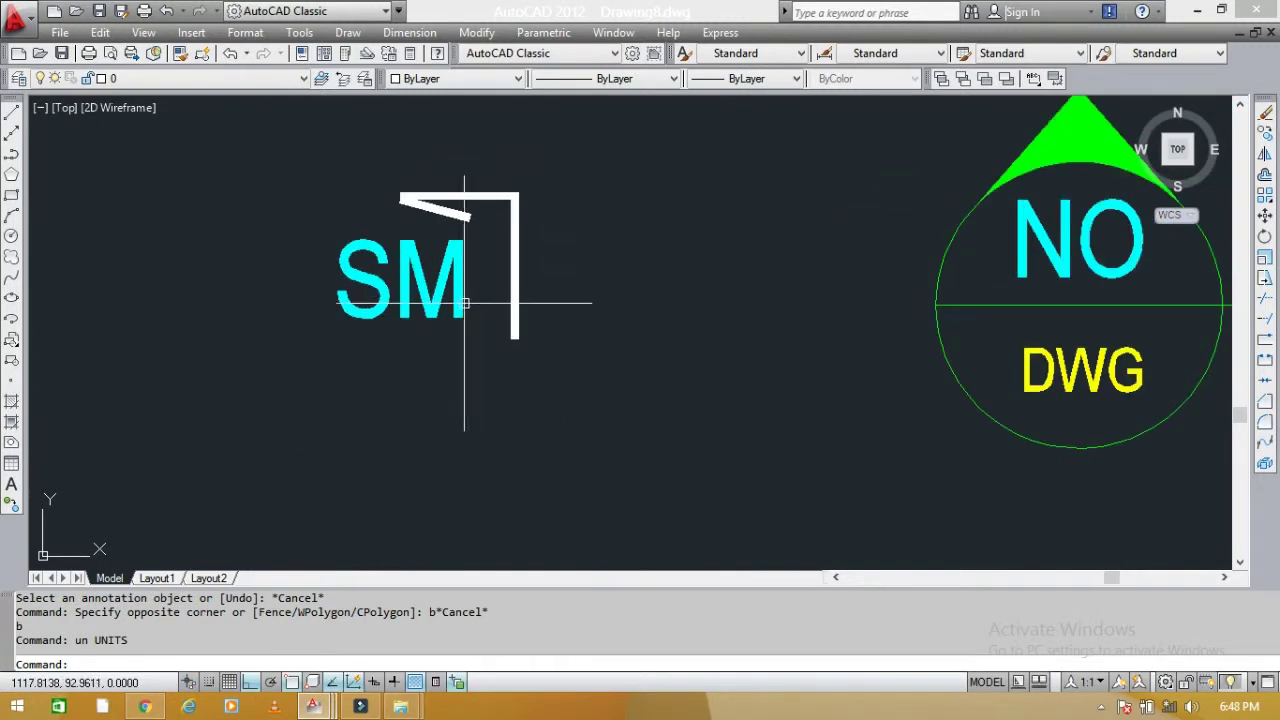
{"action": "left_click", "coordinate": [457, 303]}
{"action": "key", "text": "ctrl+1"}
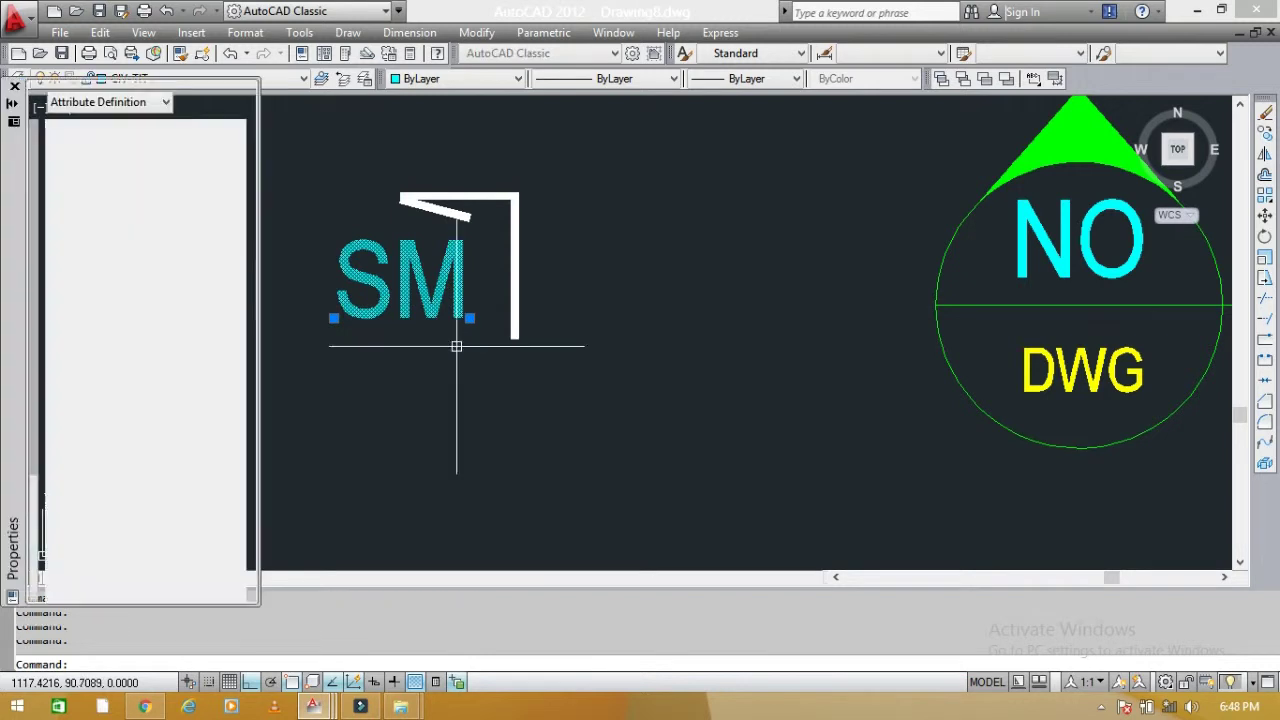
{"action": "key", "text": "Escape"}
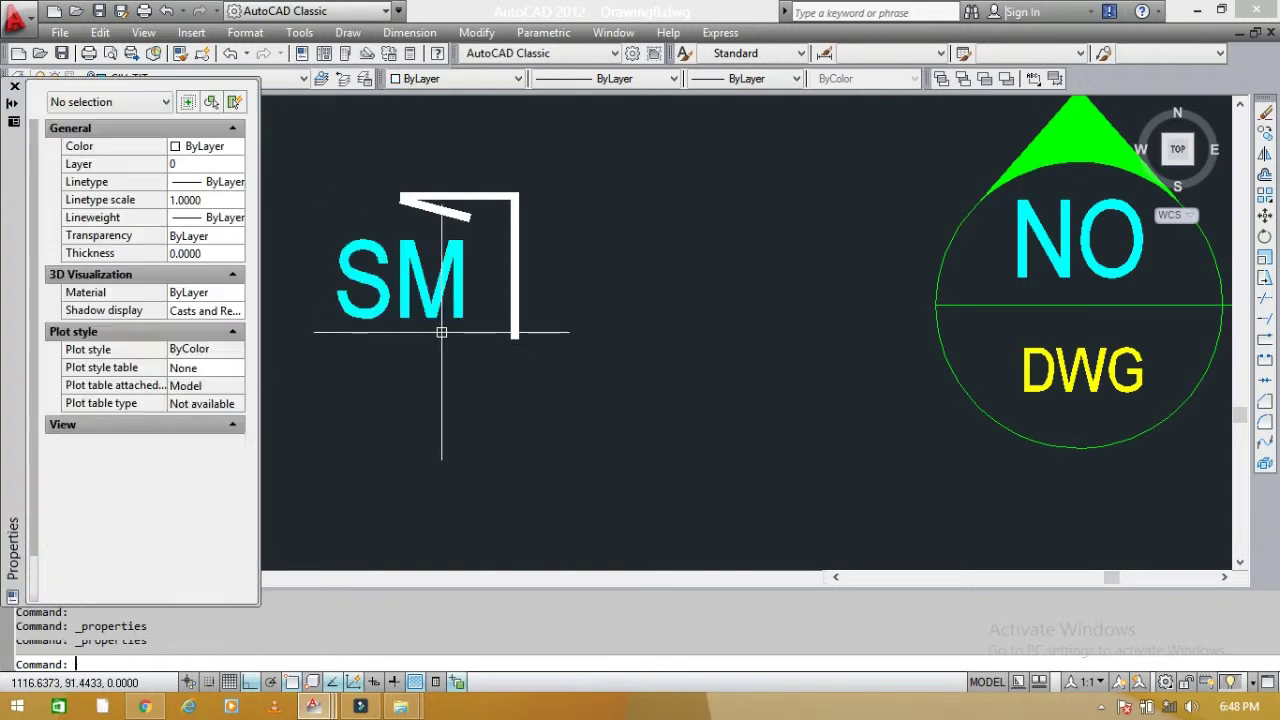
{"action": "key", "text": "Escape"}
{"action": "scroll", "coordinate": [443, 330], "scroll_direction": "down", "scroll_amount": 2}
{"action": "scroll", "coordinate": [442, 284], "scroll_direction": "up", "scroll_amount": 1}
{"action": "scroll", "coordinate": [427, 240], "scroll_direction": "up", "scroll_amount": 1}
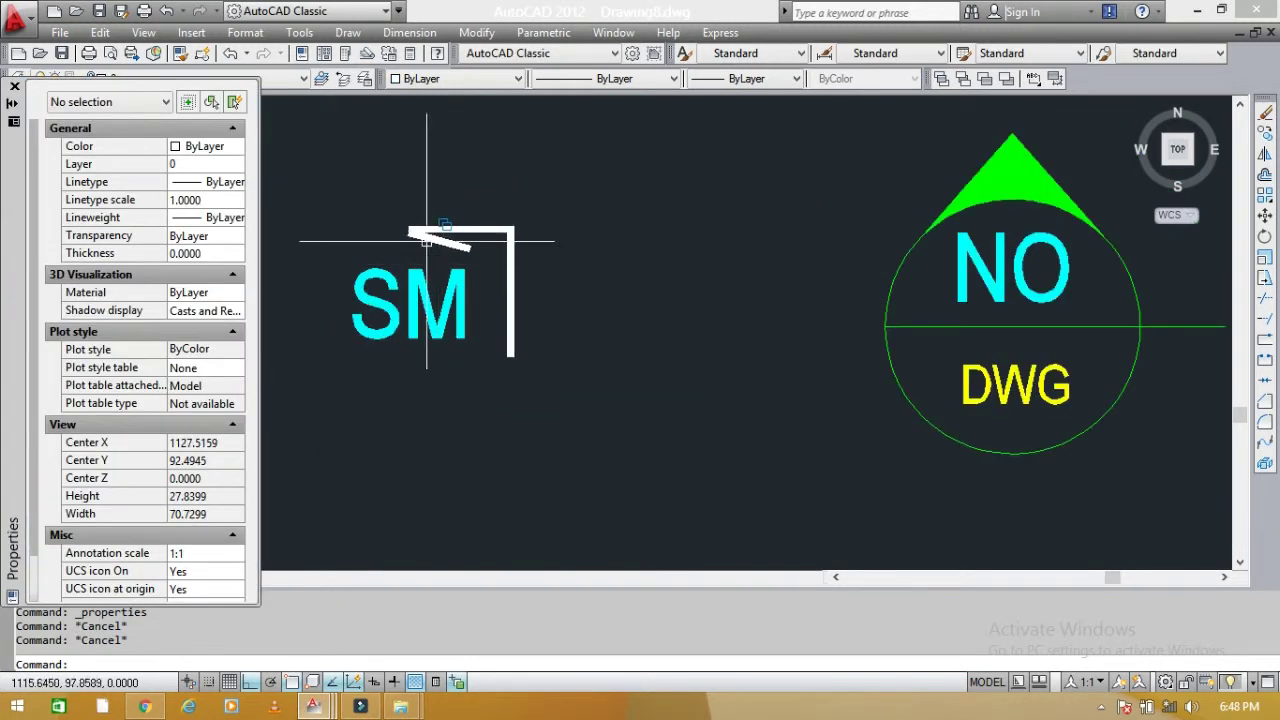
{"action": "scroll", "coordinate": [528, 300], "scroll_direction": "up", "scroll_amount": 2}
{"action": "scroll", "coordinate": [514, 223], "scroll_direction": "up", "scroll_amount": 1}
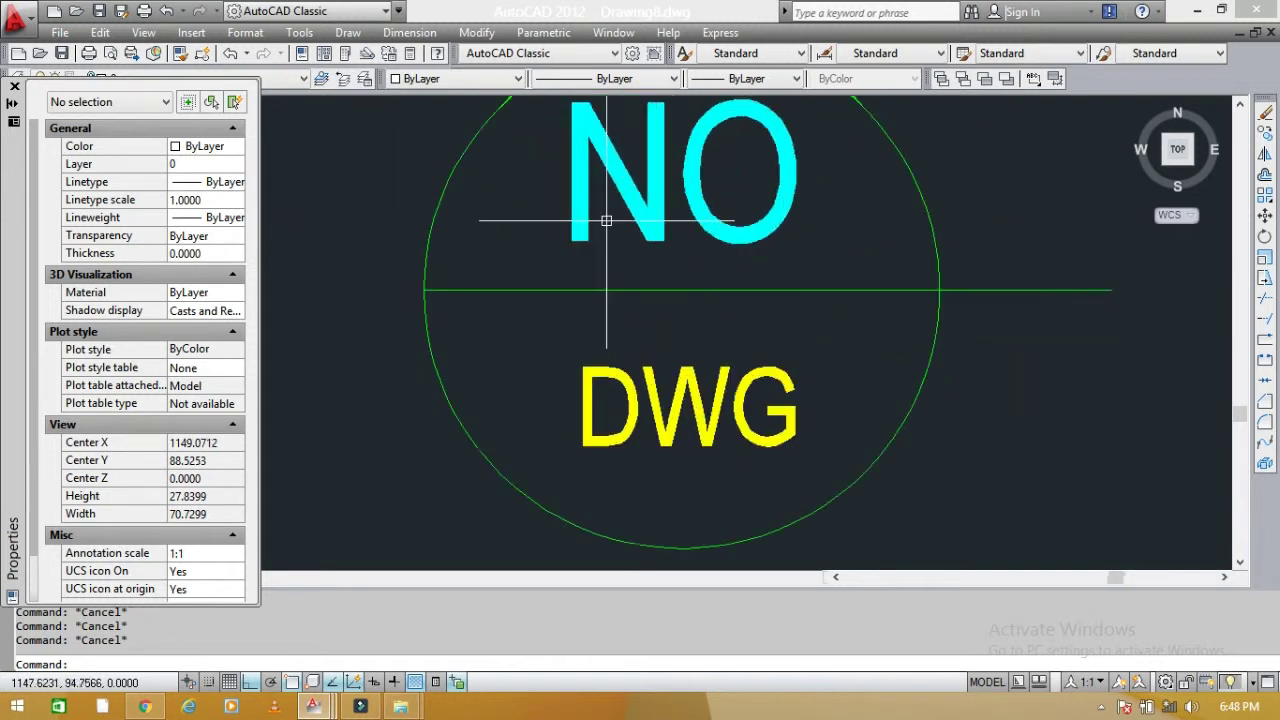
{"action": "left_click", "coordinate": [565, 228]}
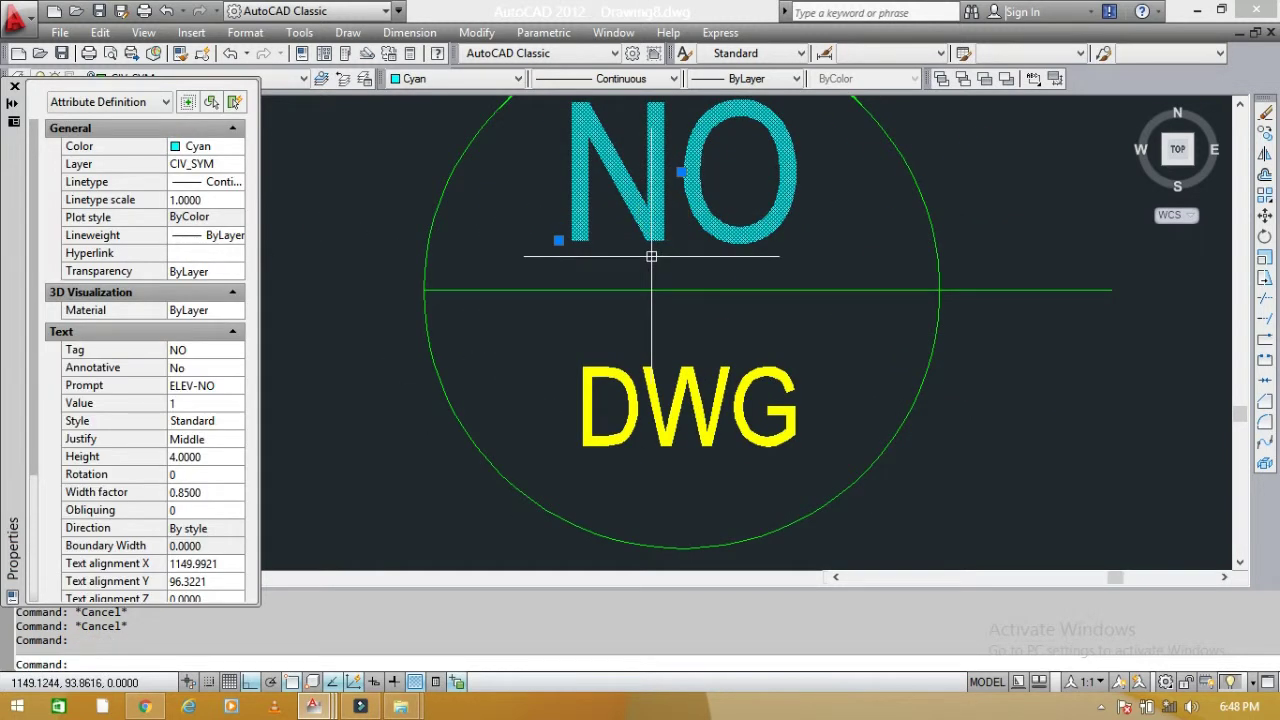
{"action": "key", "text": "Escape"}
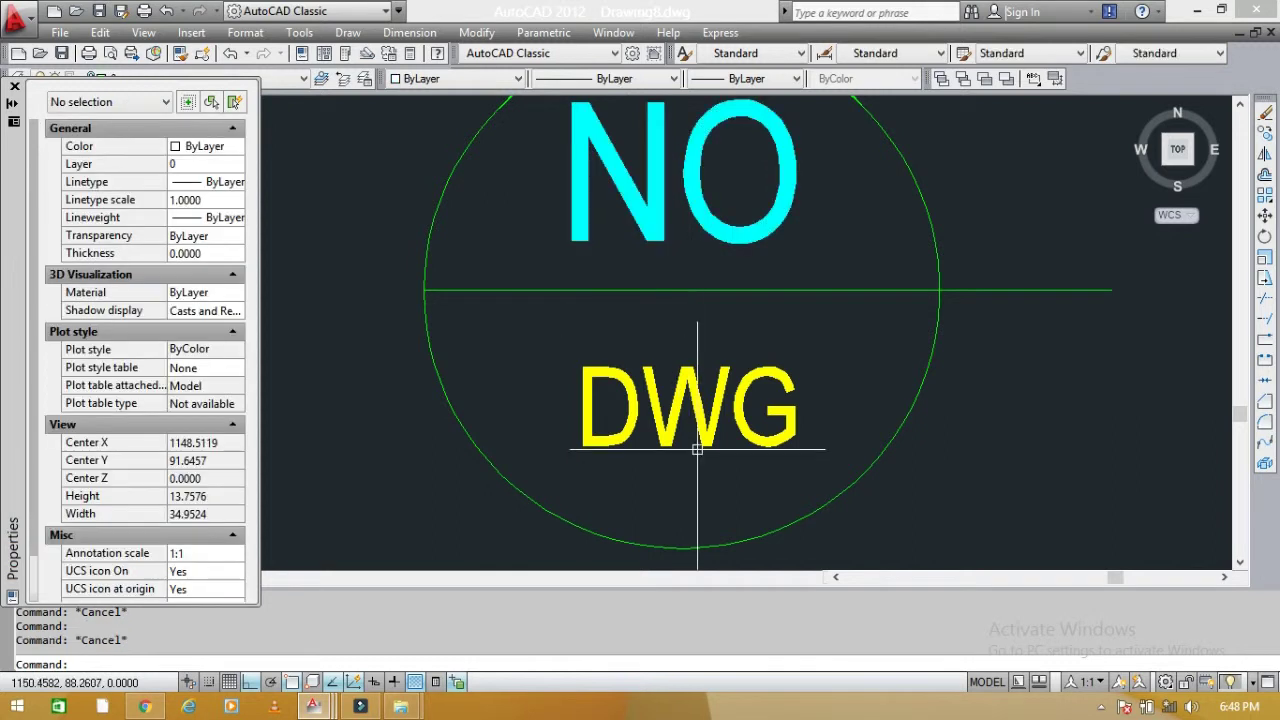
{"action": "left_click", "coordinate": [700, 411]}
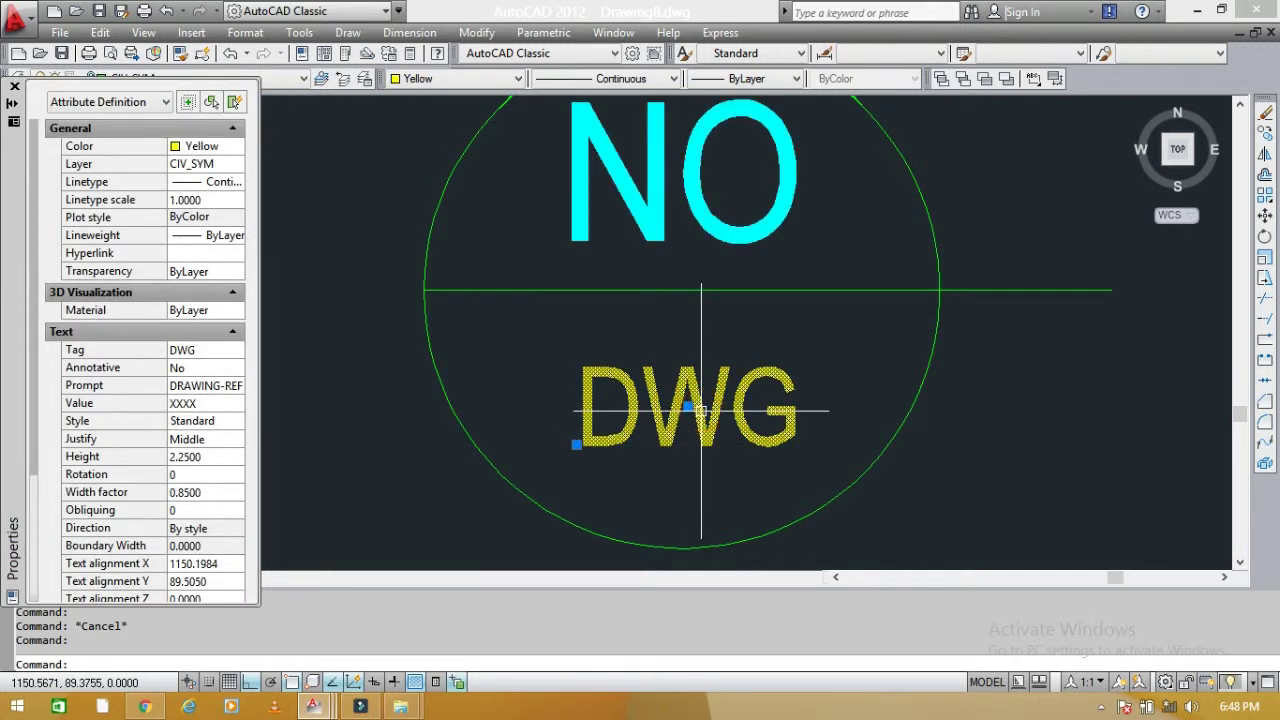
{"action": "key", "text": "Escape"}
{"action": "scroll", "coordinate": [700, 411], "scroll_direction": "down", "scroll_amount": 1}
{"action": "scroll", "coordinate": [609, 430], "scroll_direction": "down", "scroll_amount": 1}
{"action": "middle_click_drag", "start_coordinate": [751, 409], "coordinate": [479, 386]}
{"action": "left_click", "coordinate": [963, 261]}
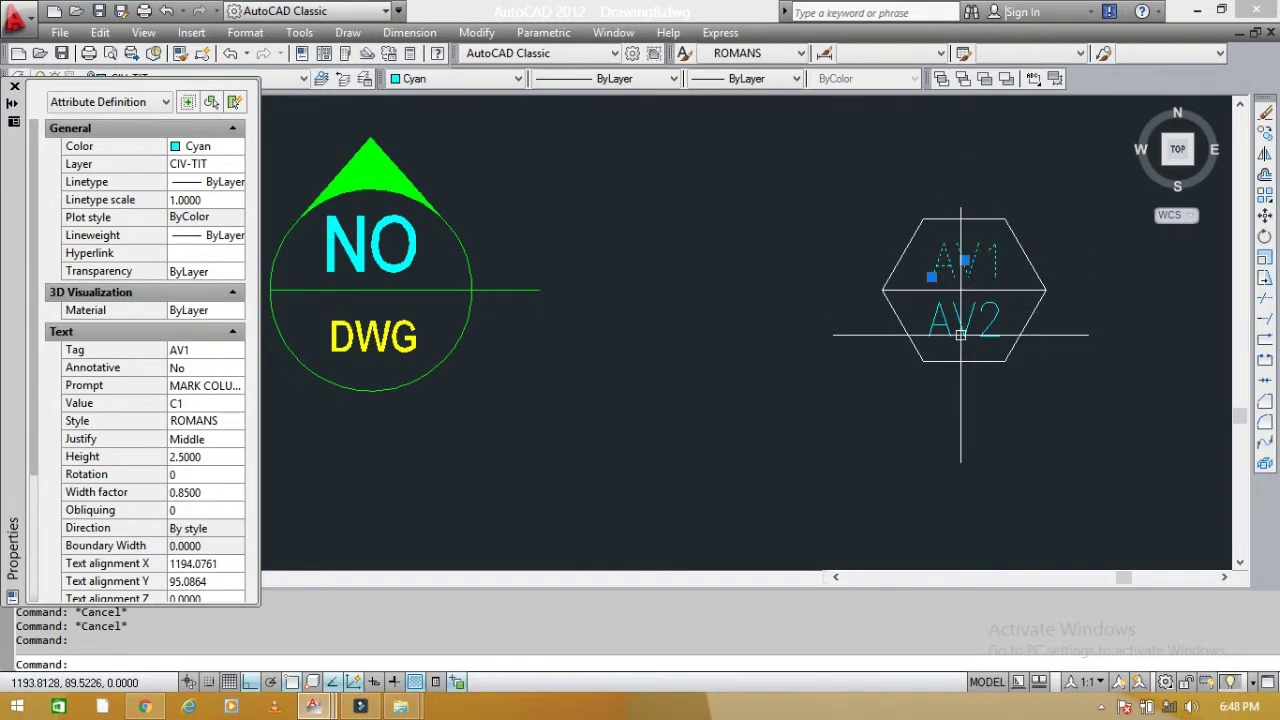
{"action": "scroll", "coordinate": [960, 335], "scroll_direction": "down", "scroll_amount": 5}
{"action": "key", "text": "Escape"}
{"action": "scroll", "coordinate": [649, 403], "scroll_direction": "up", "scroll_amount": 5}
{"action": "scroll", "coordinate": [649, 403], "scroll_direction": "down", "scroll_amount": 1}
{"action": "key", "text": "ctrl+1"}
{"action": "scroll", "coordinate": [820, 386], "scroll_direction": "down", "scroll_amount": 3}
{"action": "scroll", "coordinate": [677, 329], "scroll_direction": "up", "scroll_amount": 2}
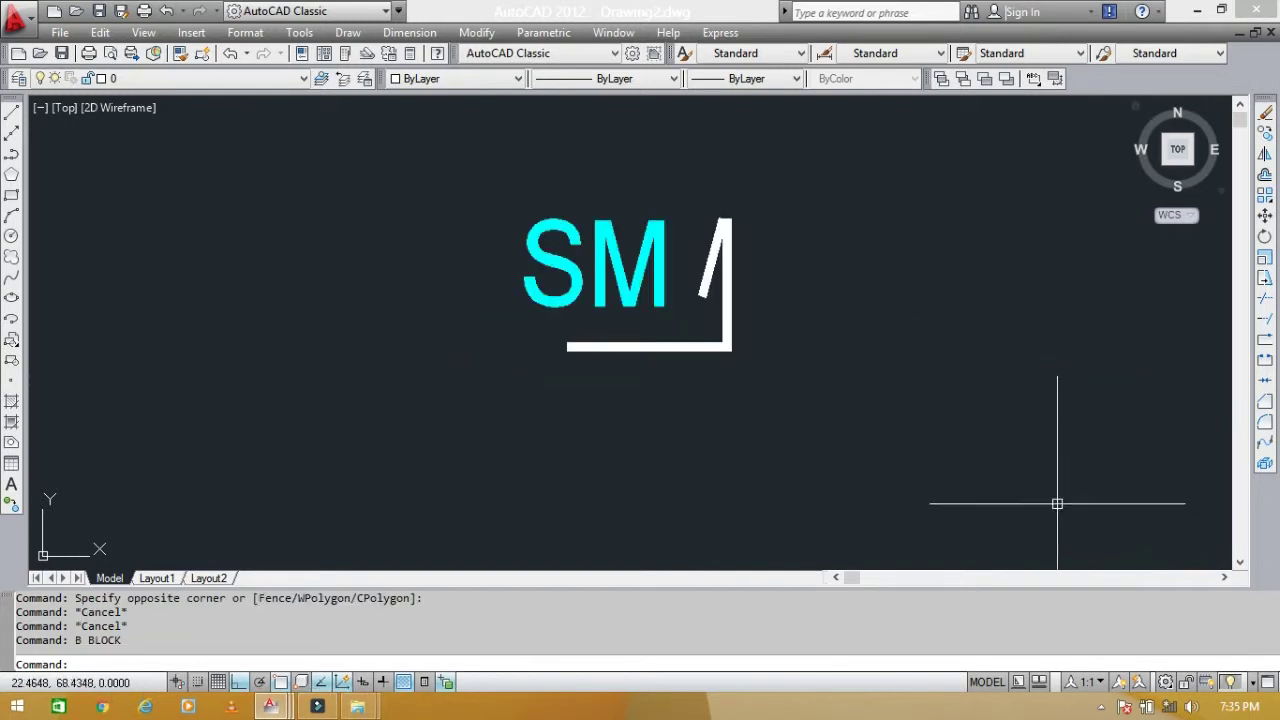
{"action": "scroll", "coordinate": [709, 320], "scroll_direction": "up", "scroll_amount": 3}
{"action": "middle_click_drag", "start_coordinate": [731, 354], "coordinate": [716, 402]}
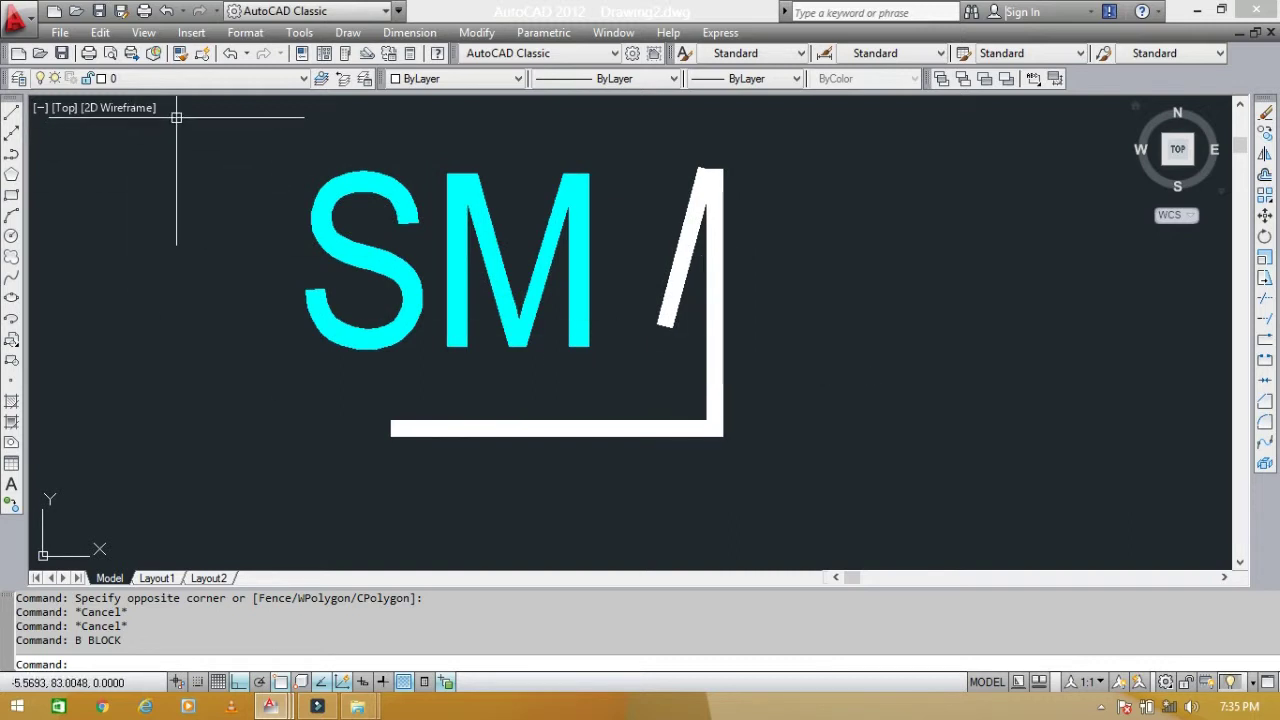
{"action": "left_click", "coordinate": [120, 79]}
{"action": "left_click", "coordinate": [144, 80]}
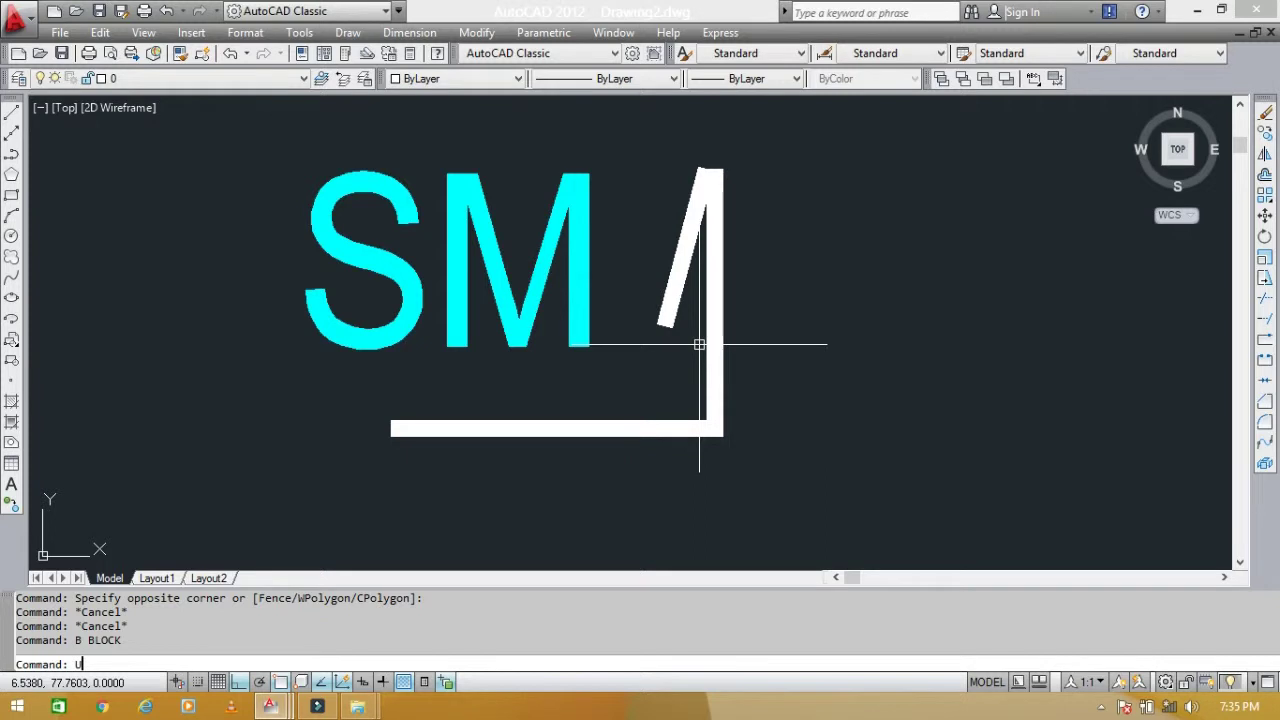
{"action": "type", "text": "N"}
{"action": "key", "text": "Return"}
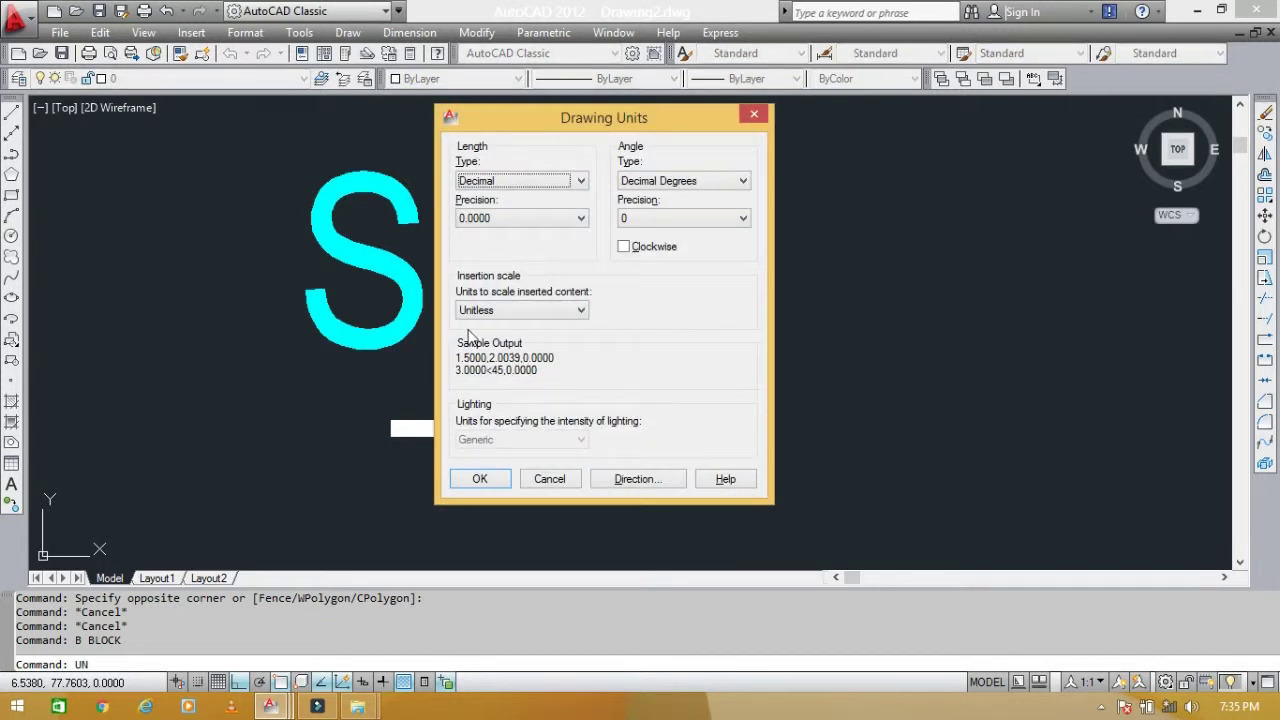
{"action": "left_click", "coordinate": [482, 479]}
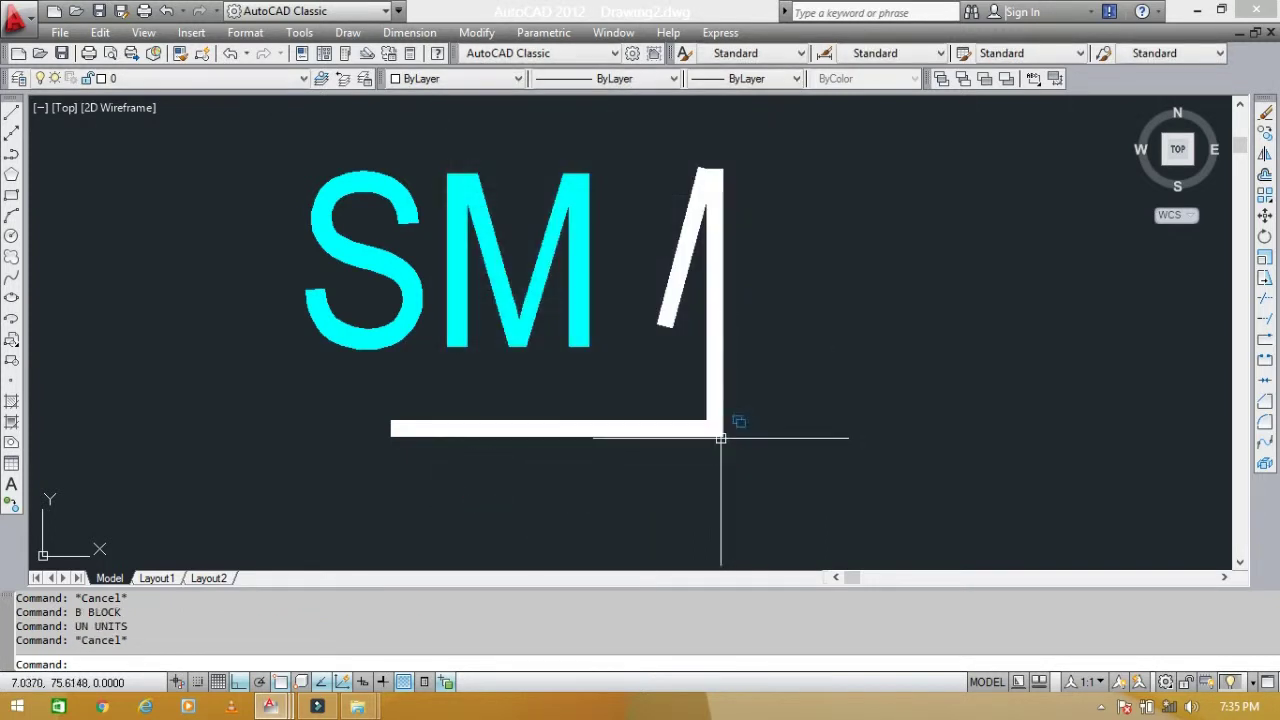
{"action": "scroll", "coordinate": [715, 440], "scroll_direction": "down", "scroll_amount": 2}
Start a new block with its base point at the arrow line's left end
{"action": "type", "text": "B"}
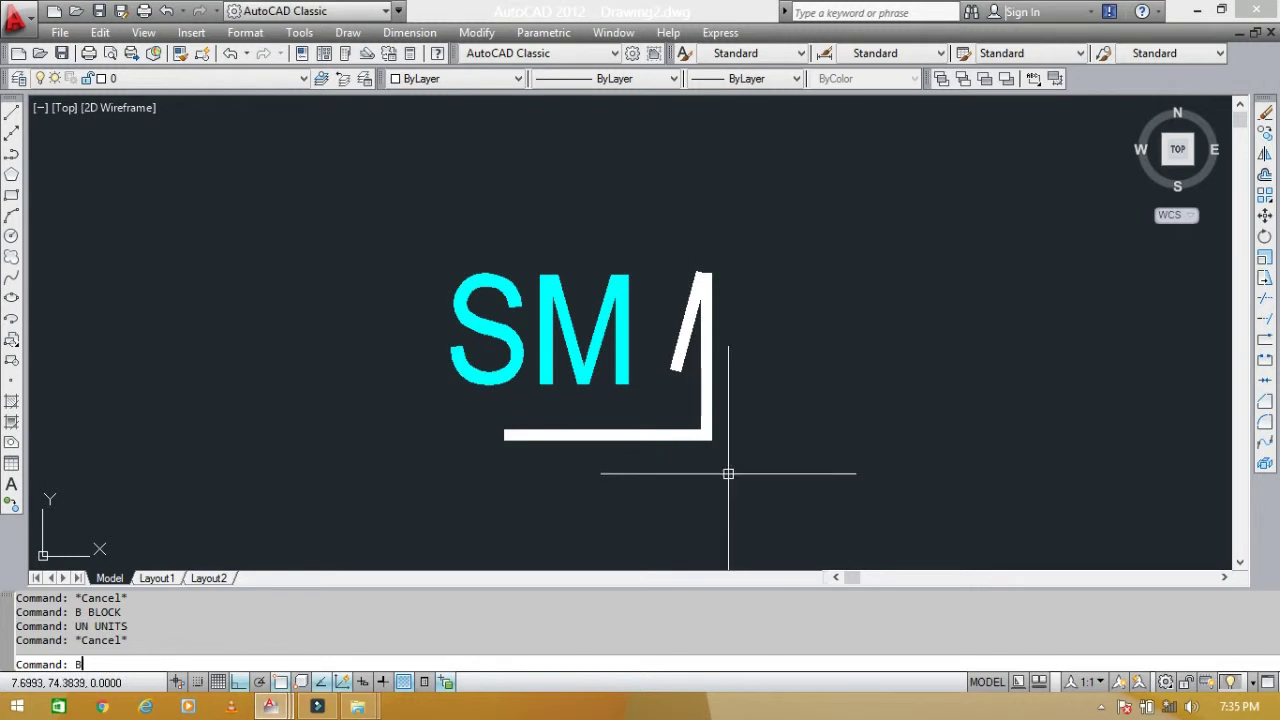
{"action": "key", "text": "Return"}
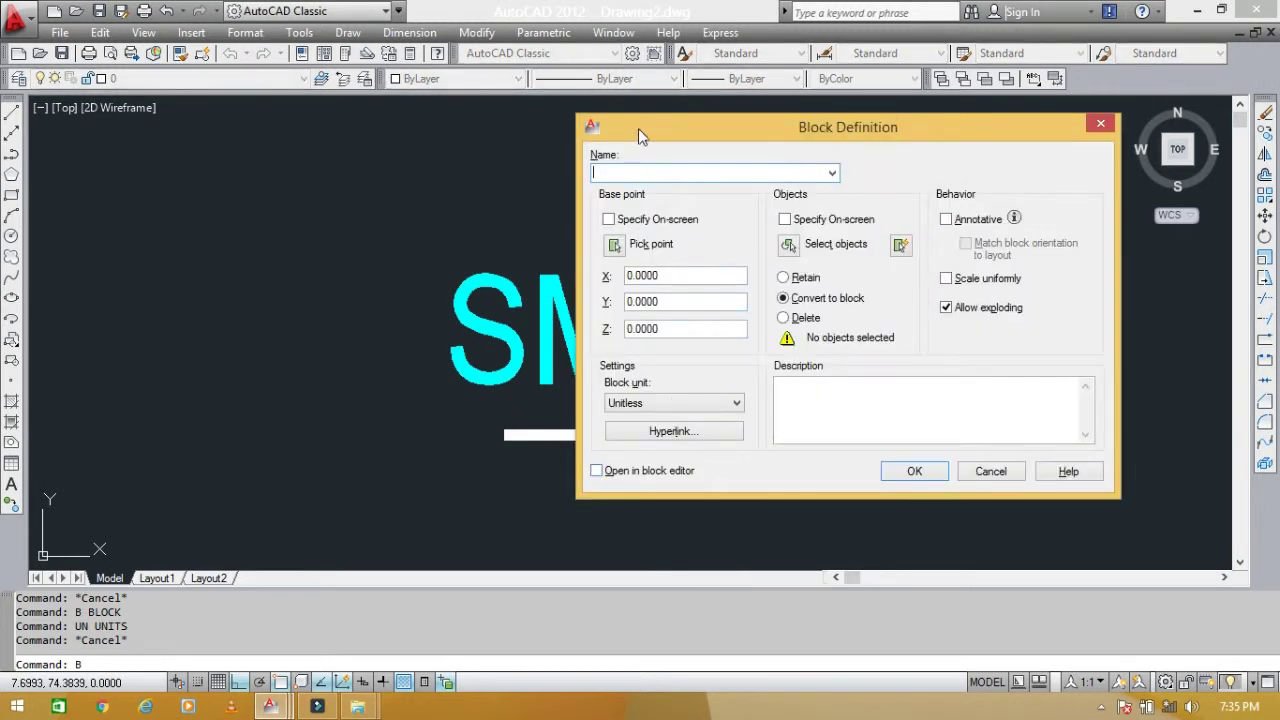
{"action": "left_click_drag", "start_coordinate": [641, 135], "coordinate": [800, 172]}
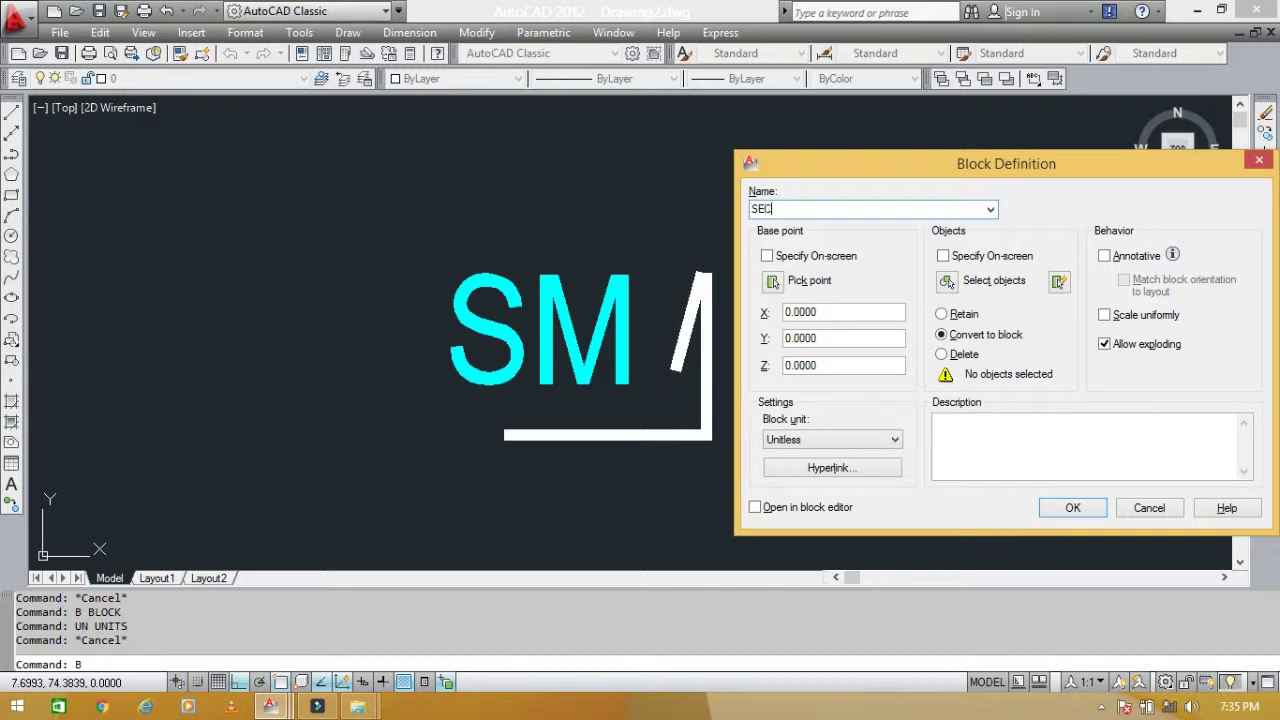
{"action": "type", "text": "SECT"}
{"action": "left_click", "coordinate": [773, 283]}
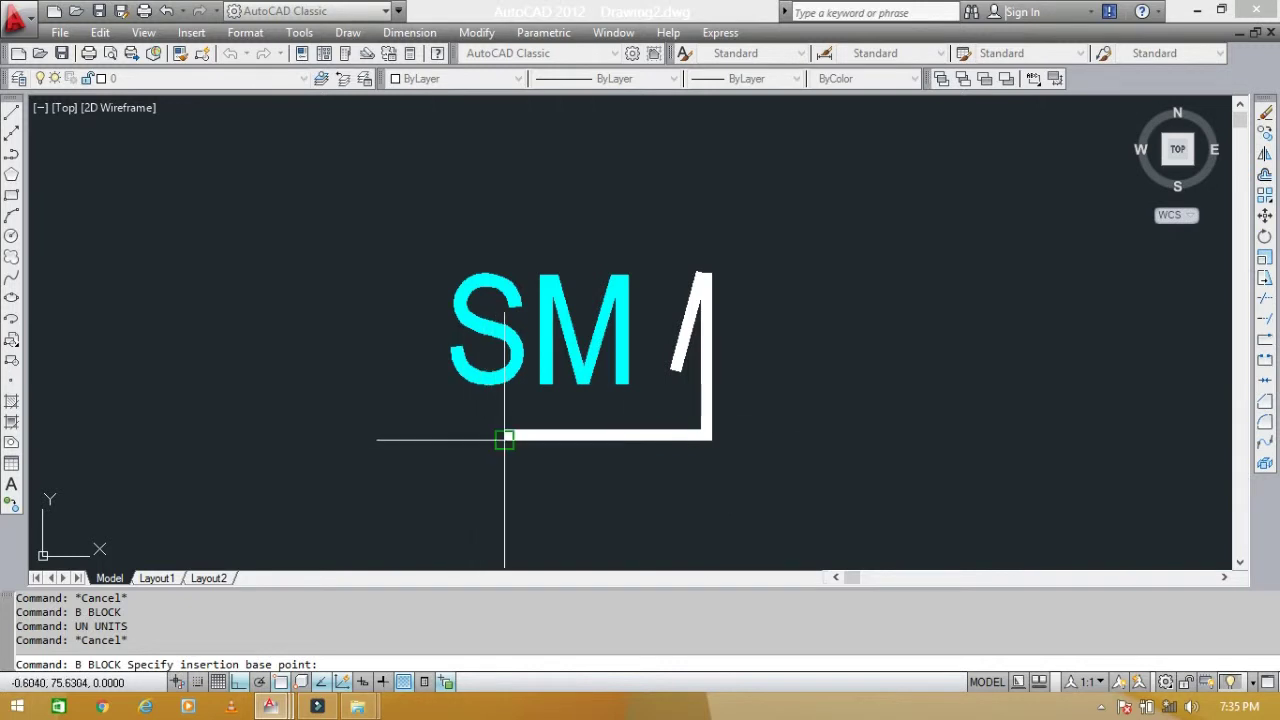
{"action": "scroll", "coordinate": [506, 437], "scroll_direction": "up", "scroll_amount": 5}
{"action": "left_click", "coordinate": [506, 401]}
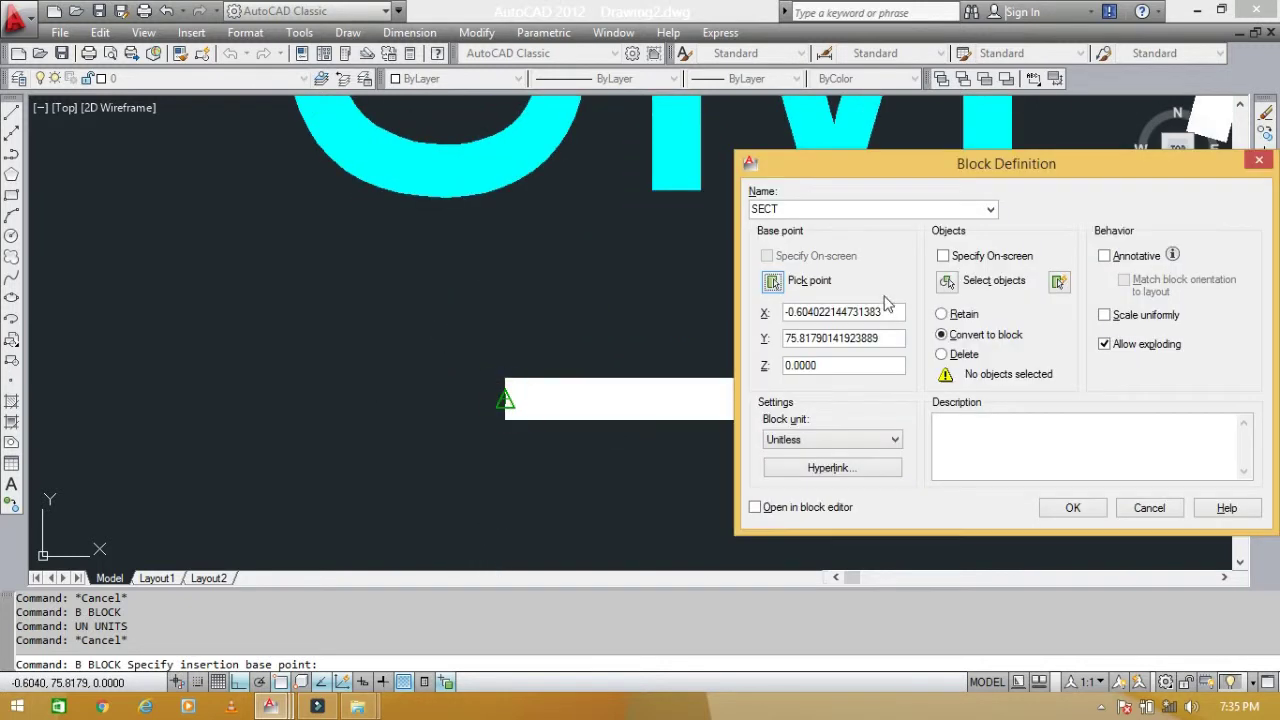
Select the SM text and white corner shape as the block's objects
{"action": "left_click", "coordinate": [950, 282]}
{"action": "scroll", "coordinate": [754, 337], "scroll_direction": "down", "scroll_amount": 6}
{"action": "scroll", "coordinate": [760, 340], "scroll_direction": "up", "scroll_amount": 1}
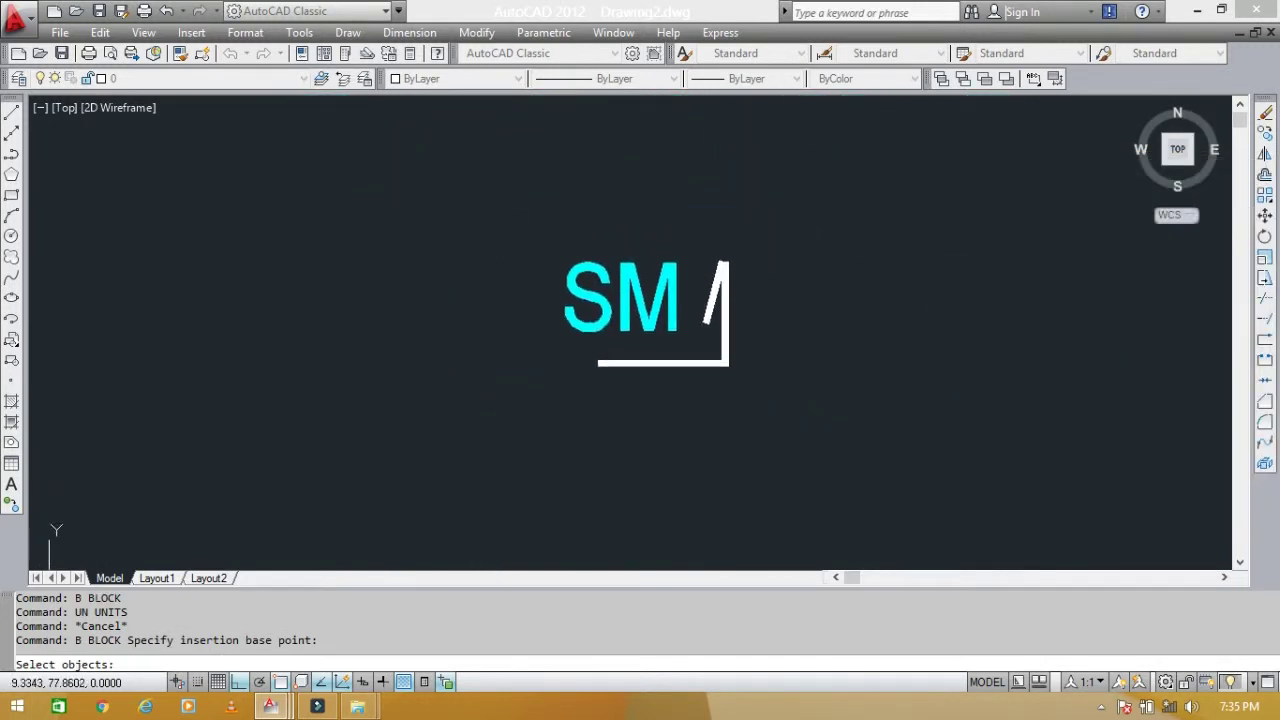
{"action": "scroll", "coordinate": [700, 330], "scroll_direction": "up", "scroll_amount": 2}
{"action": "scroll", "coordinate": [697, 331], "scroll_direction": "up", "scroll_amount": 1}
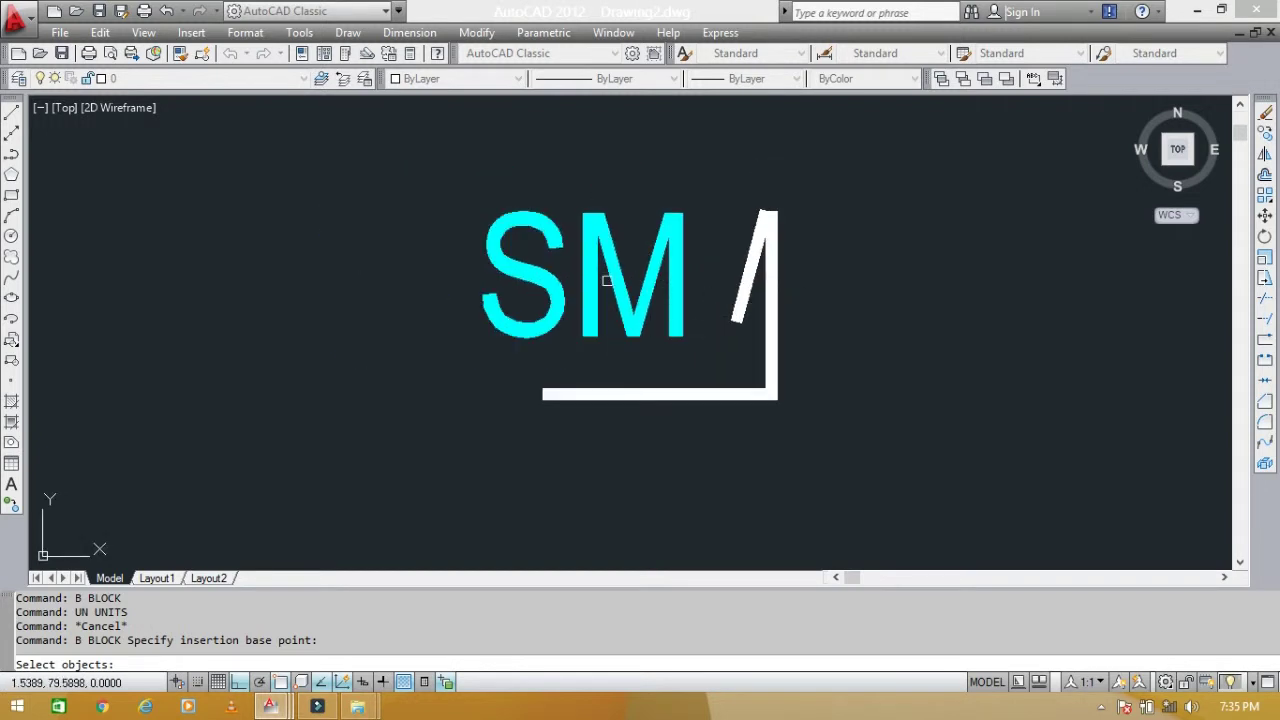
{"action": "left_click", "coordinate": [893, 452]}
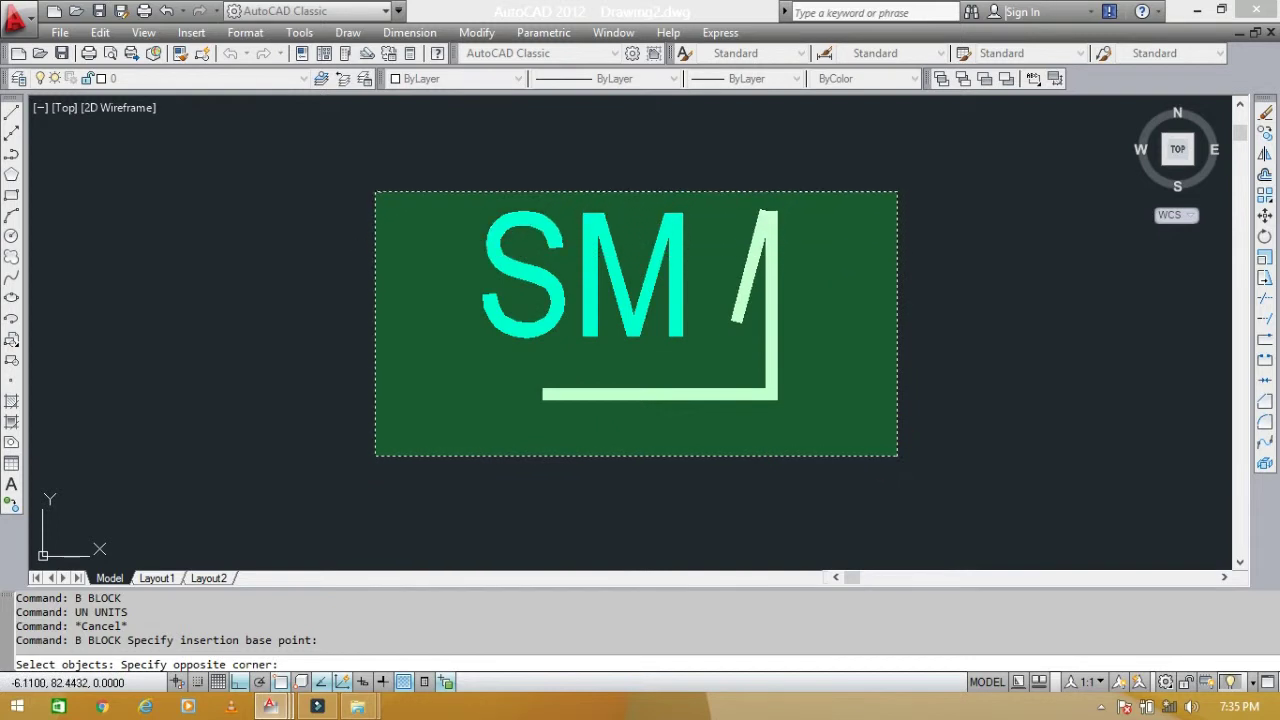
{"action": "left_click", "coordinate": [374, 193]}
{"action": "middle_click_drag", "start_coordinate": [550, 231], "coordinate": [385, 219]}
{"action": "key", "text": "Return"}
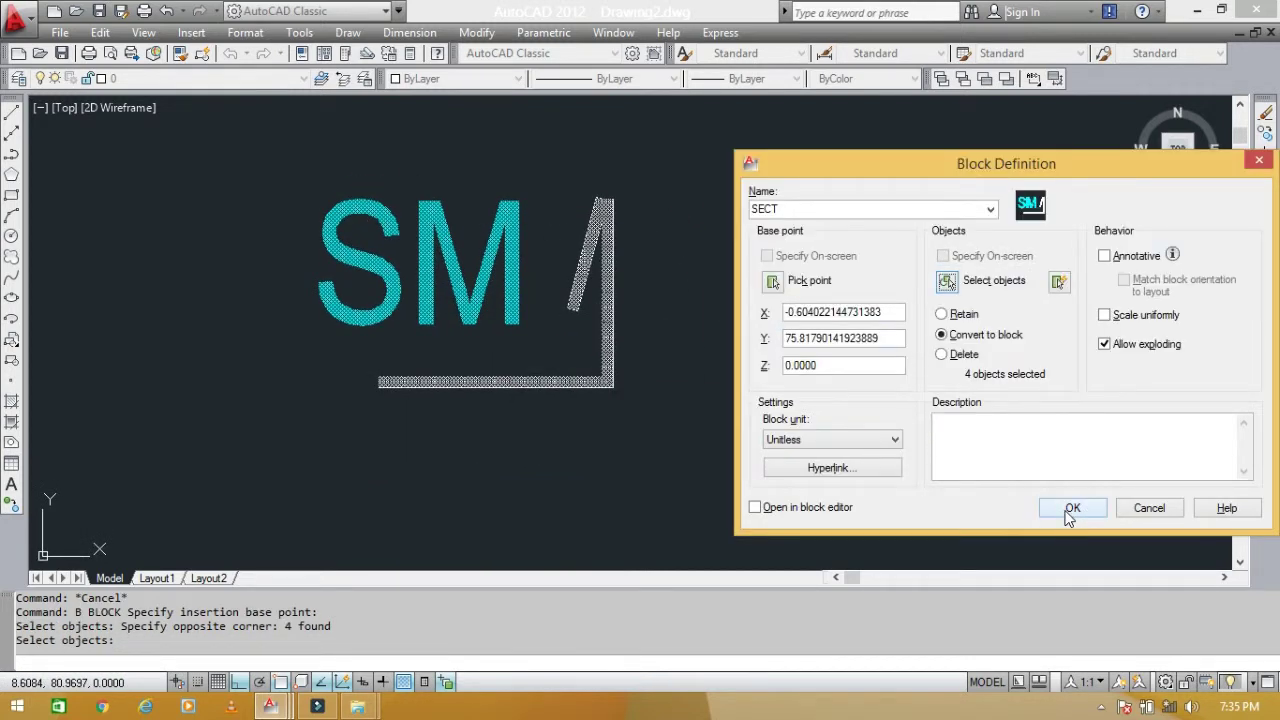
Create the SECT block and set its Section Mark attribute to A
{"action": "left_click", "coordinate": [1084, 509]}
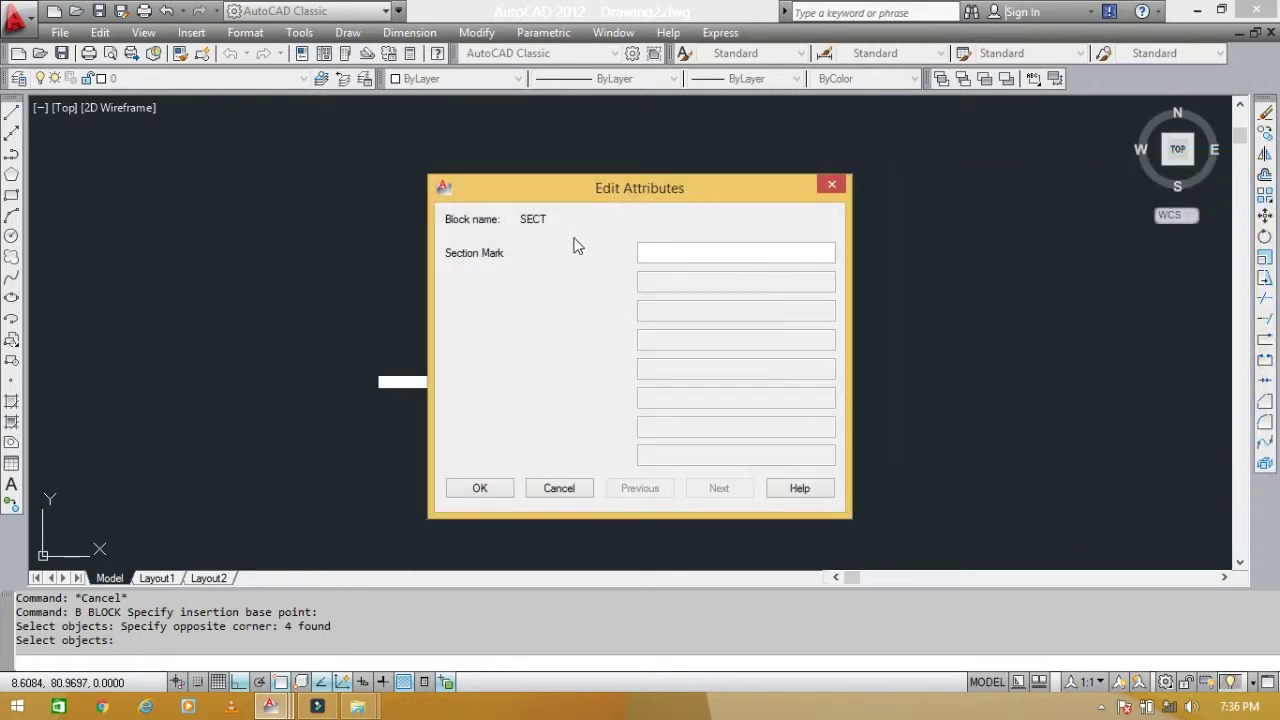
{"action": "left_click_drag", "start_coordinate": [604, 194], "coordinate": [775, 162]}
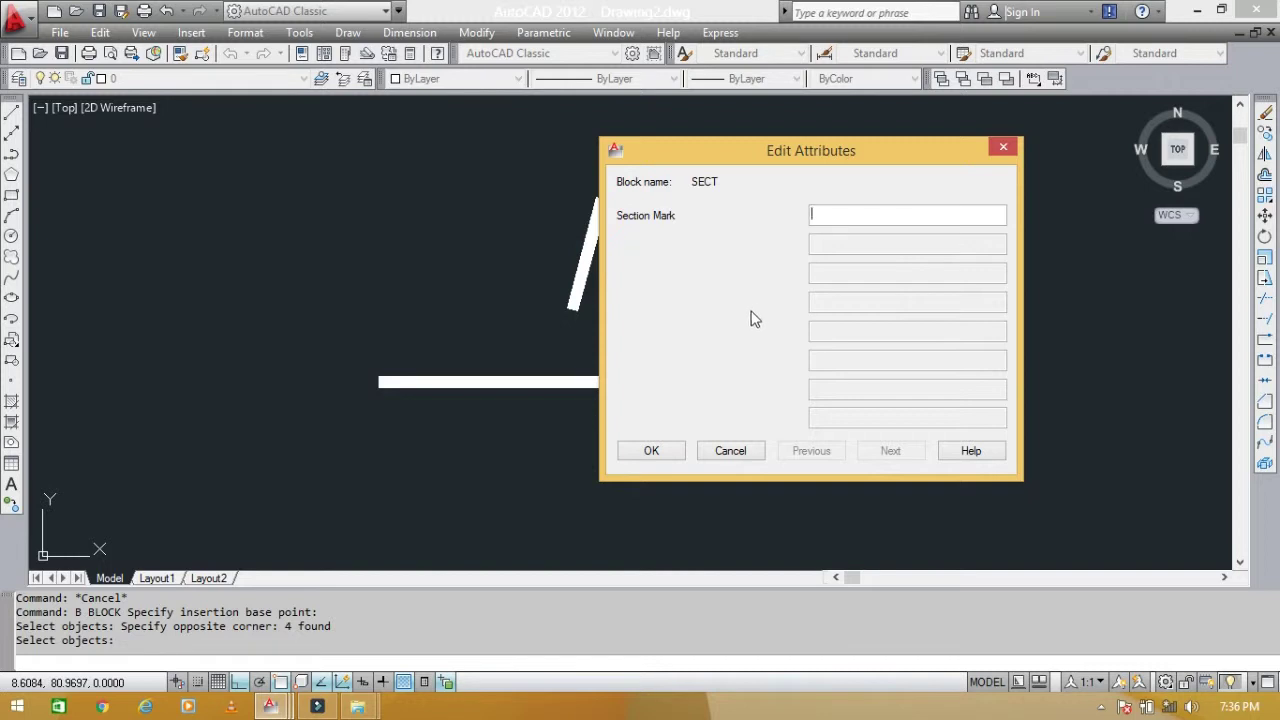
{"action": "type", "text": "A"}
{"action": "left_click", "coordinate": [684, 453]}
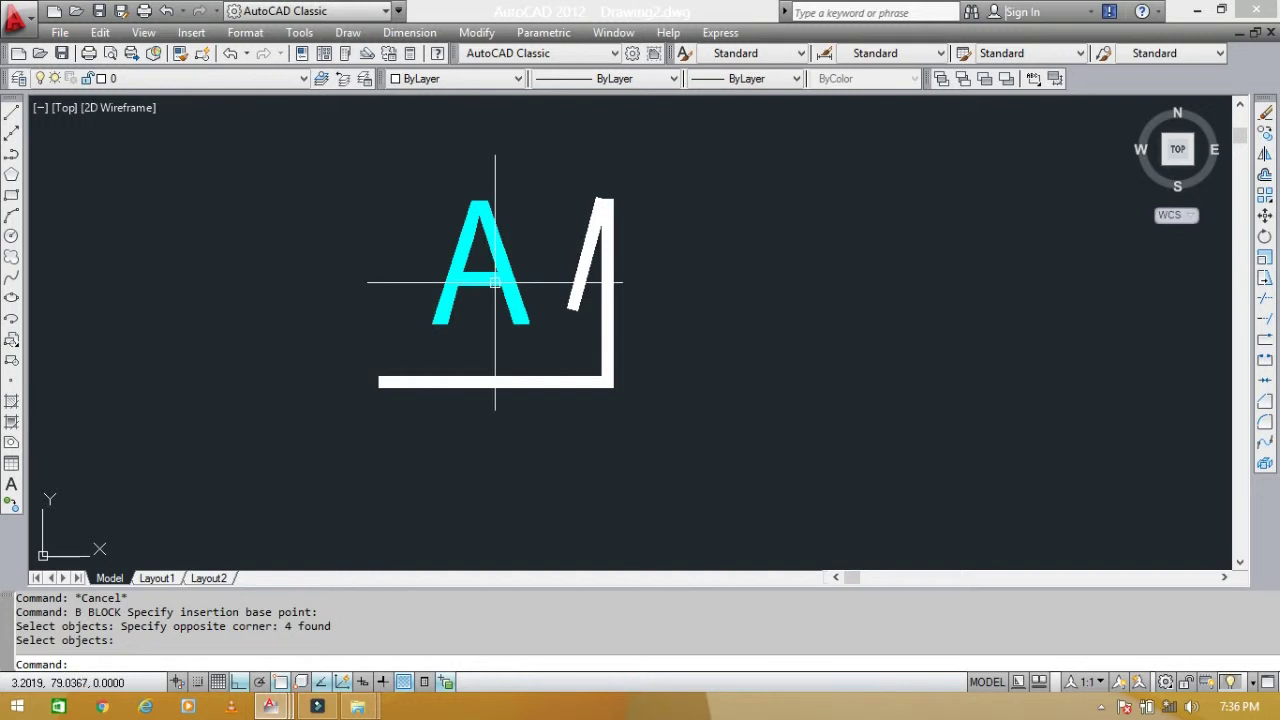
Define block SECT 2 for the NO/DWG mark, based at the line's right end (58.3027, 76.0054)
{"action": "key", "text": "Escape"}
{"action": "scroll", "coordinate": [490, 300], "scroll_direction": "down", "scroll_amount": 5}
{"action": "scroll", "coordinate": [490, 300], "scroll_direction": "down", "scroll_amount": 5}
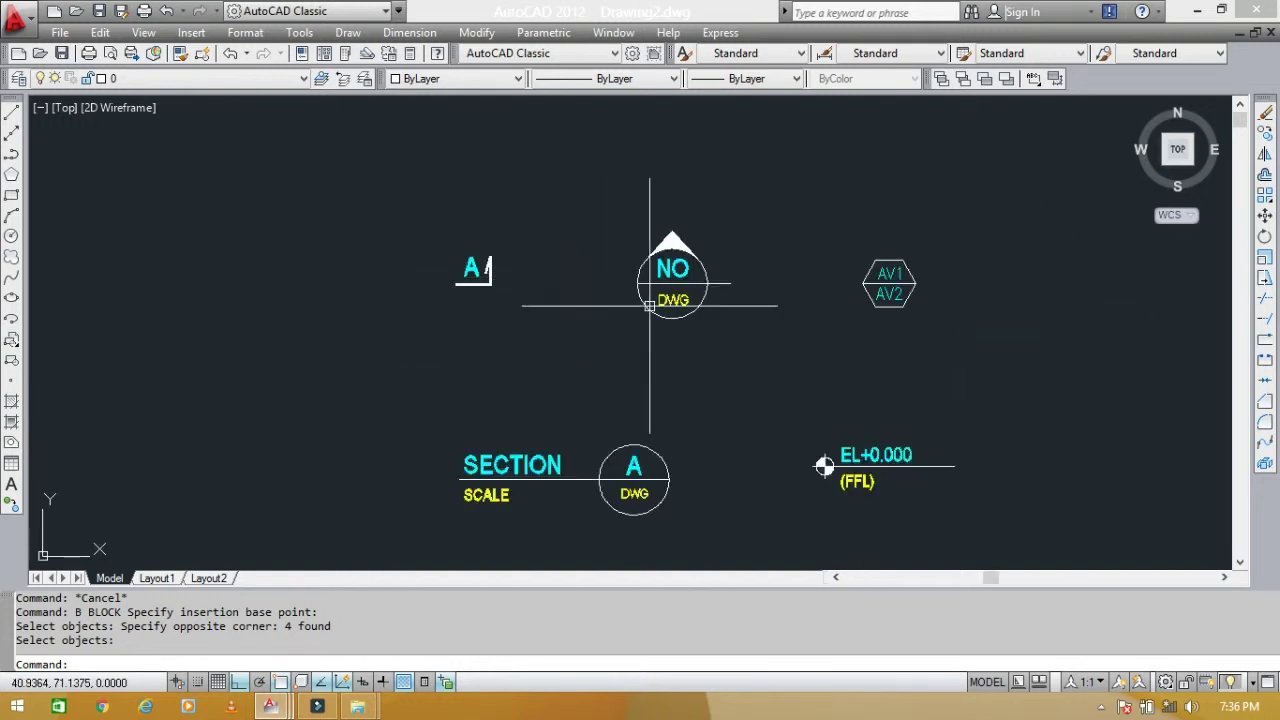
{"action": "scroll", "coordinate": [690, 287], "scroll_direction": "up", "scroll_amount": 4}
{"action": "scroll", "coordinate": [690, 287], "scroll_direction": "up", "scroll_amount": 3}
{"action": "middle_click_drag", "start_coordinate": [729, 297], "coordinate": [634, 386]}
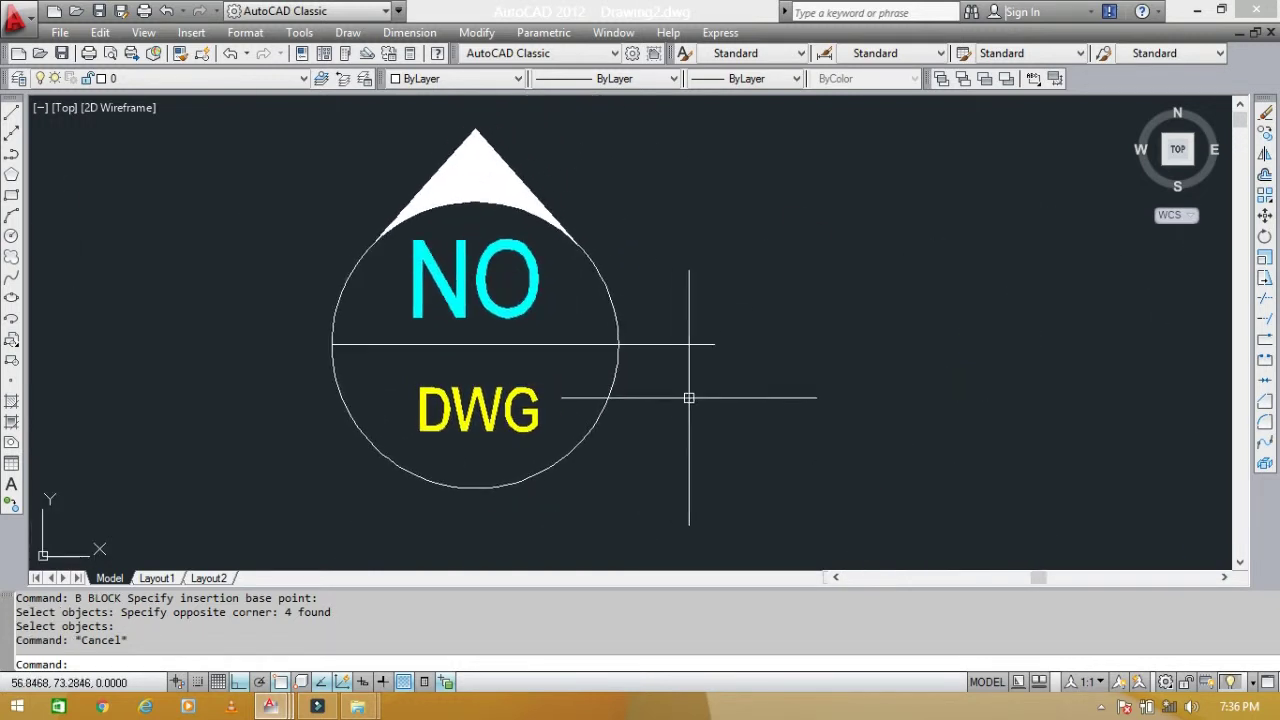
{"action": "key", "text": "Escape"}
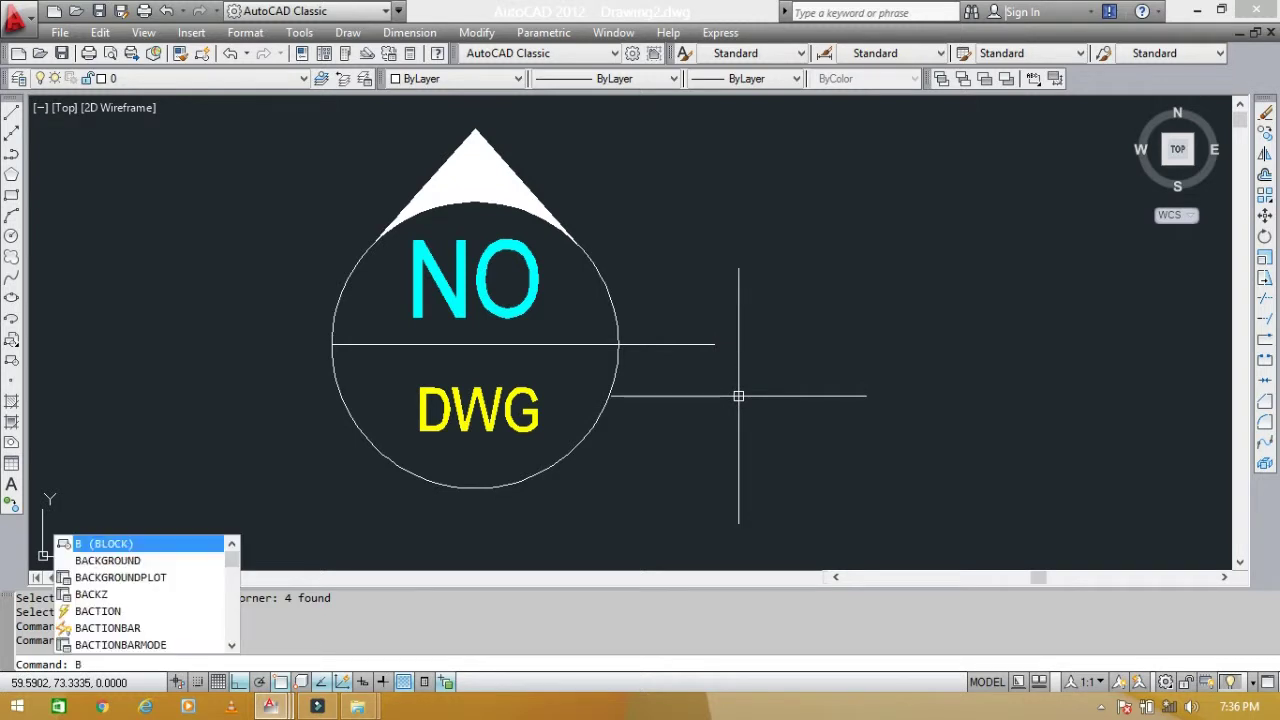
{"action": "key", "text": "Return"}
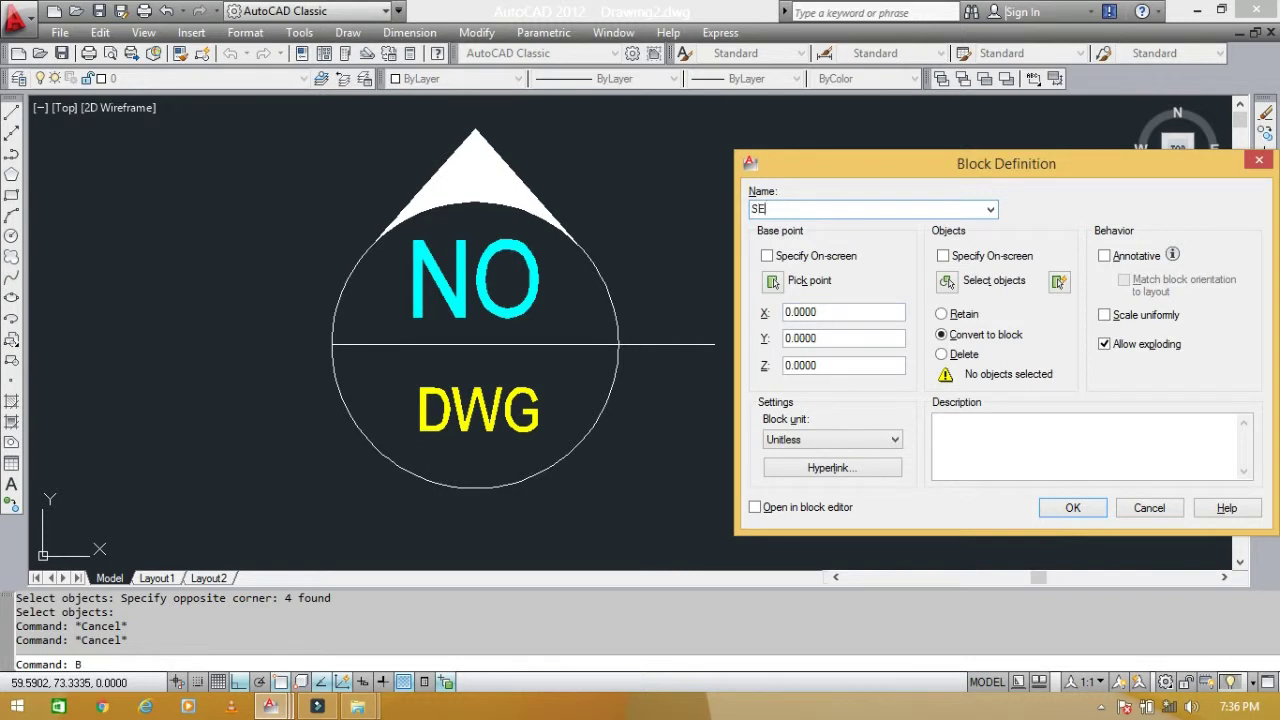
{"action": "type", "text": "SECT 2"}
{"action": "left_click", "coordinate": [773, 281]}
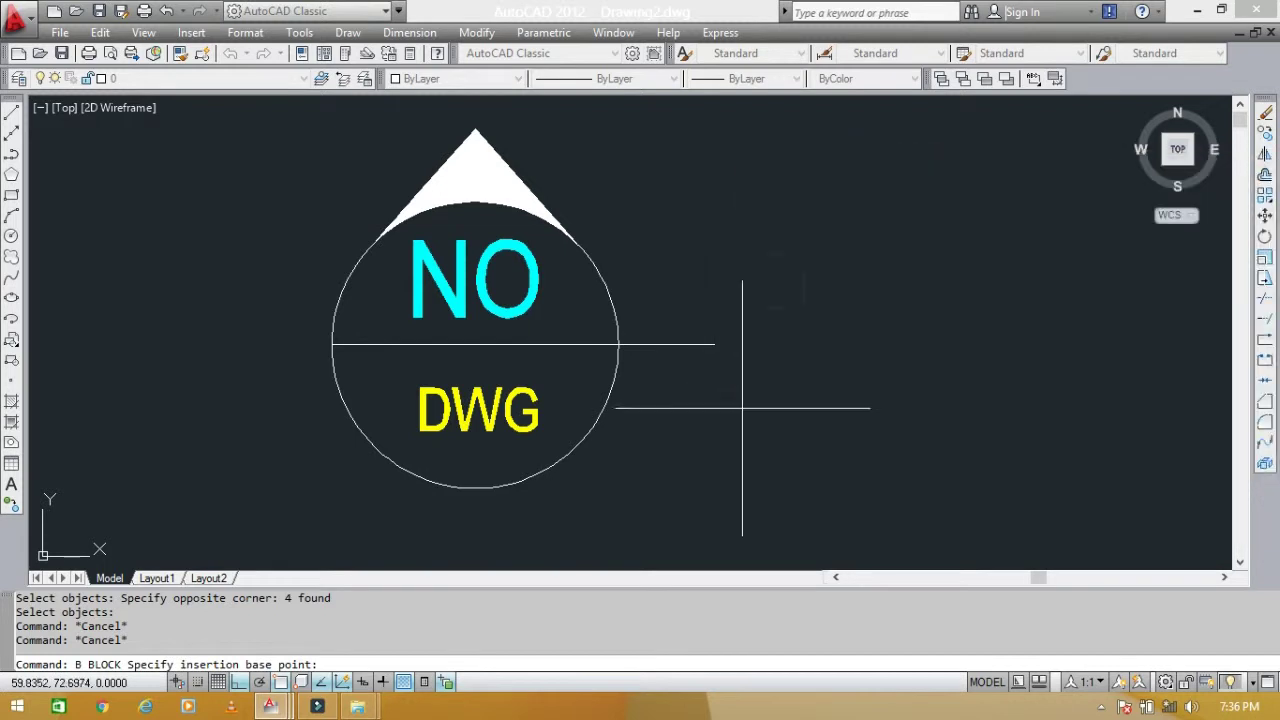
{"action": "left_click", "coordinate": [713, 345]}
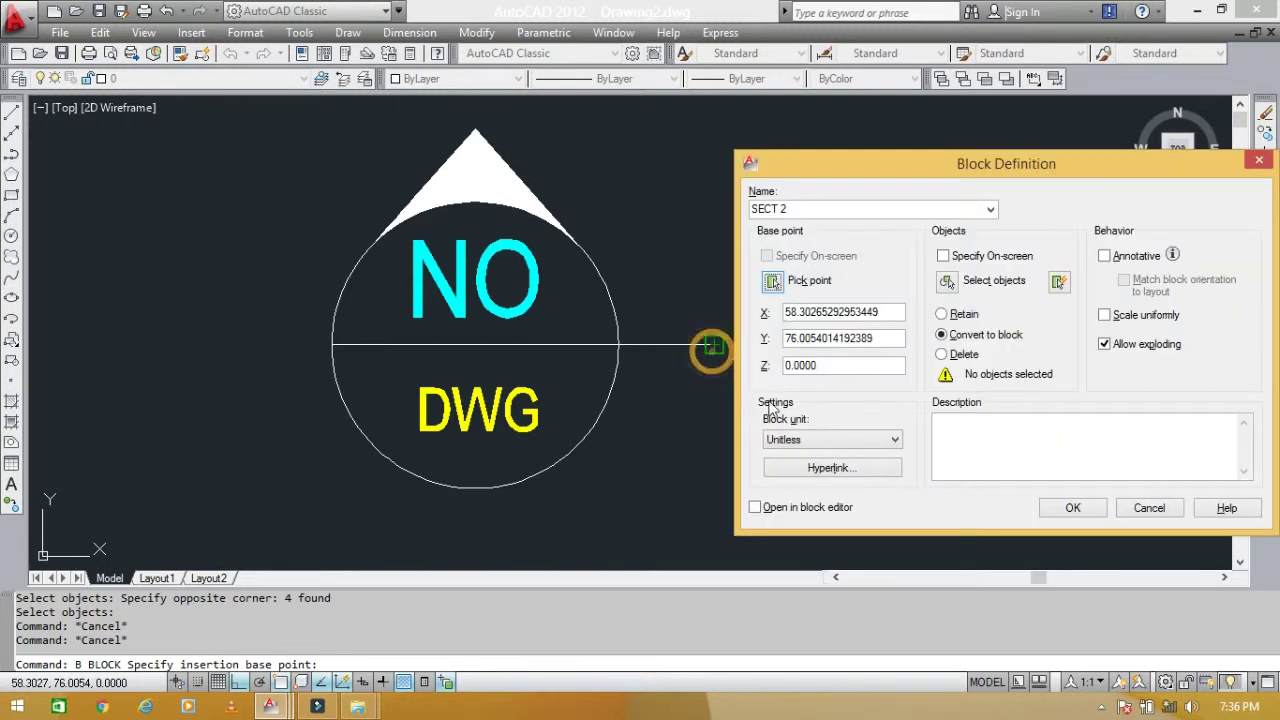
{"action": "left_click", "coordinate": [947, 283]}
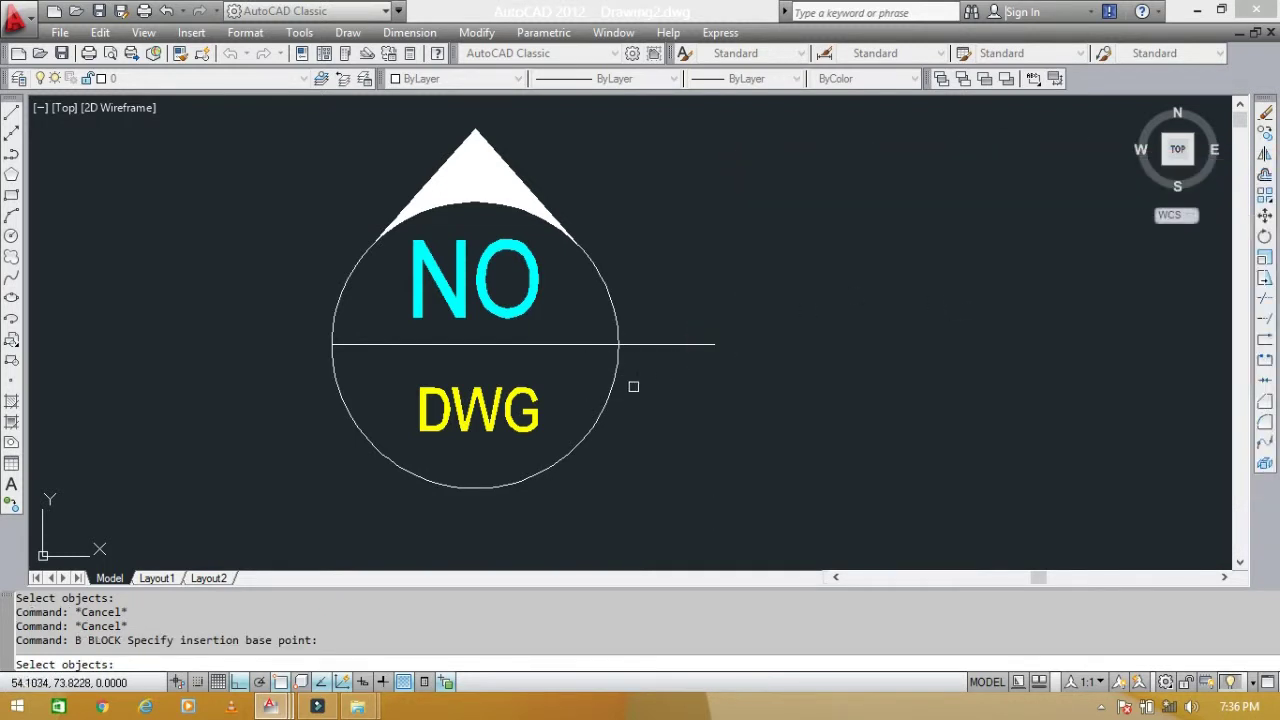
Select the NO/DWG mark's circle, lines and top triangle for SECT 2
{"action": "middle_click_drag", "start_coordinate": [633, 386], "coordinate": [715, 390]}
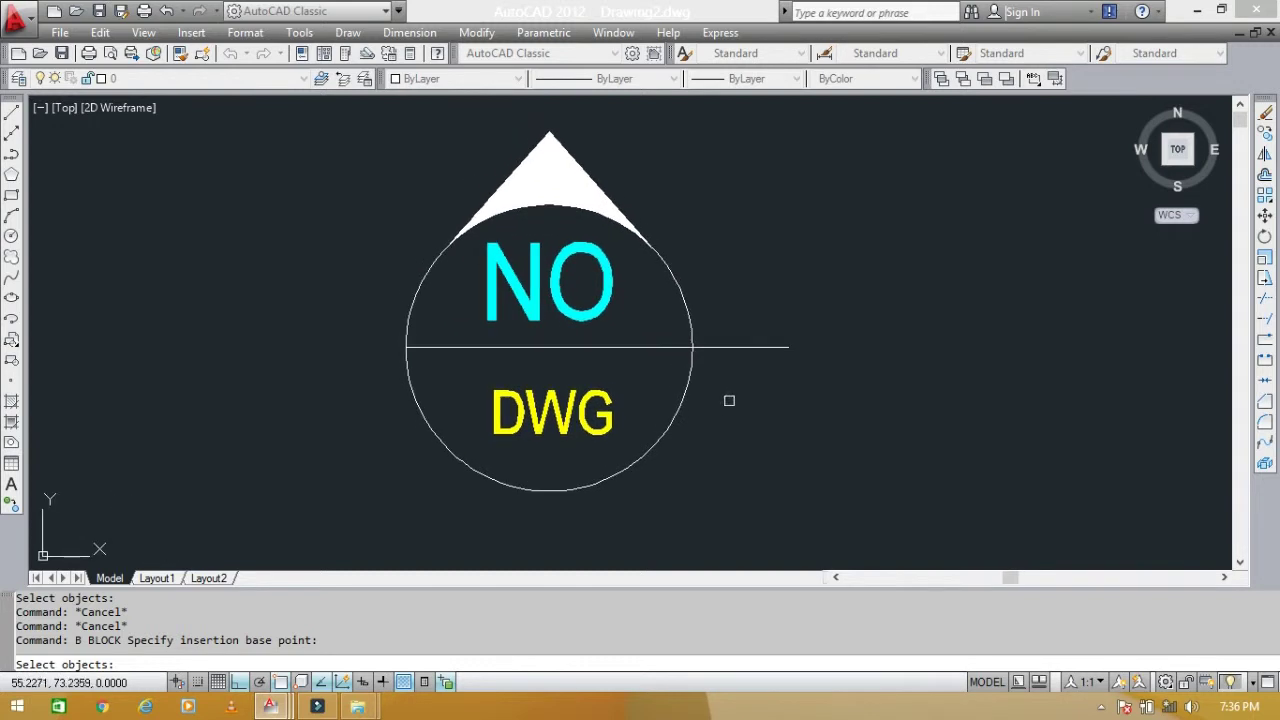
{"action": "left_click", "coordinate": [790, 408]}
{"action": "left_click", "coordinate": [662, 277]}
{"action": "left_click", "coordinate": [685, 243]}
{"action": "left_click", "coordinate": [512, 176]}
{"action": "left_click", "coordinate": [684, 207]}
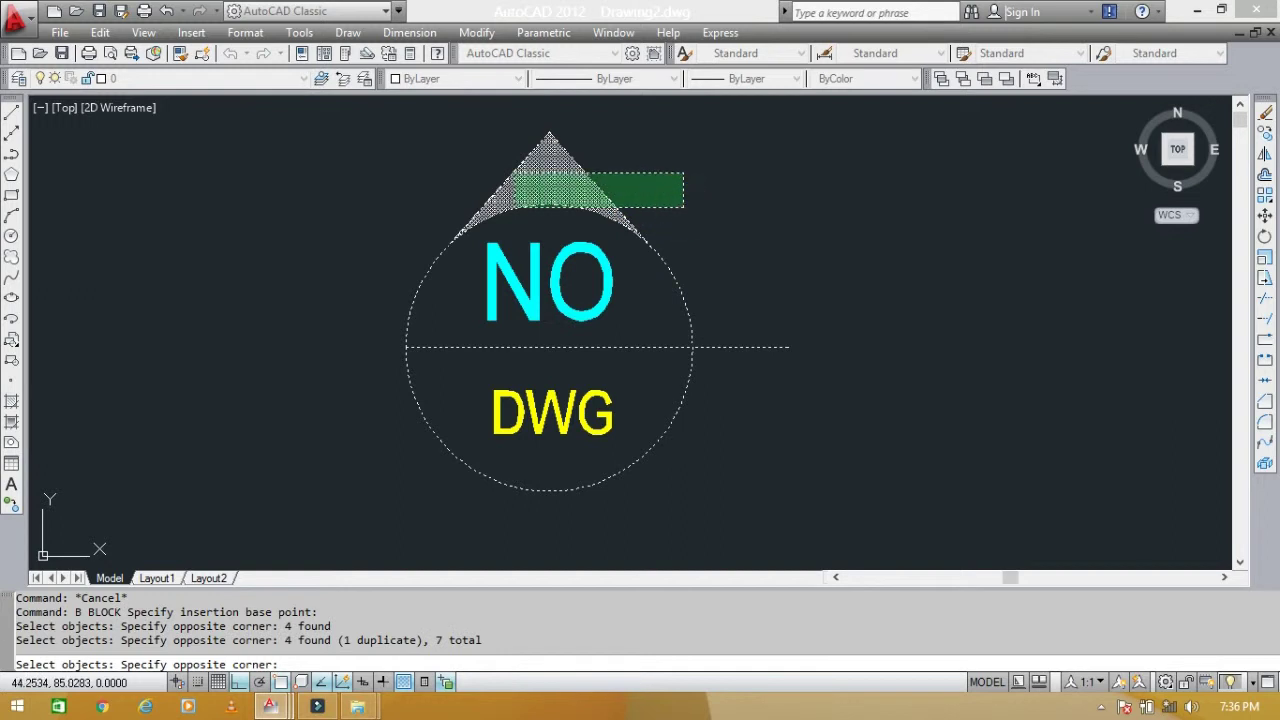
{"action": "left_click", "coordinate": [440, 153]}
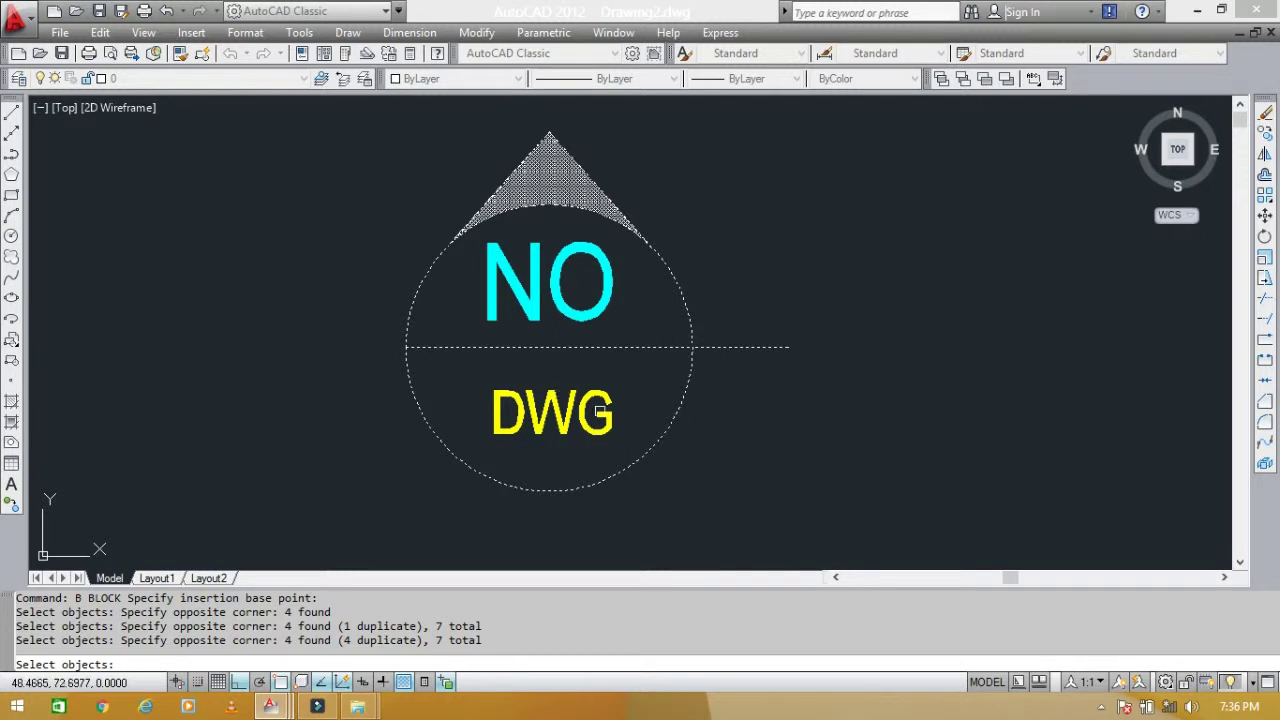
Add the NO and DWG texts, completing the nine-object selection
{"action": "middle_click_drag", "start_coordinate": [614, 414], "coordinate": [556, 402]}
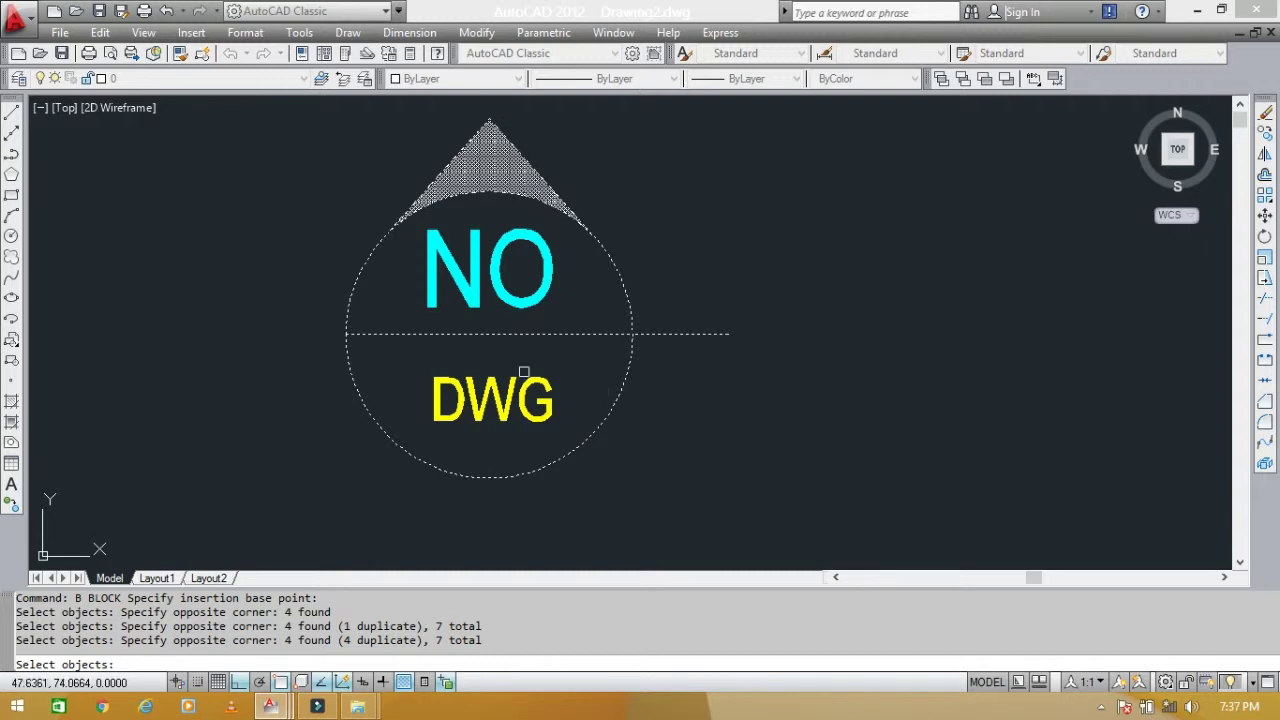
{"action": "middle_click_drag", "start_coordinate": [670, 377], "coordinate": [789, 381]}
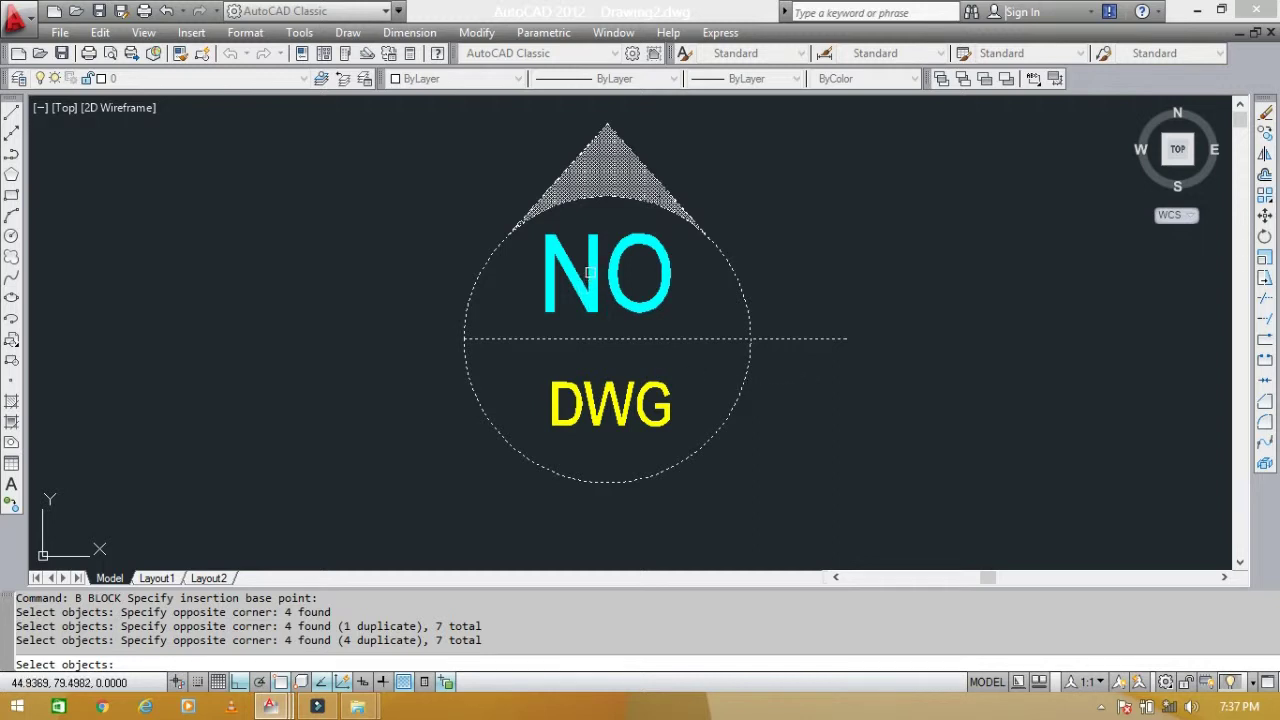
{"action": "left_click", "coordinate": [692, 296]}
{"action": "left_click", "coordinate": [558, 246]}
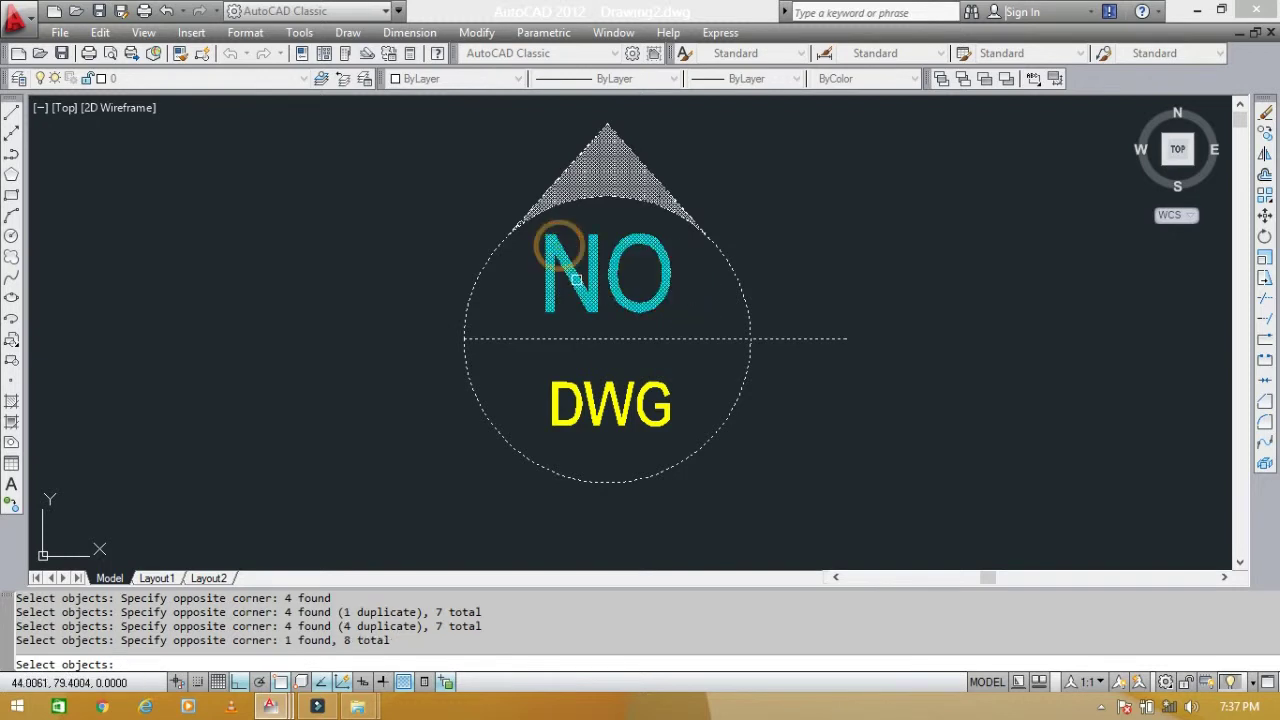
{"action": "left_click", "coordinate": [704, 374]}
{"action": "left_click", "coordinate": [555, 428]}
{"action": "middle_click_drag", "start_coordinate": [876, 424], "coordinate": [854, 395]}
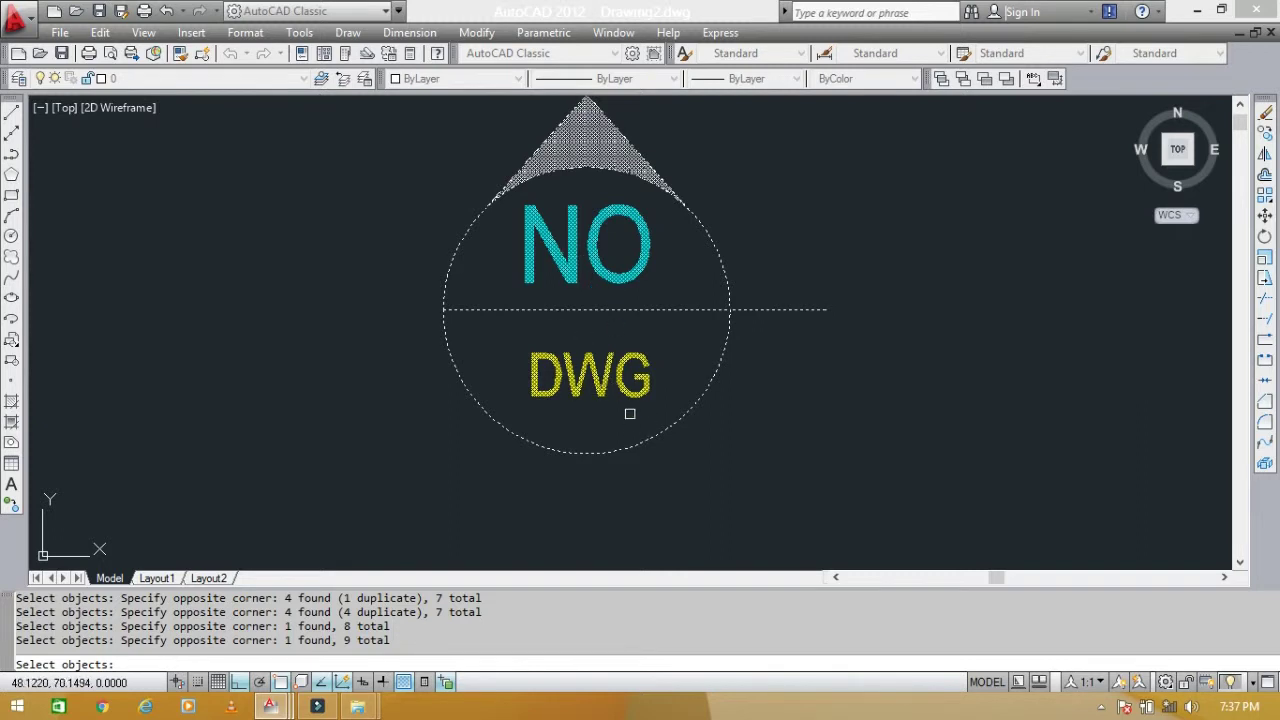
{"action": "scroll", "coordinate": [560, 375], "scroll_direction": "down", "scroll_amount": 2}
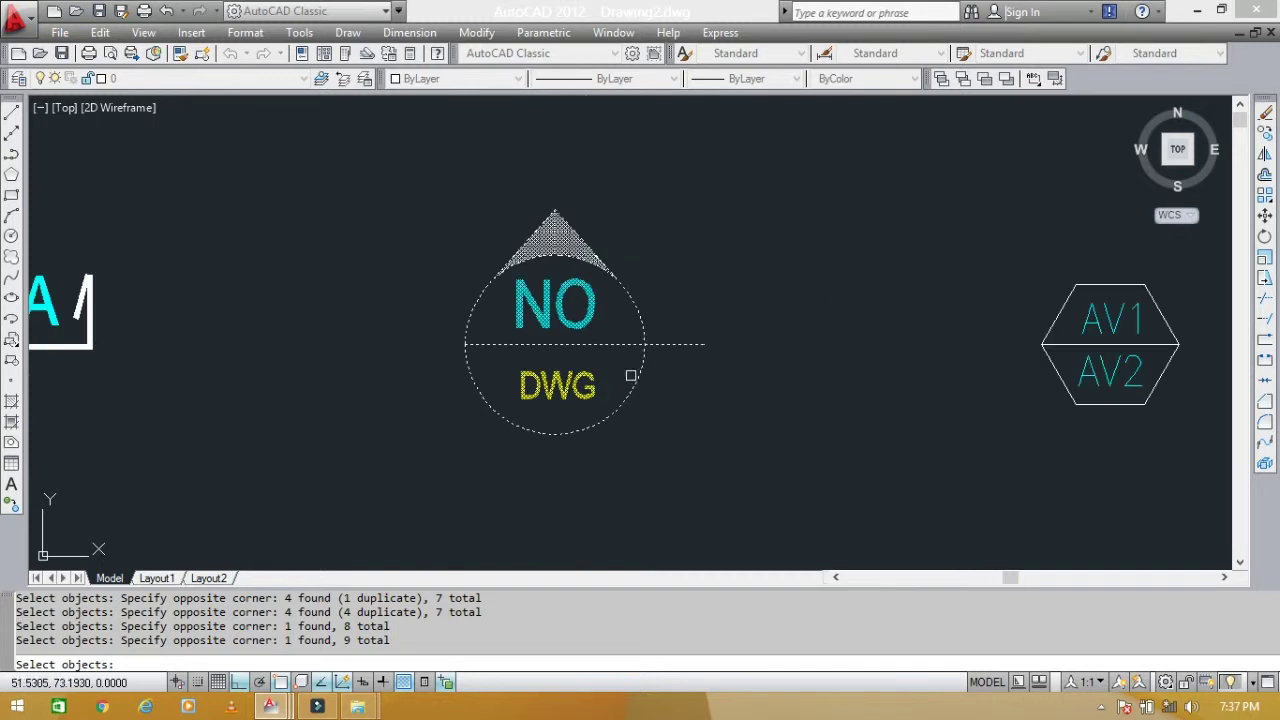
{"action": "key", "text": "Return"}
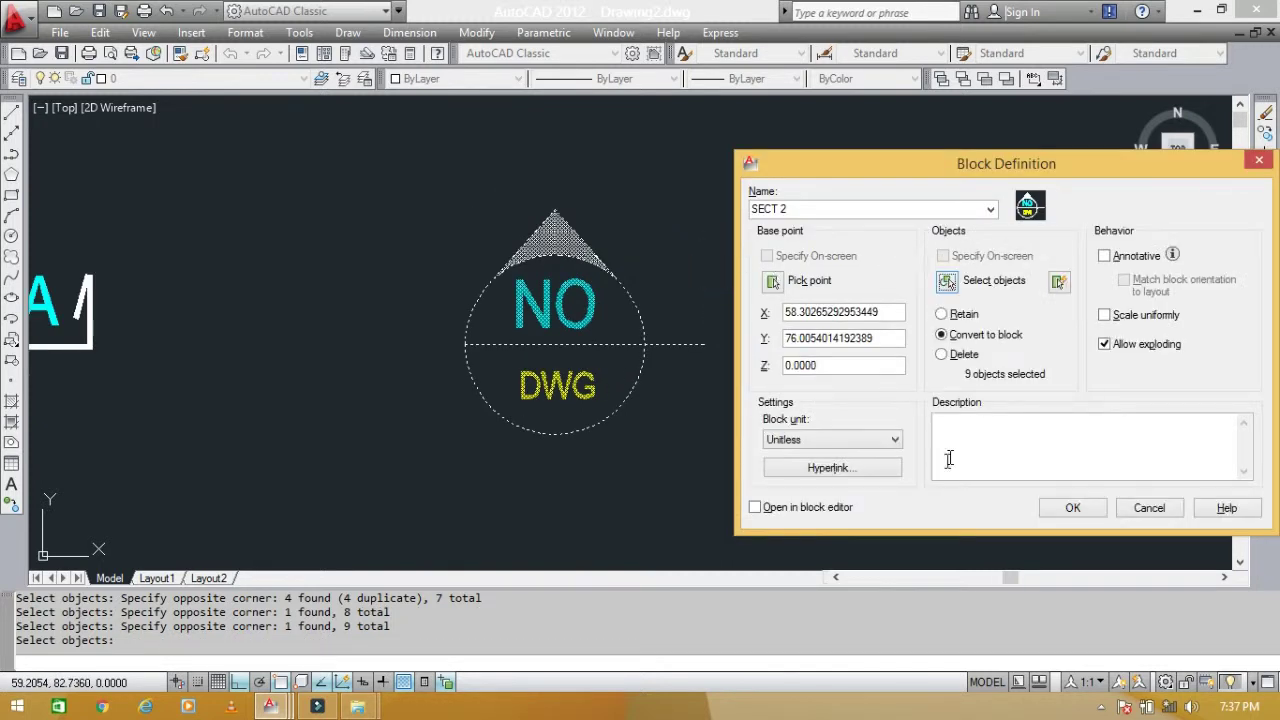
Create SECT 2 with ELEV-NO as A and the XXXX DRAWING-REF value deleted
{"action": "left_click", "coordinate": [1072, 508]}
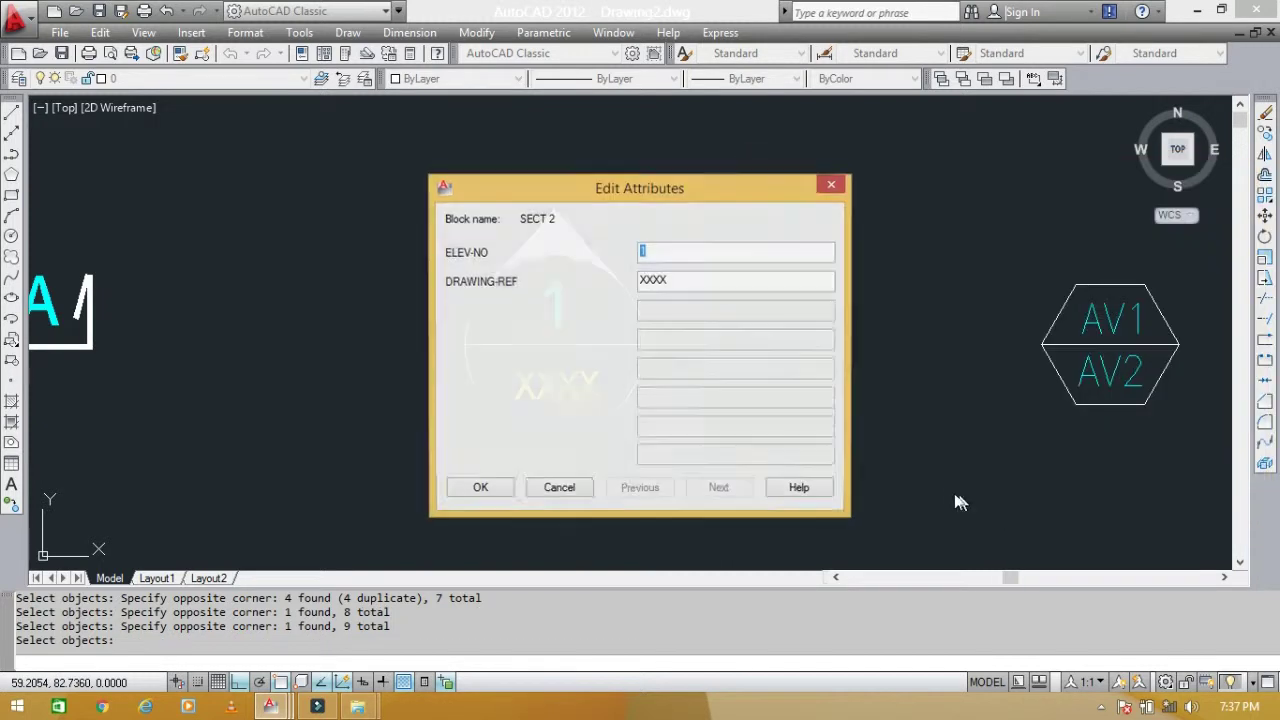
{"action": "left_click_drag", "start_coordinate": [604, 208], "coordinate": [844, 188]}
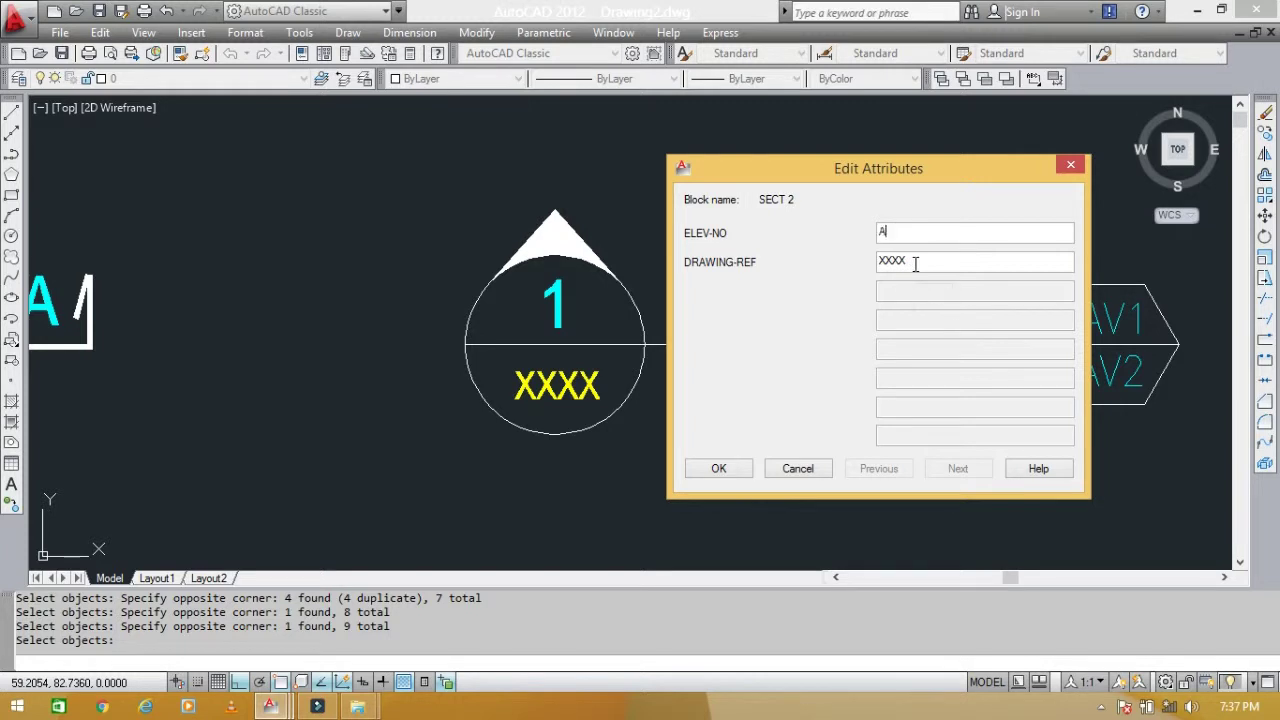
{"action": "left_click_drag", "start_coordinate": [917, 263], "coordinate": [826, 274]}
{"action": "key", "text": "BackSpace"}
Confirm the SECT 2 attribute values and centre the AV1/AV2 hexagon in view
{"action": "left_click", "coordinate": [716, 468]}
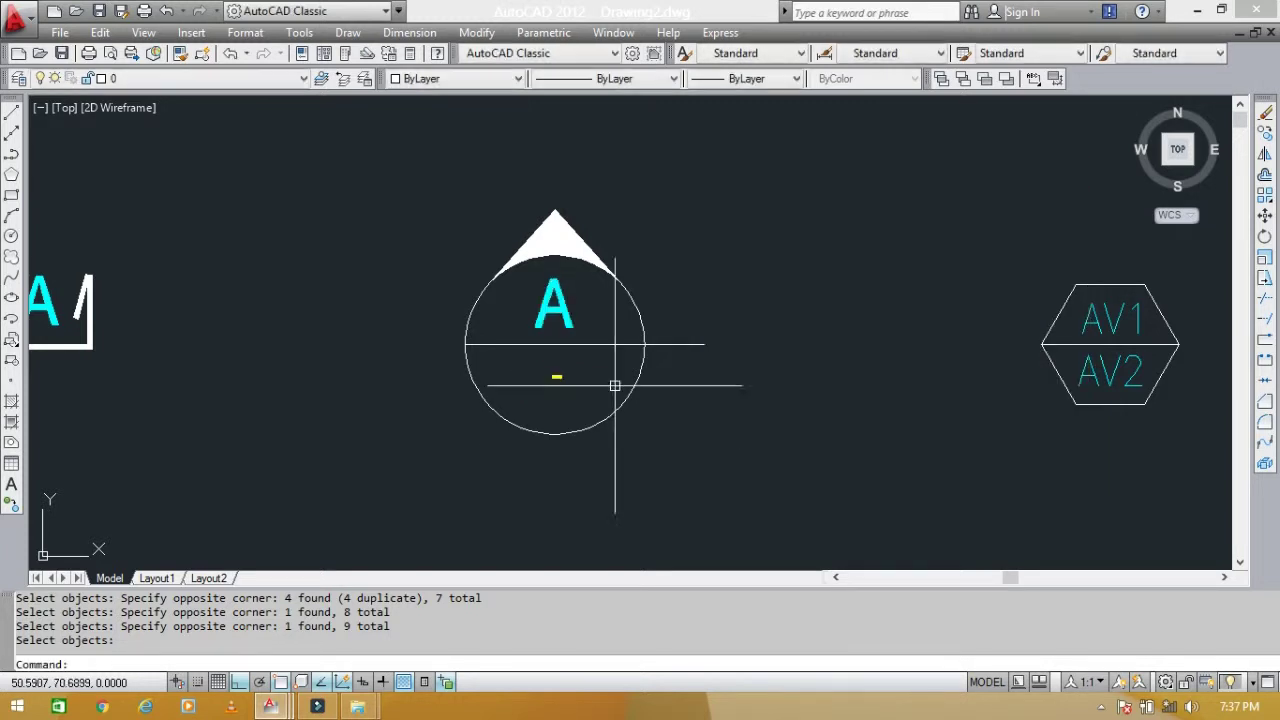
{"action": "scroll", "coordinate": [691, 420], "scroll_direction": "down", "scroll_amount": 2}
{"action": "middle_click_drag", "start_coordinate": [691, 420], "coordinate": [586, 343]}
{"action": "scroll", "coordinate": [586, 343], "scroll_direction": "up", "scroll_amount": 5}
{"action": "middle_click_drag", "start_coordinate": [703, 311], "coordinate": [760, 424]}
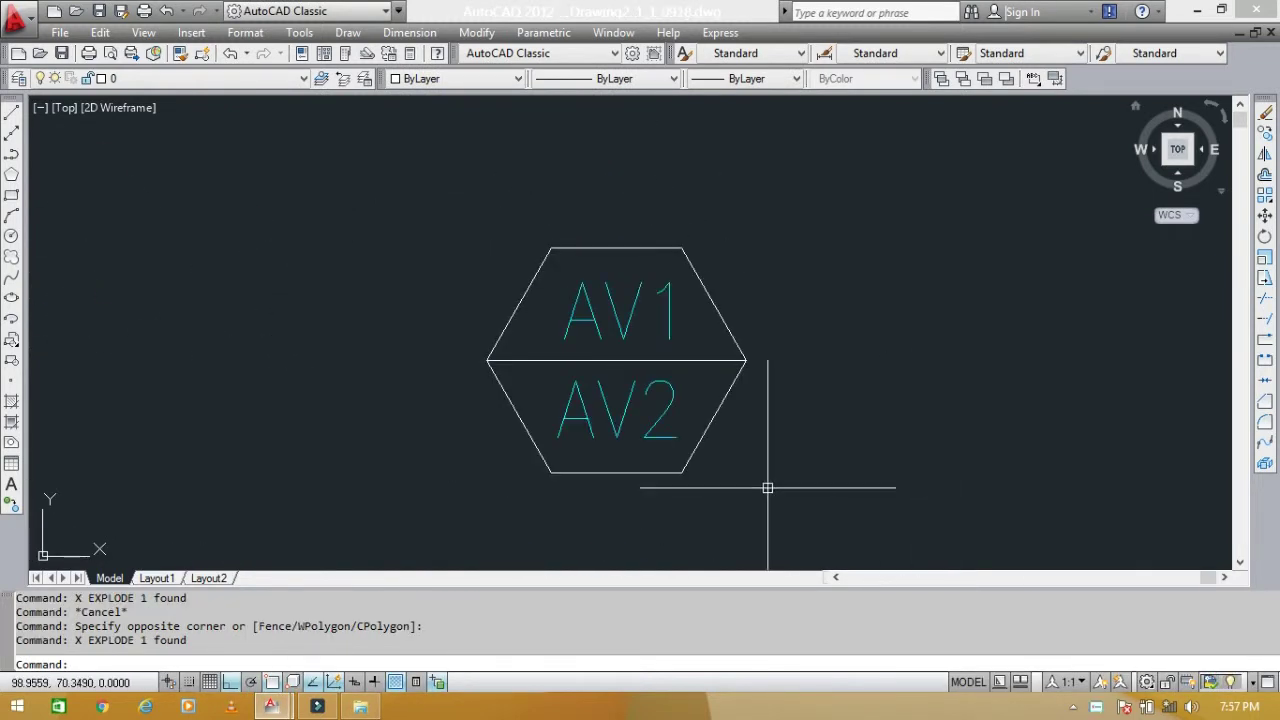
{"action": "scroll", "coordinate": [703, 457], "scroll_direction": "up", "scroll_amount": 5}
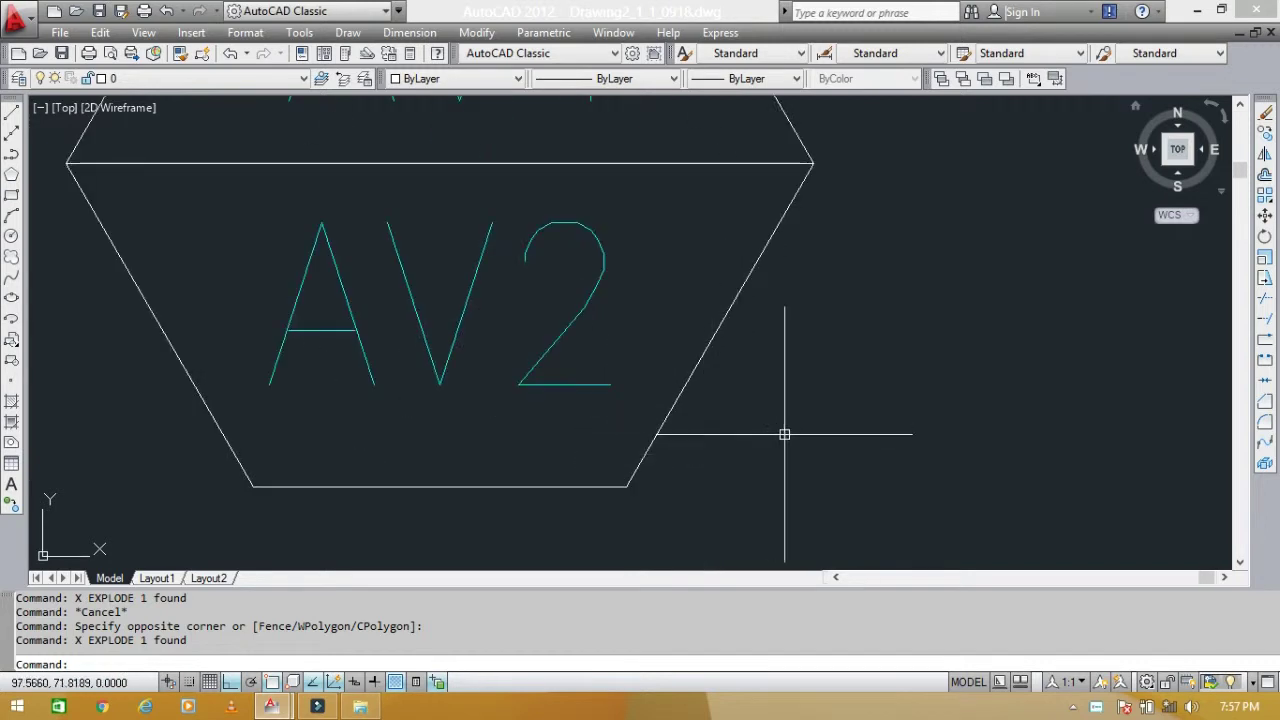
{"action": "scroll", "coordinate": [727, 346], "scroll_direction": "down", "scroll_amount": 4}
{"action": "middle_click_drag", "start_coordinate": [816, 390], "coordinate": [806, 363]}
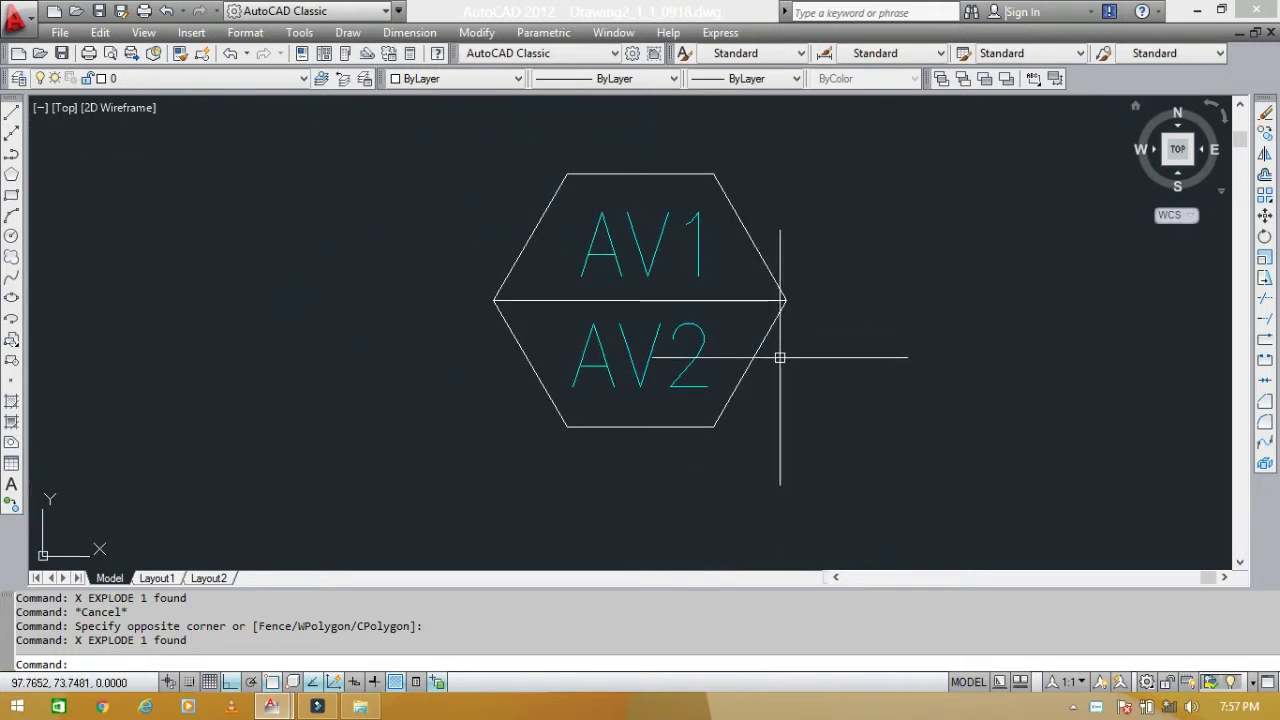
{"action": "middle_click_drag", "start_coordinate": [782, 329], "coordinate": [751, 312]}
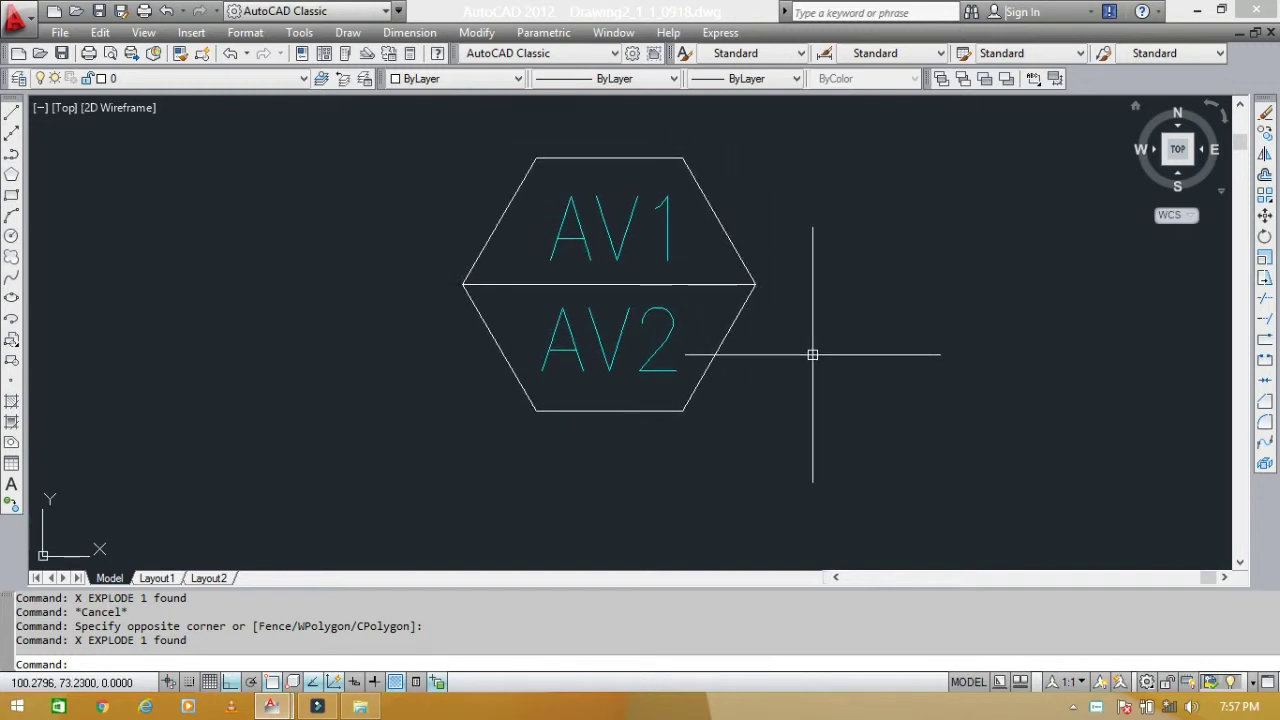
Start a new block definition for the hexagon and begin naming it FOOTING MKD
{"action": "key", "text": "Escape"}
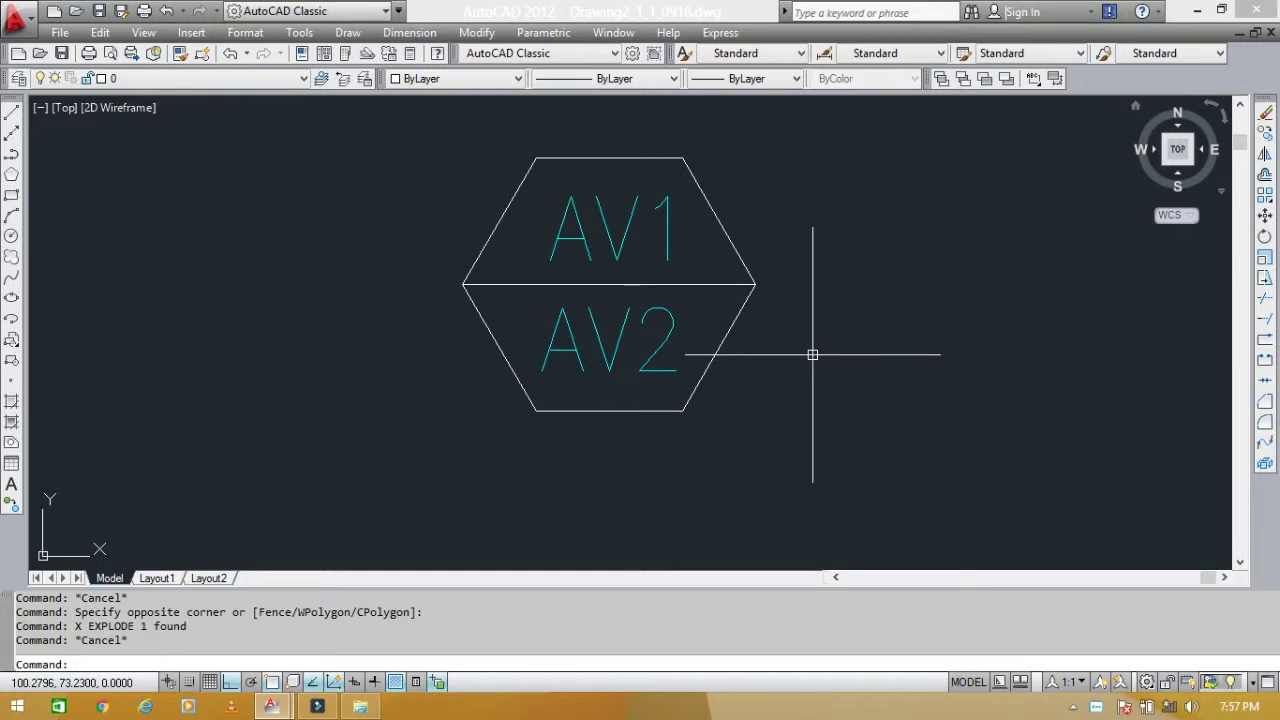
{"action": "type", "text": "b"}
{"action": "key", "text": "Return"}
{"action": "type", "text": "FOOTING MKD"}
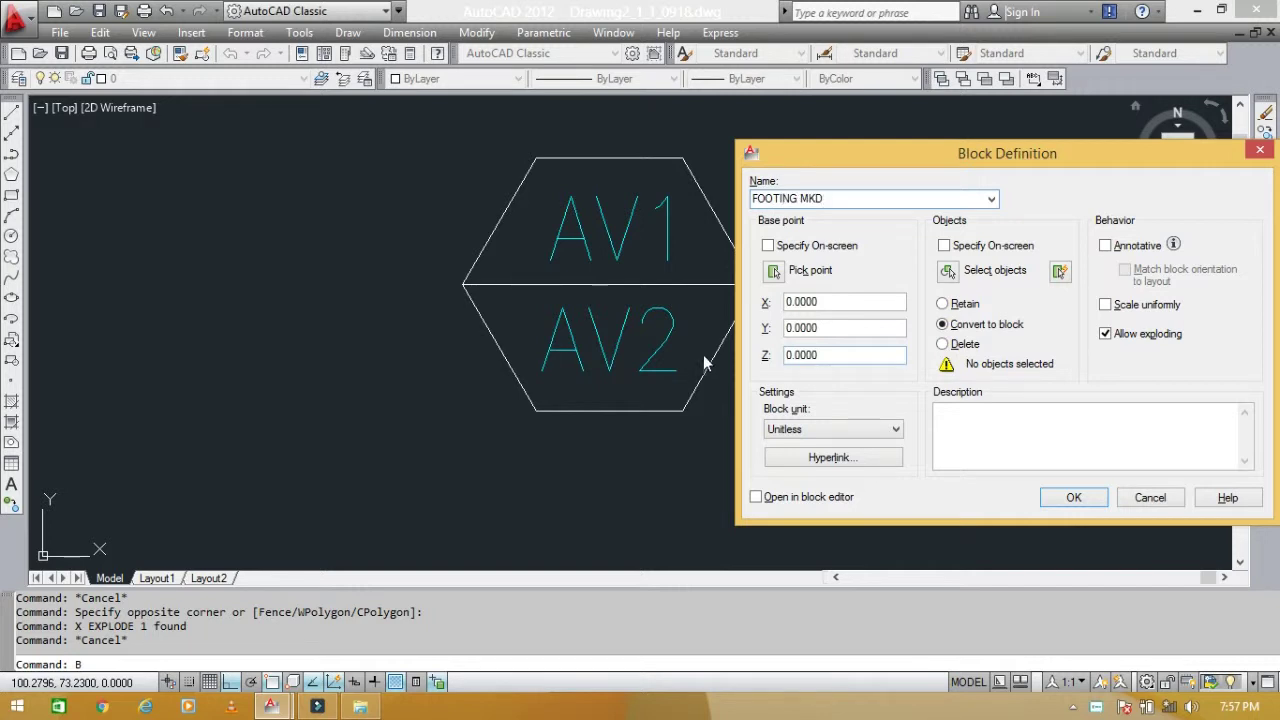
Create the FOOTING MKD block from the hexagon lines and AV1/AV2 texts, based at the middle line's midpoint
{"action": "left_click", "coordinate": [774, 270]}
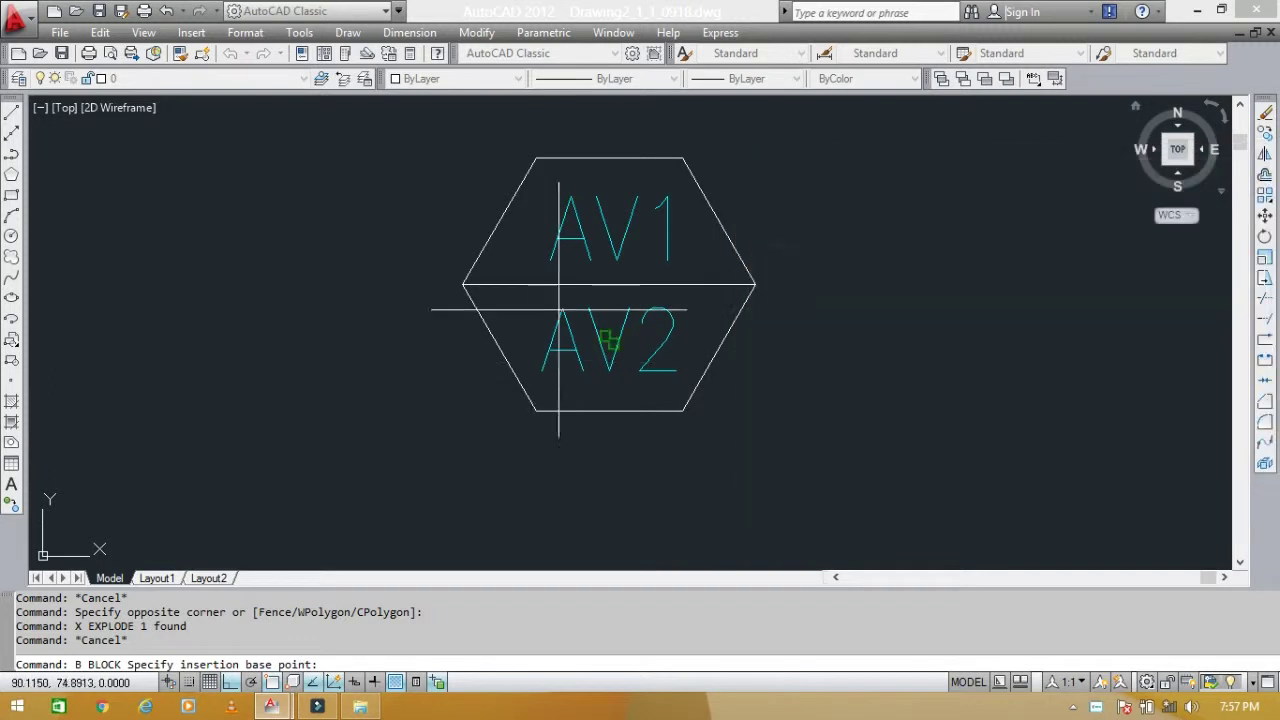
{"action": "left_click", "coordinate": [609, 285]}
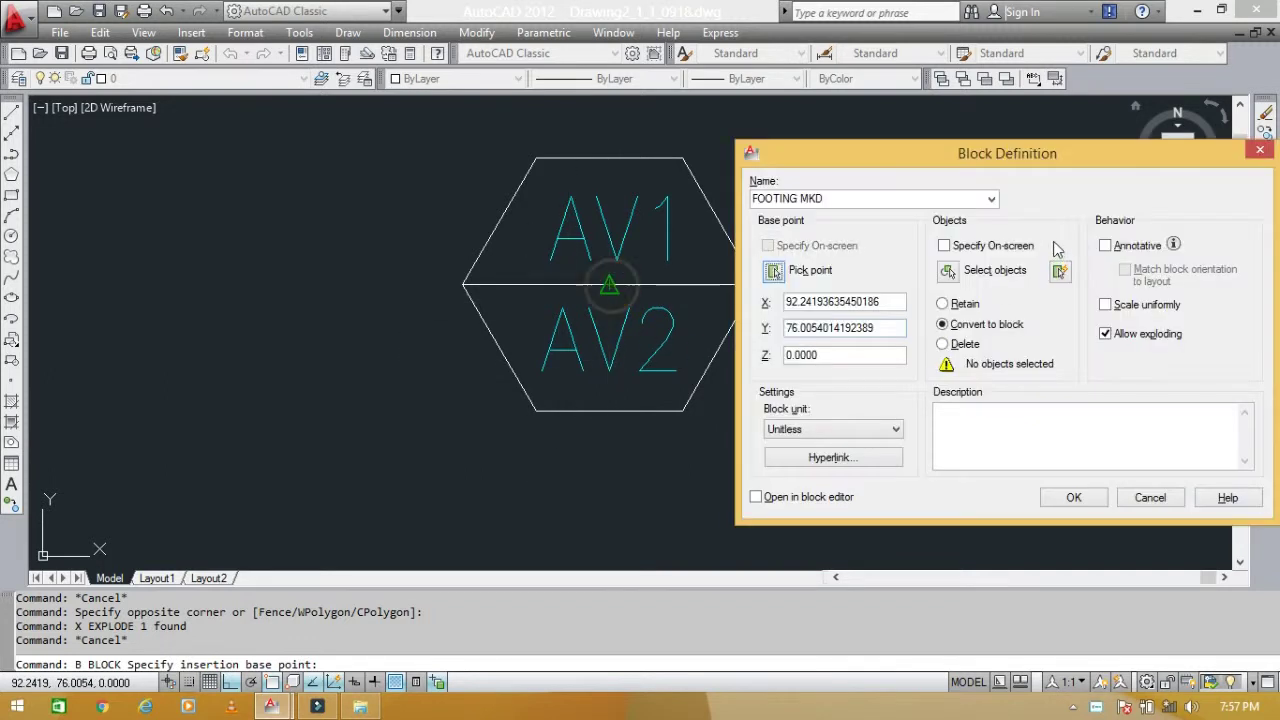
{"action": "left_click", "coordinate": [948, 270]}
{"action": "left_click", "coordinate": [808, 390]}
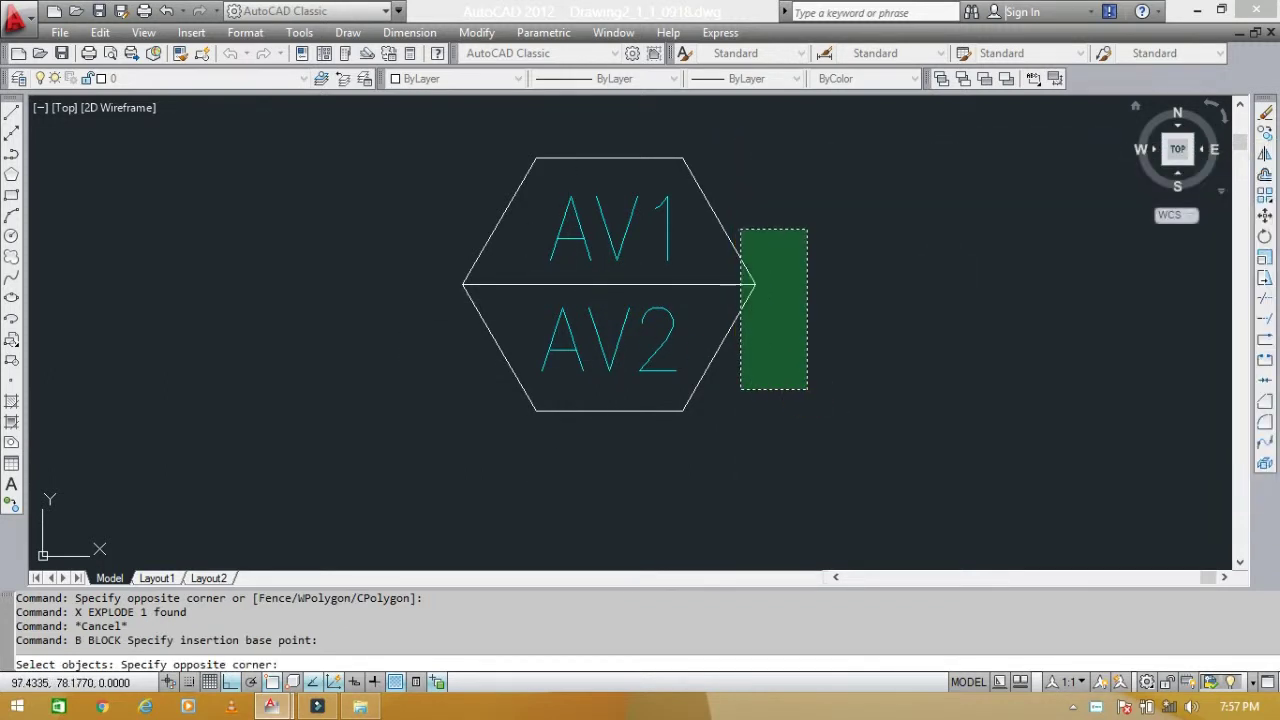
{"action": "left_click", "coordinate": [740, 230]}
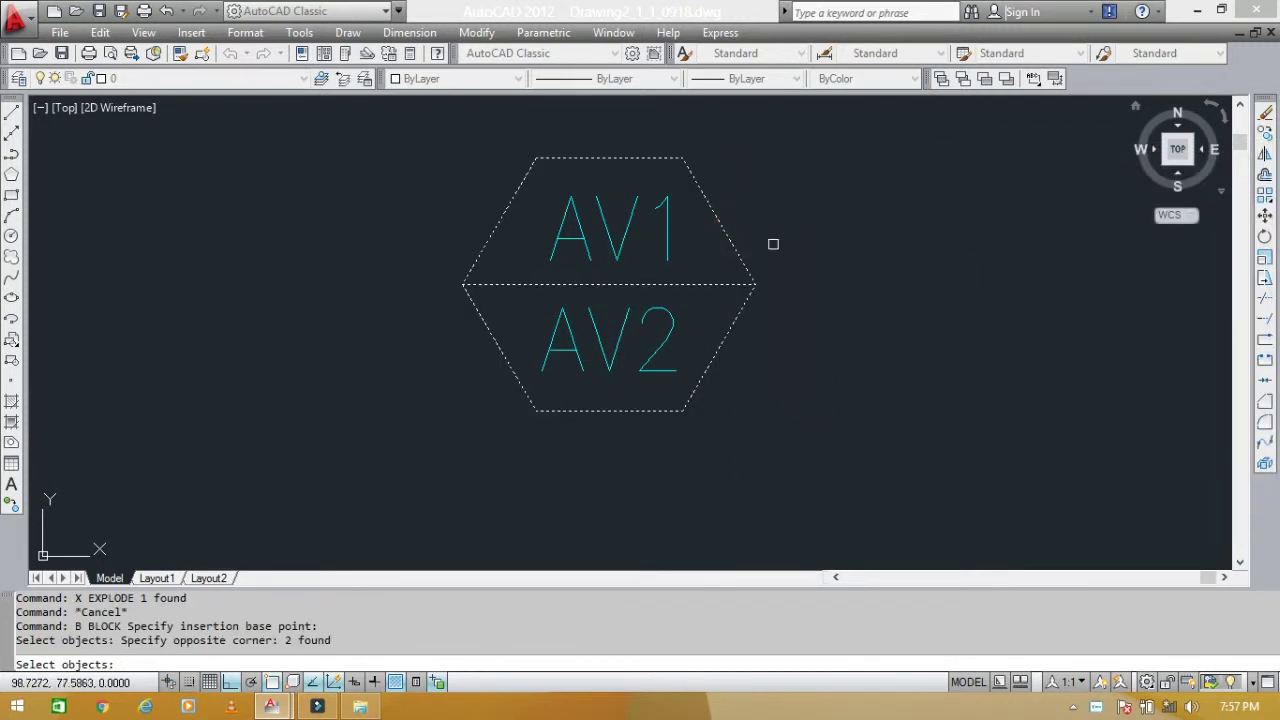
{"action": "left_click", "coordinate": [632, 214]}
{"action": "left_click", "coordinate": [670, 338]}
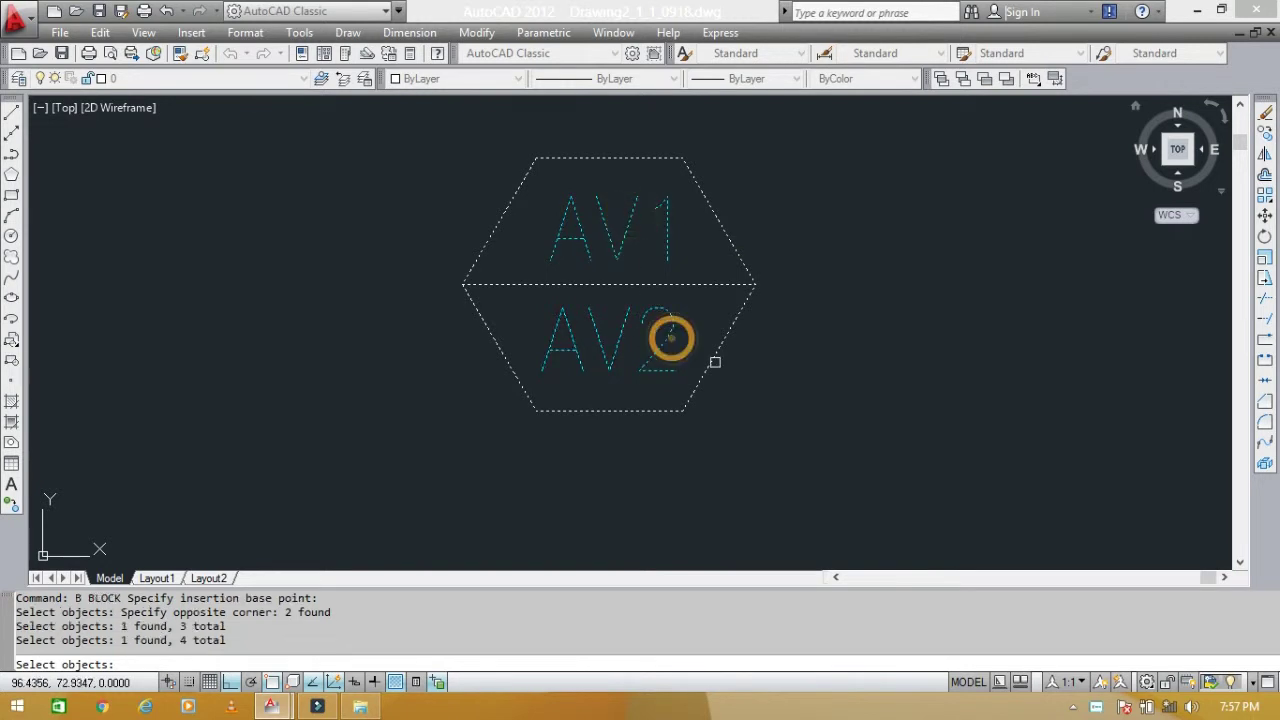
{"action": "key", "text": "Return"}
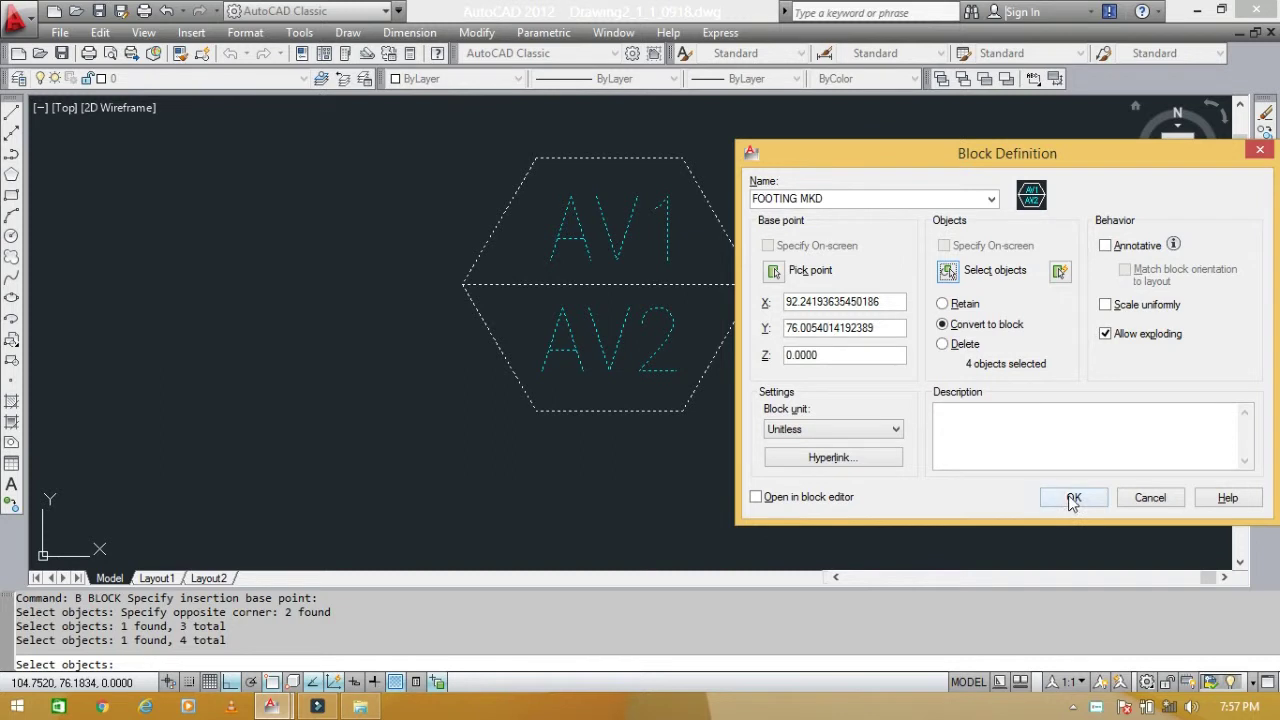
{"action": "left_click", "coordinate": [1073, 499]}
{"action": "scroll", "coordinate": [560, 214], "scroll_direction": "down", "scroll_amount": 3}
{"action": "scroll", "coordinate": [789, 163], "scroll_direction": "down", "scroll_amount": 2}
{"action": "scroll", "coordinate": [514, 357], "scroll_direction": "down", "scroll_amount": 2}
Zoom to the SECTION A mark and start block SECT-3, based at the line's left endpoint
{"action": "scroll", "coordinate": [632, 276], "scroll_direction": "up", "scroll_amount": 8}
{"action": "mouse_move", "coordinate": [632, 276]}
{"action": "middle_mouse_down"}
{"action": "mouse_move", "coordinate": [491, 354]}
{"action": "mouse_move", "coordinate": [494, 417]}
{"action": "mouse_move", "coordinate": [560, 420]}
{"action": "middle_mouse_up"}
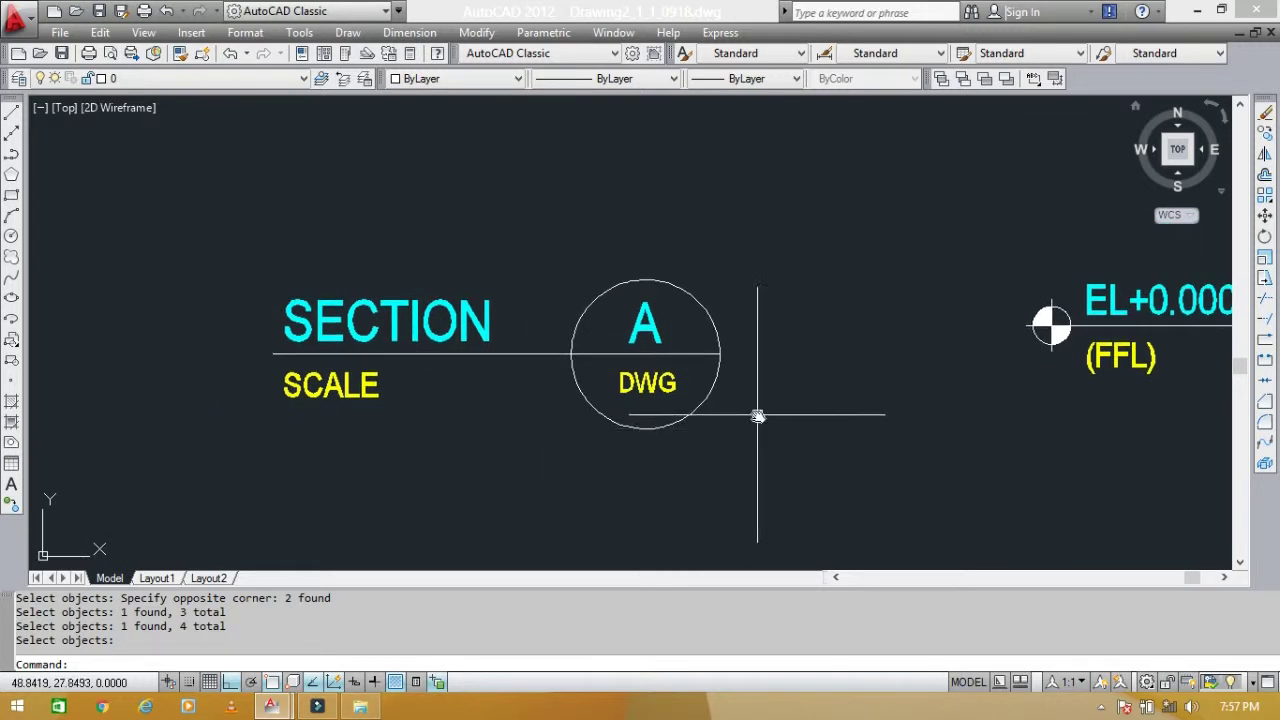
{"action": "middle_click_drag", "start_coordinate": [757, 415], "coordinate": [720, 355]}
{"action": "type", "text": "B"}
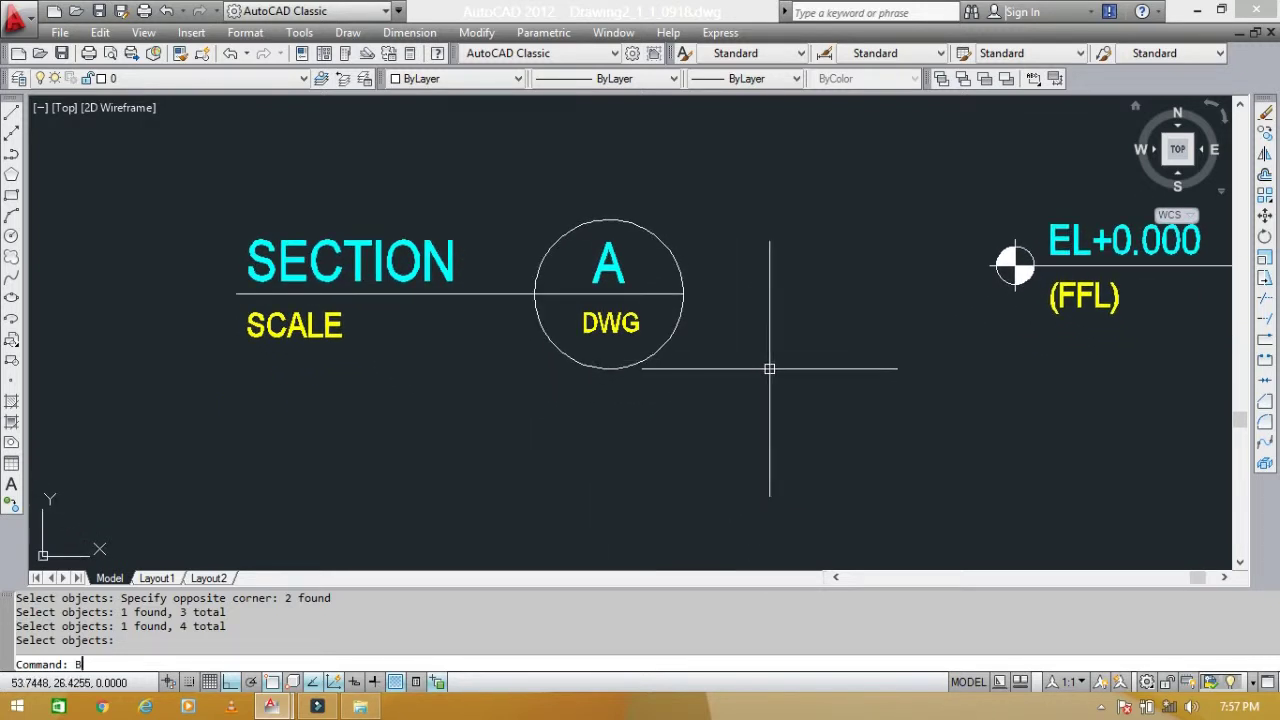
{"action": "key", "text": "Return"}
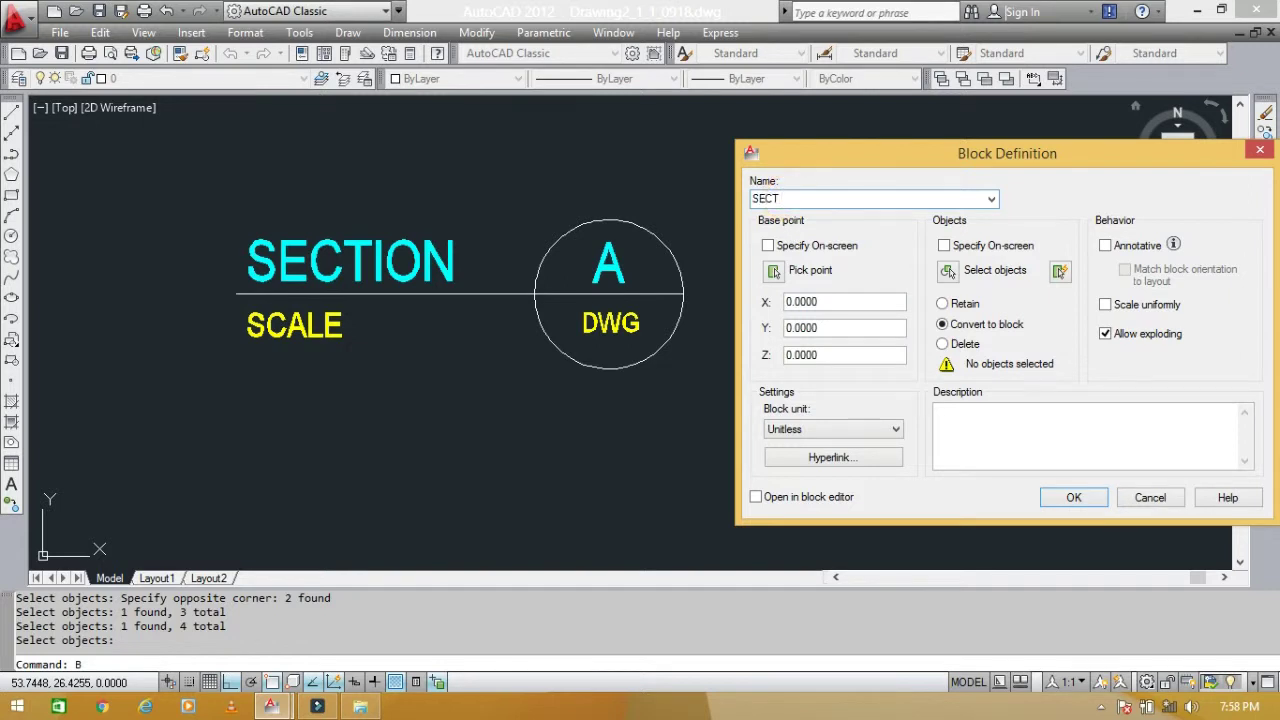
{"action": "type", "text": "SECT-3"}
{"action": "left_click", "coordinate": [774, 270]}
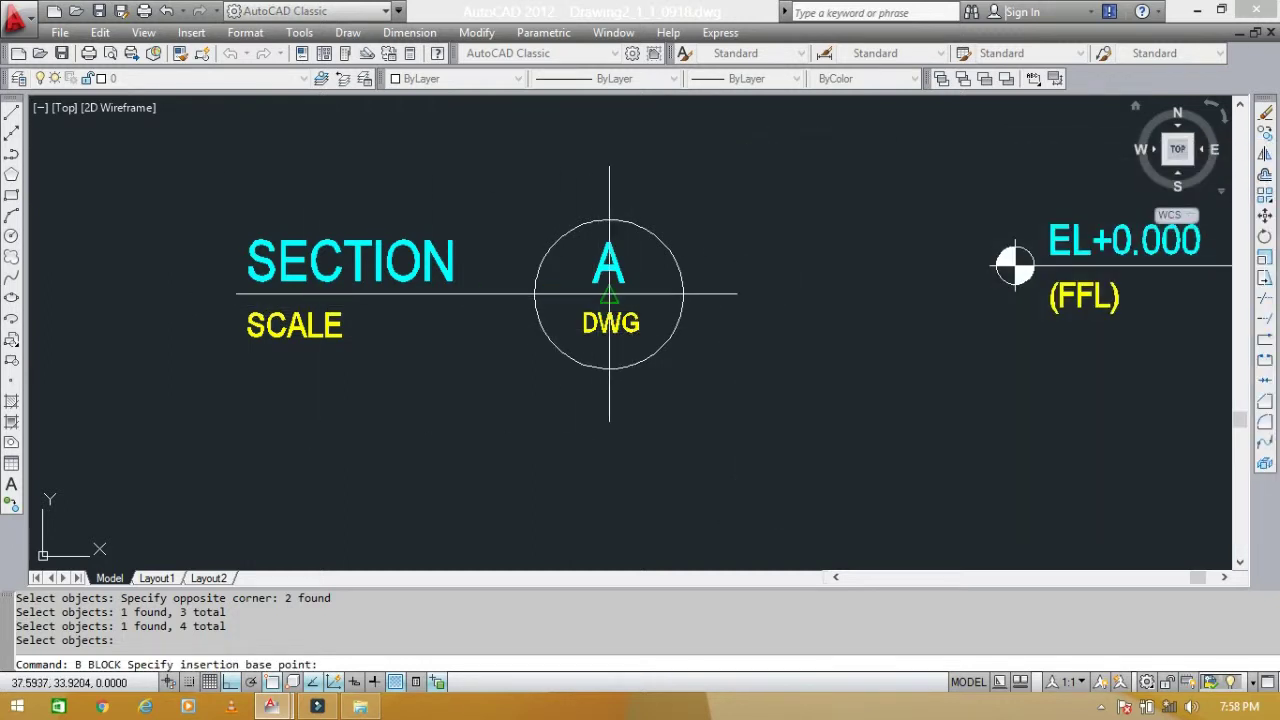
{"action": "left_click", "coordinate": [238, 294]}
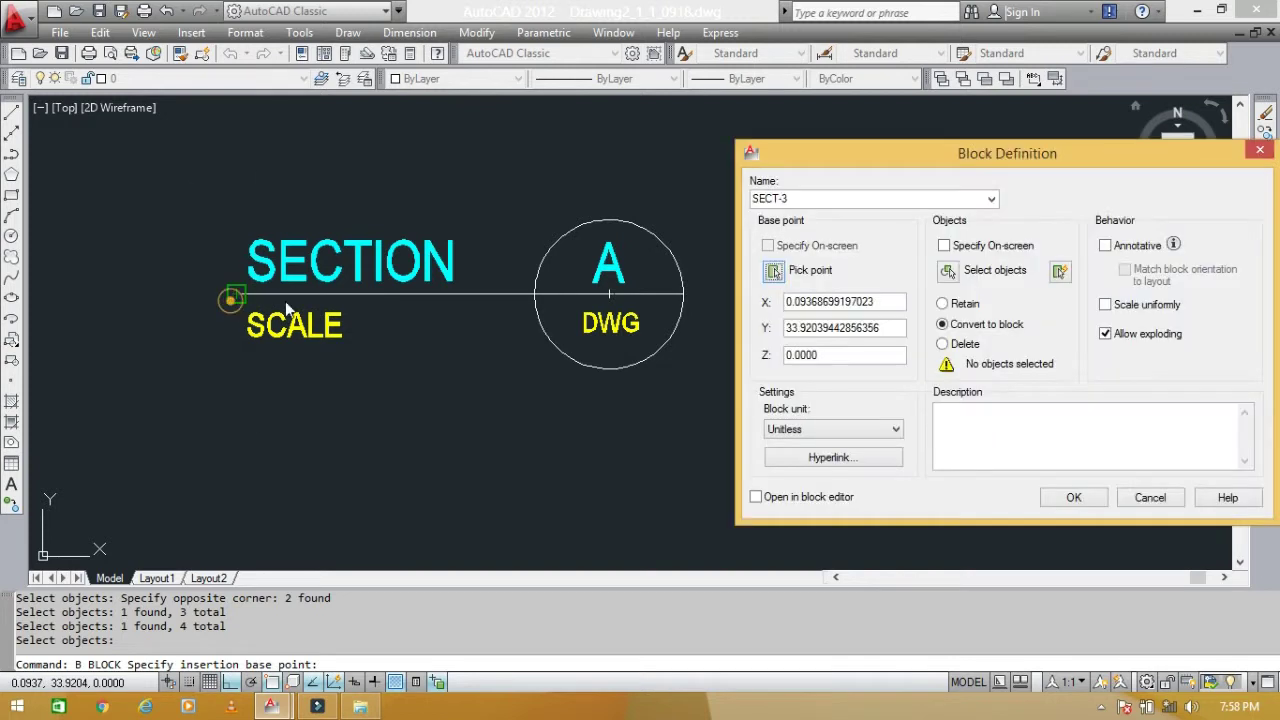
Select the circle, line and the SECTION, A, DWG and SCALE texts for the block
{"action": "left_click", "coordinate": [946, 272]}
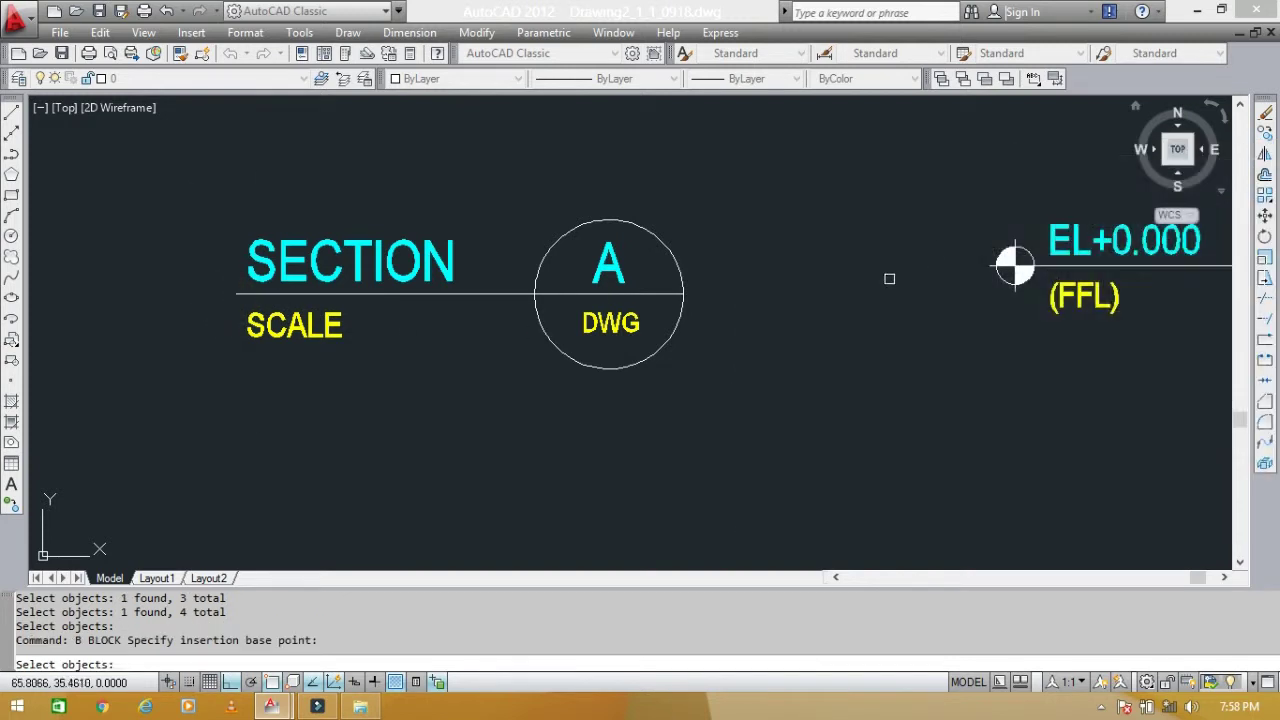
{"action": "left_click", "coordinate": [700, 328]}
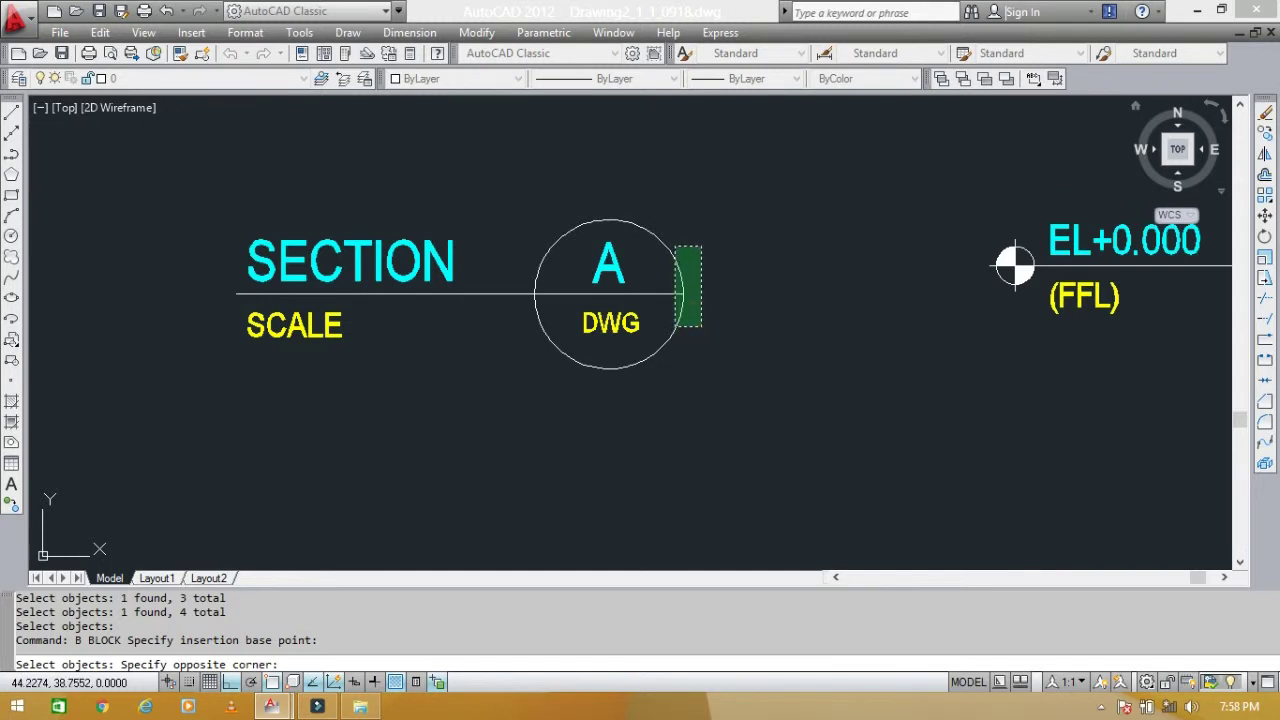
{"action": "left_click", "coordinate": [674, 247]}
{"action": "left_click", "coordinate": [542, 356]}
{"action": "left_click", "coordinate": [486, 214]}
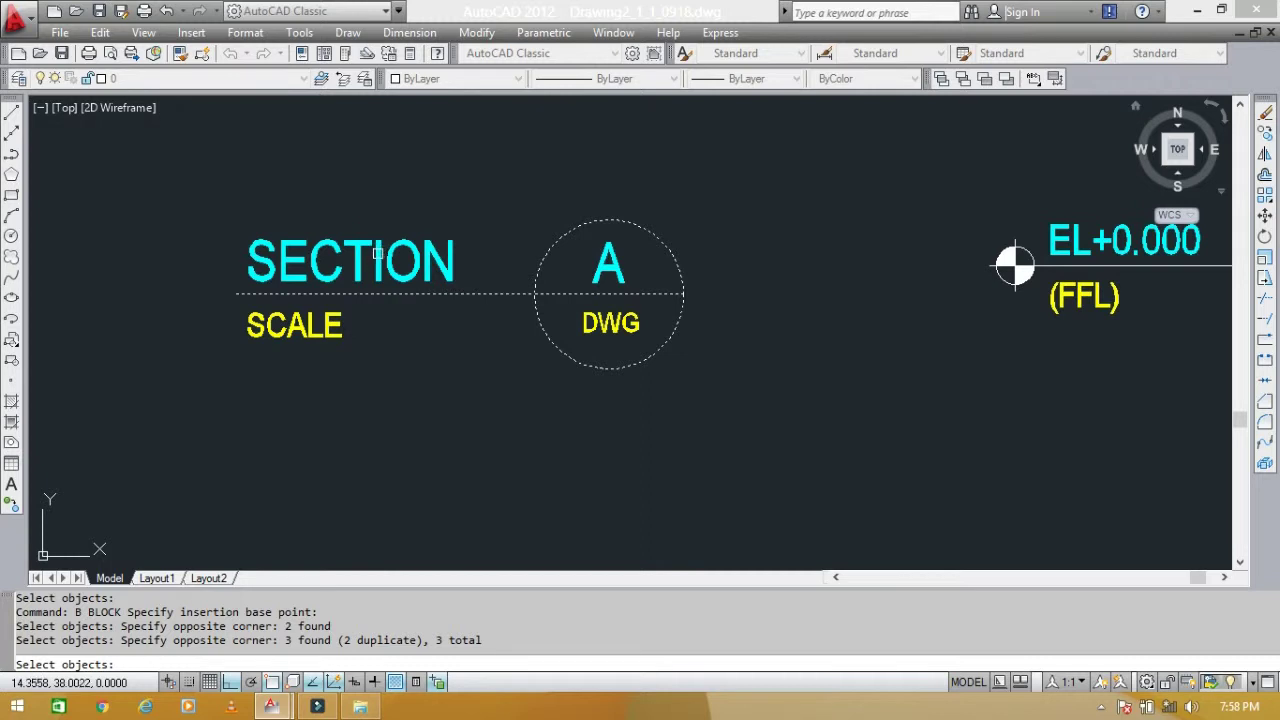
{"action": "left_click", "coordinate": [434, 340]}
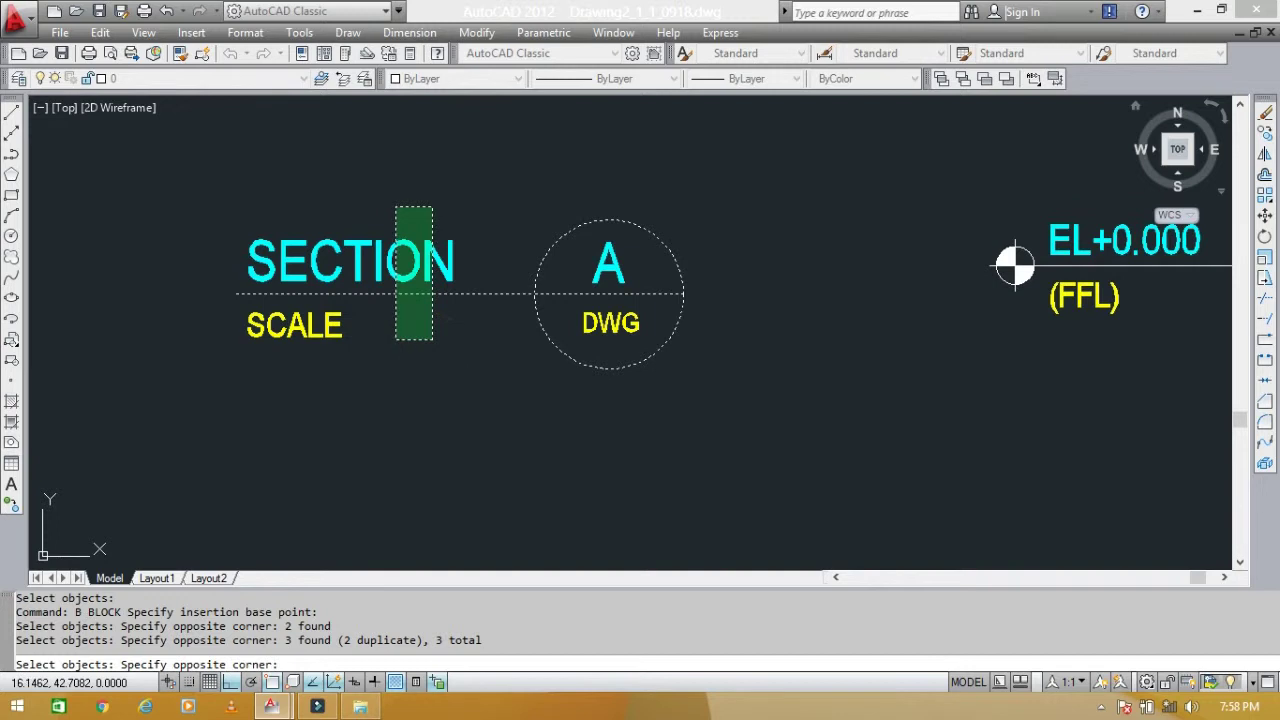
{"action": "left_click", "coordinate": [395, 206]}
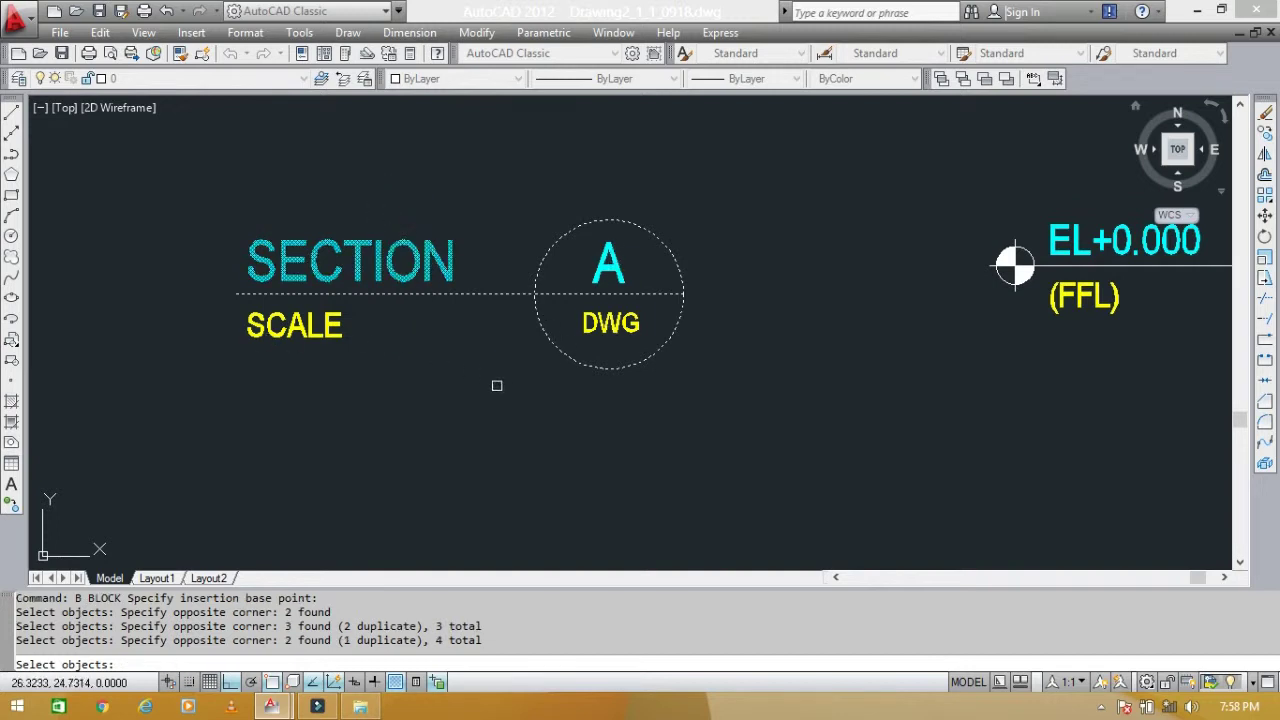
{"action": "middle_click_drag", "start_coordinate": [526, 378], "coordinate": [523, 347]}
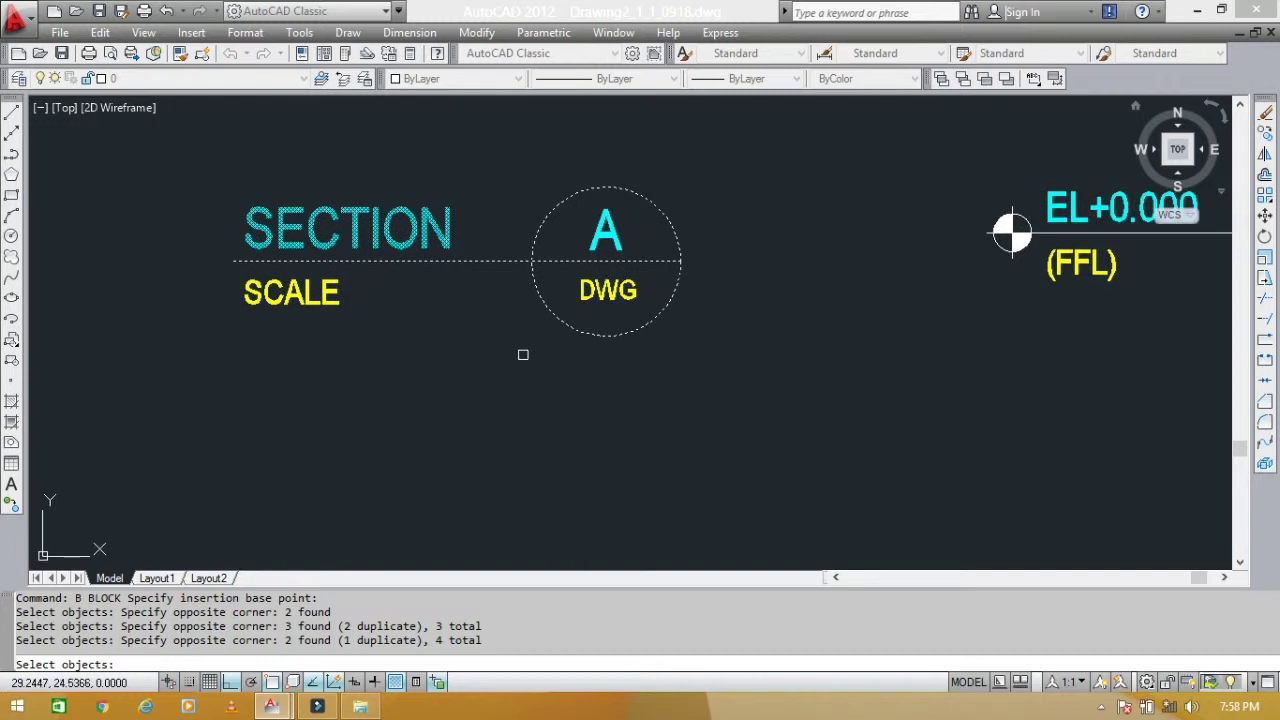
{"action": "middle_click_drag", "start_coordinate": [520, 358], "coordinate": [514, 364]}
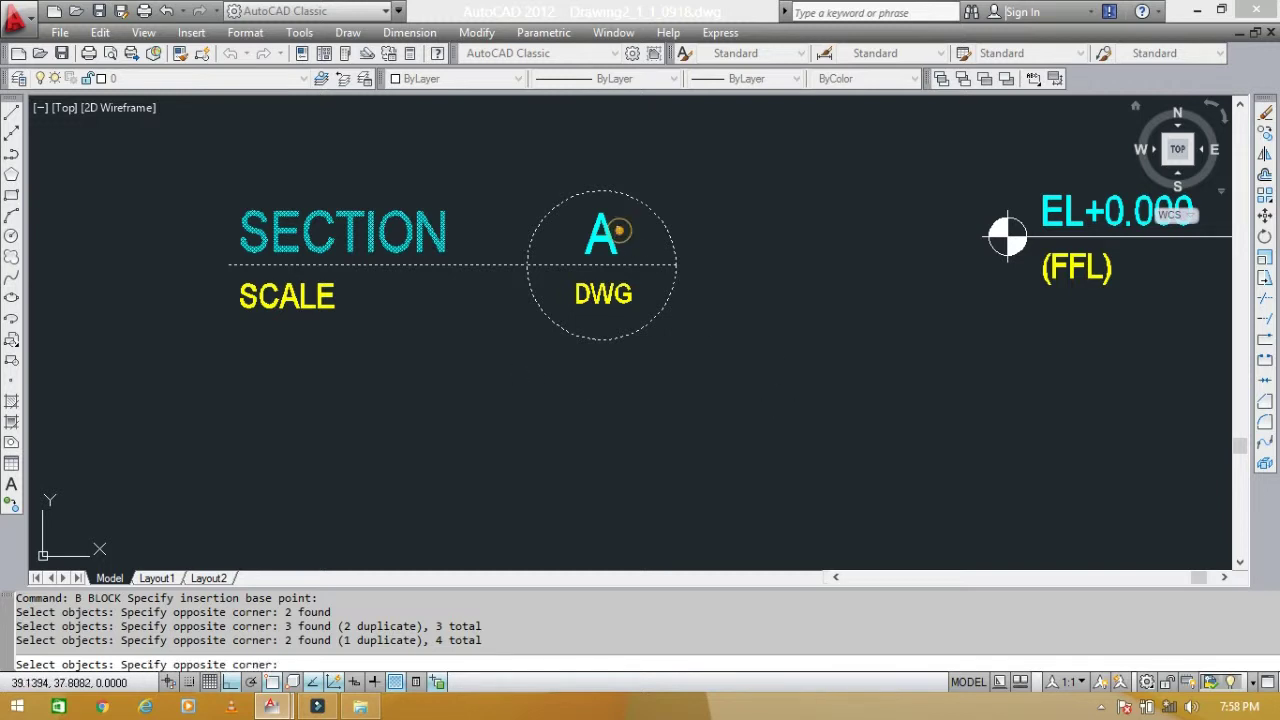
{"action": "left_click", "coordinate": [598, 226]}
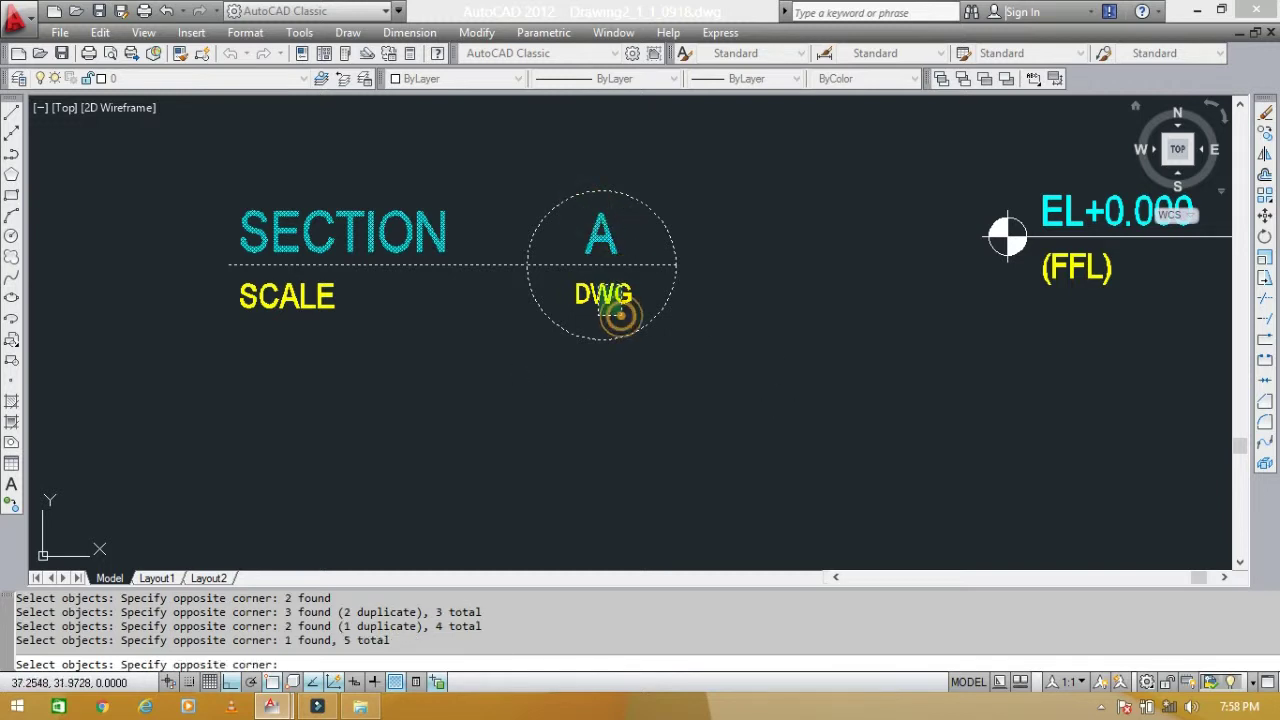
{"action": "left_click", "coordinate": [600, 295]}
{"action": "left_click_drag", "start_coordinate": [348, 324], "coordinate": [245, 282]}
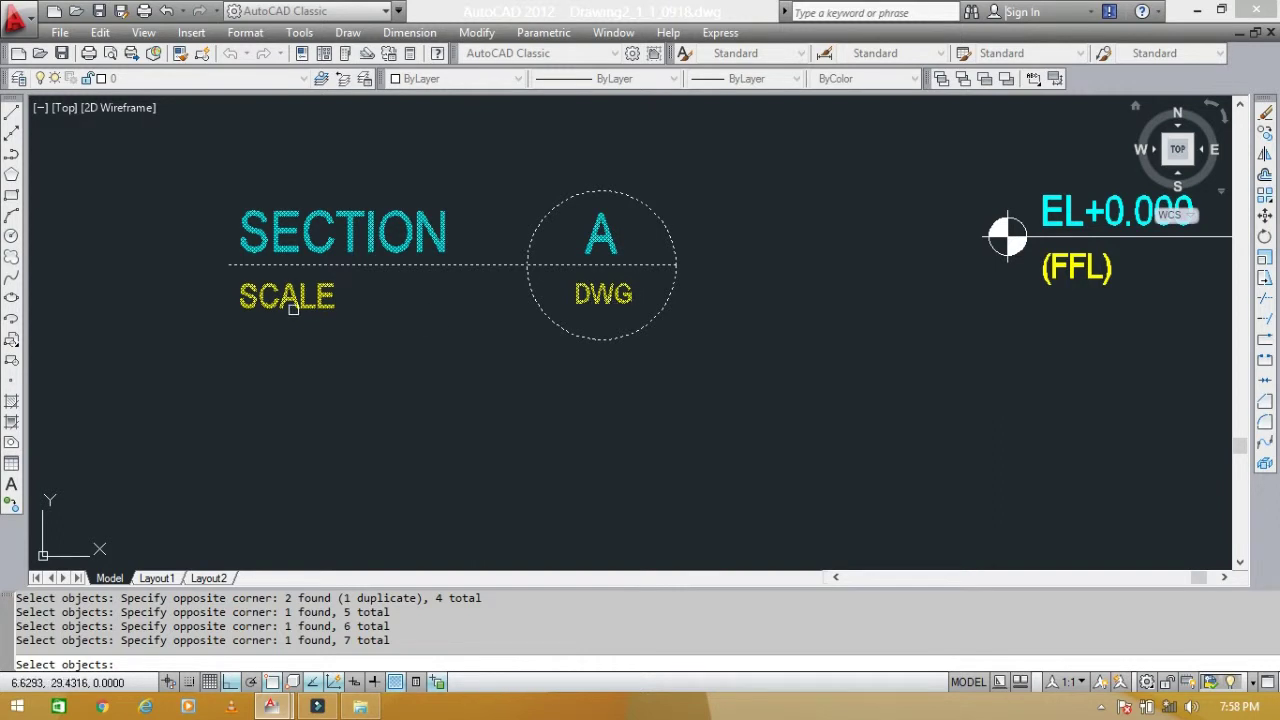
Create SECT-3 with values C for DRWG-NO, a dash for DRAWING-REF, and SCALE 1:50
{"action": "key", "text": "Return"}
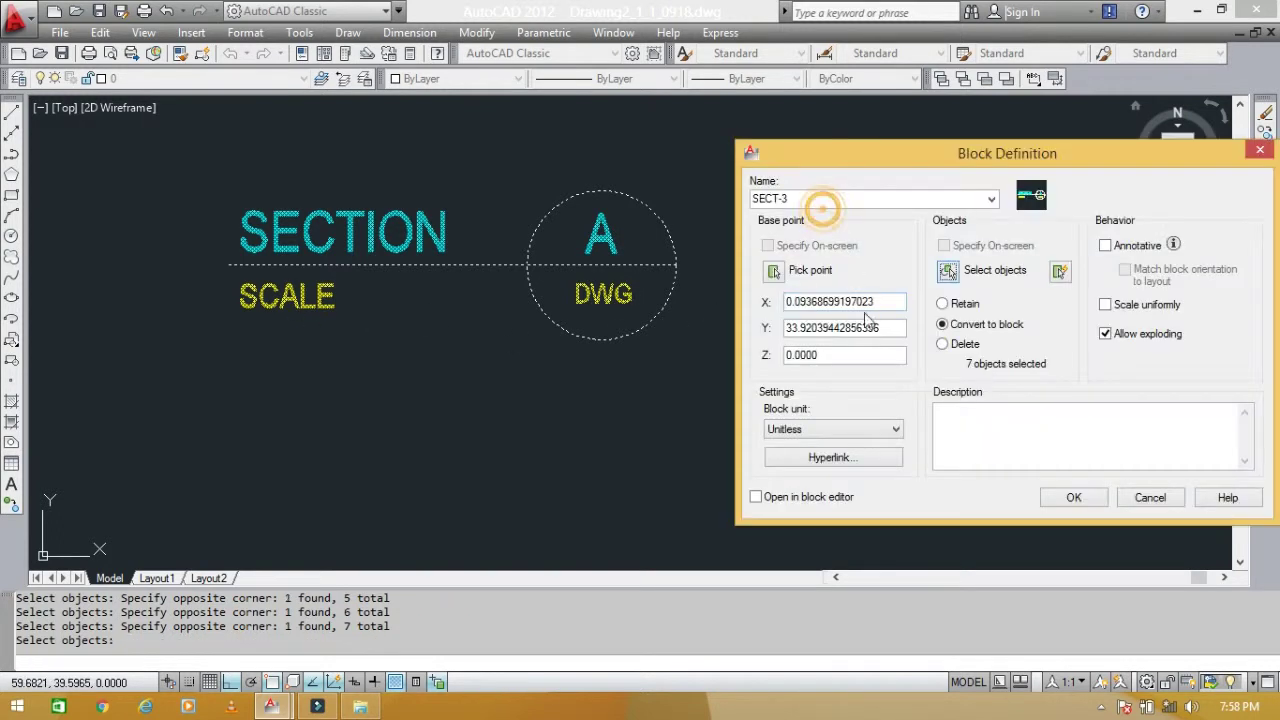
{"action": "left_click", "coordinate": [1070, 500]}
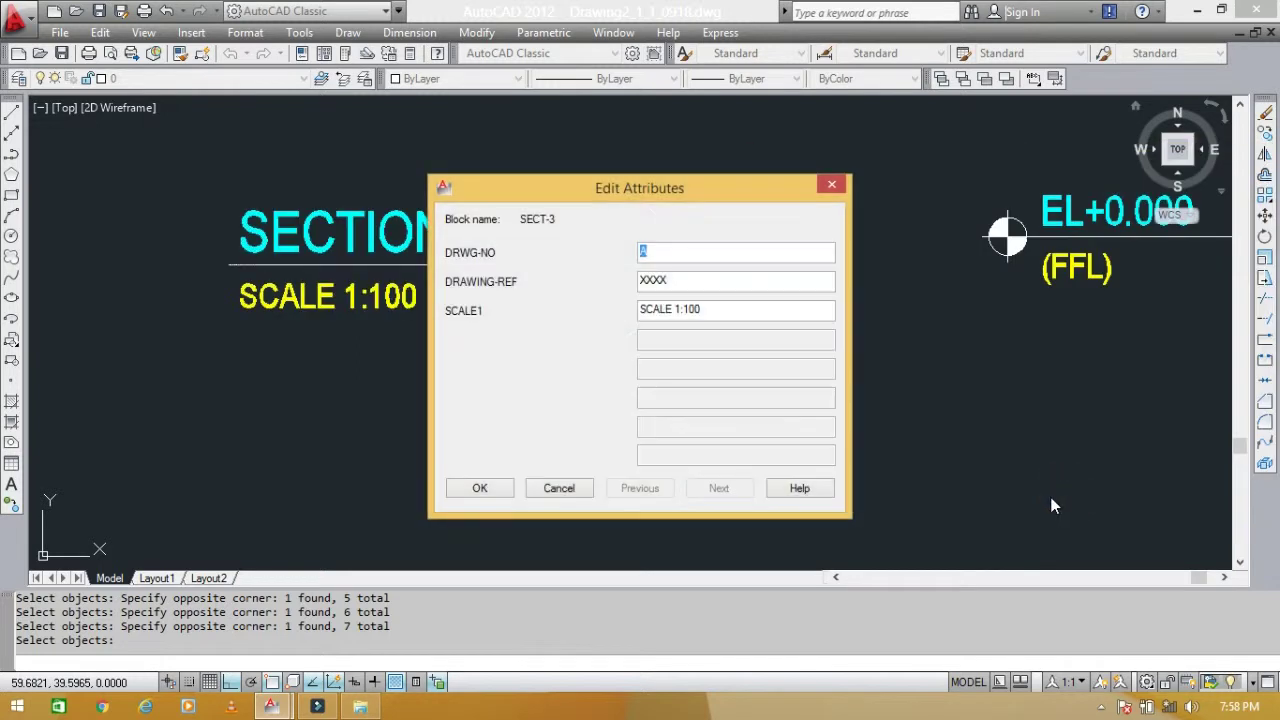
{"action": "mouse_move", "coordinate": [670, 182]}
{"action": "left_mouse_down"}
{"action": "mouse_move", "coordinate": [941, 131]}
{"action": "mouse_move", "coordinate": [924, 133]}
{"action": "left_mouse_up"}
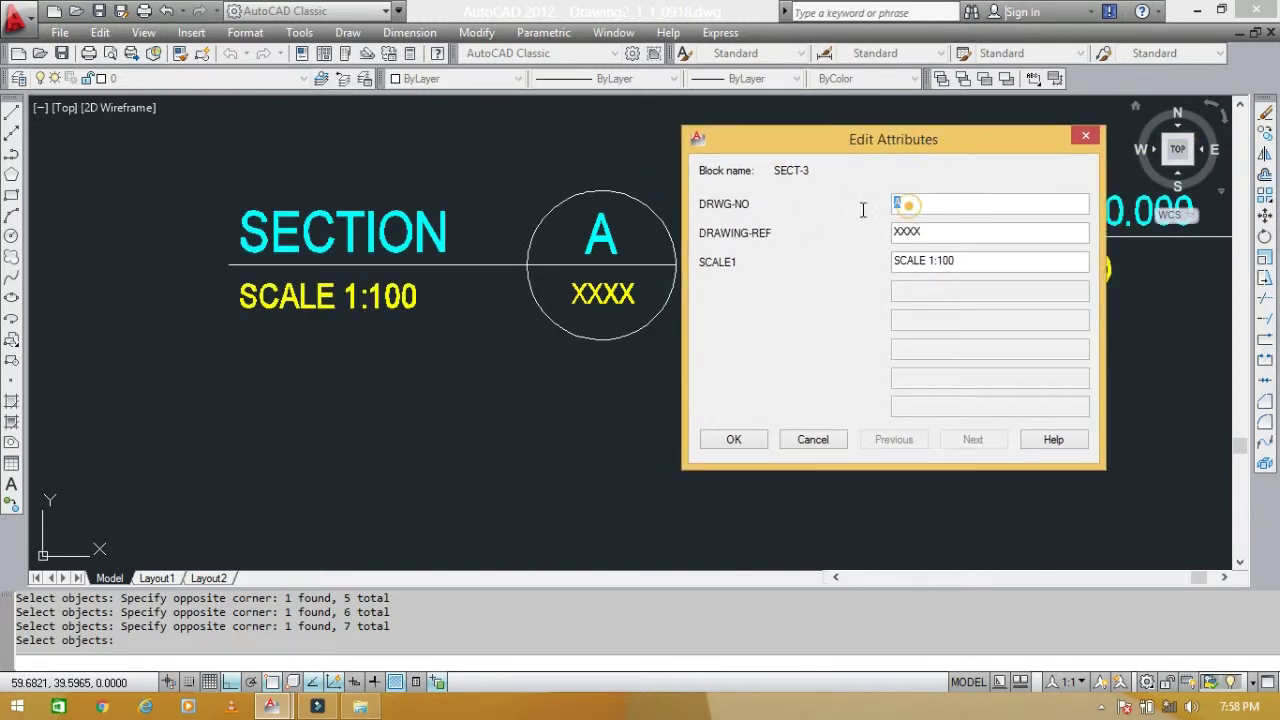
{"action": "type", "text": "C"}
{"action": "key", "text": "Tab"}
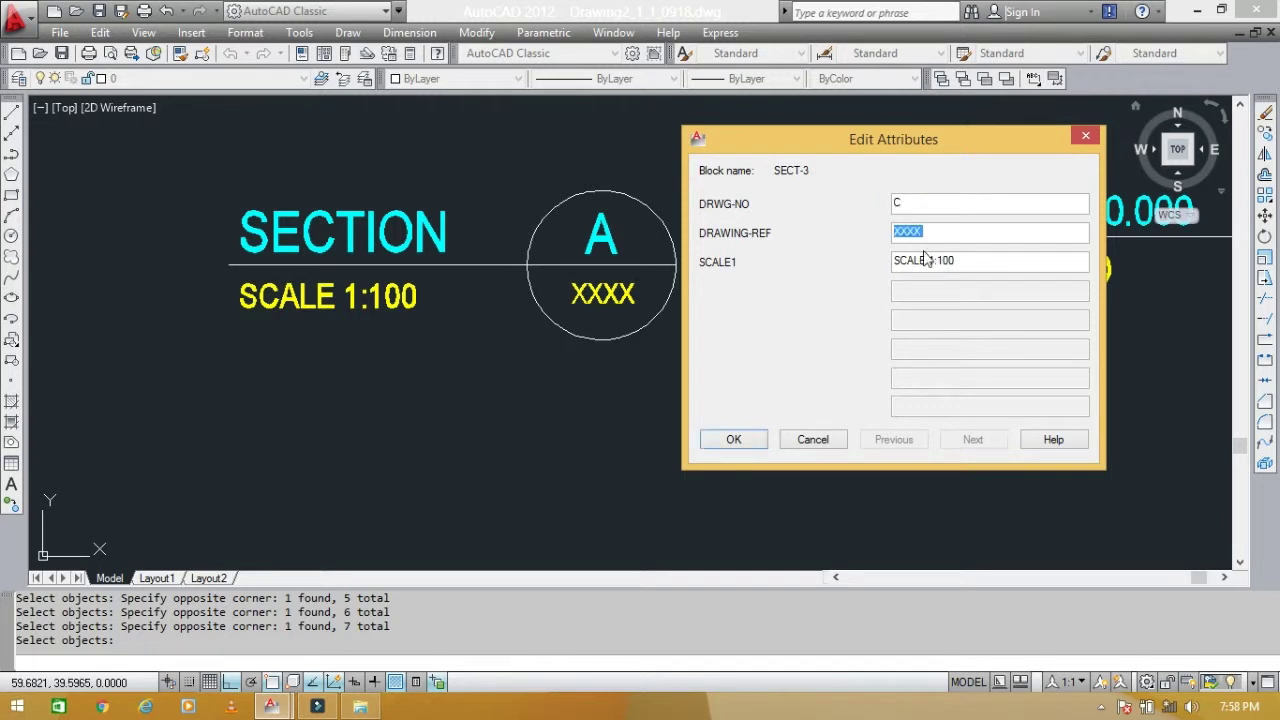
{"action": "type", "text": "1"}
{"action": "key", "text": "Tab"}
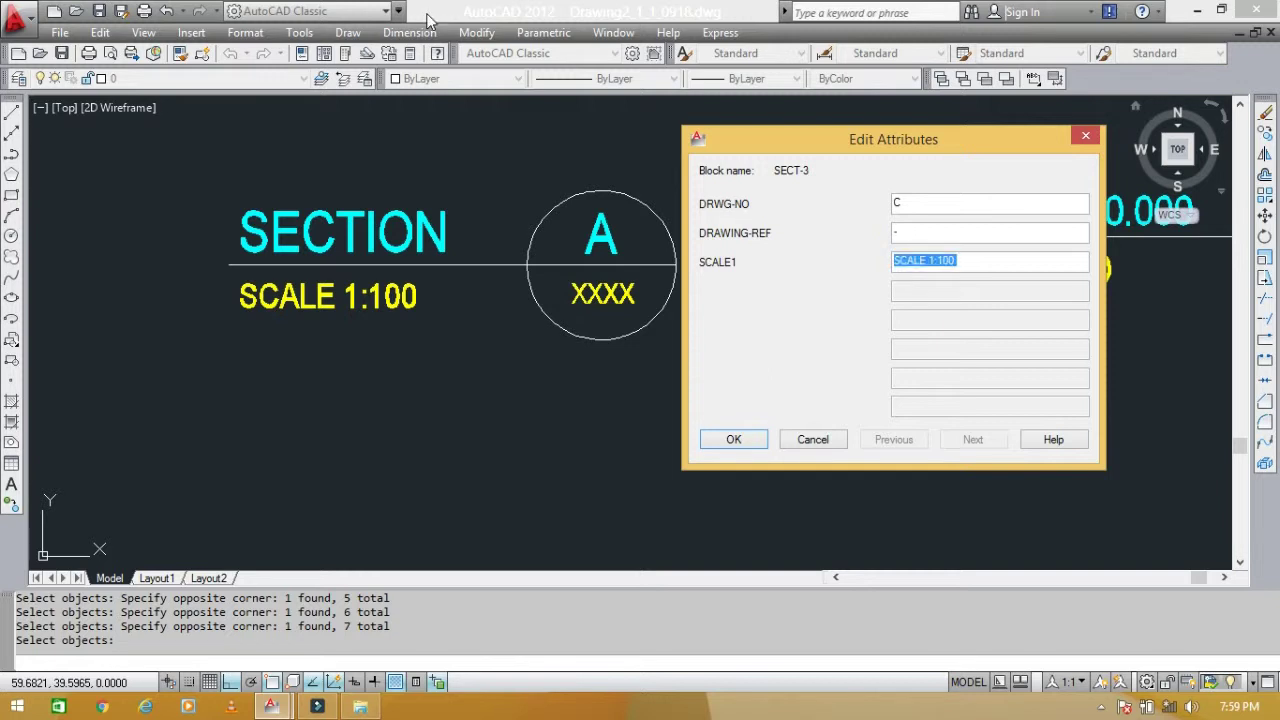
{"action": "key", "text": "End"}
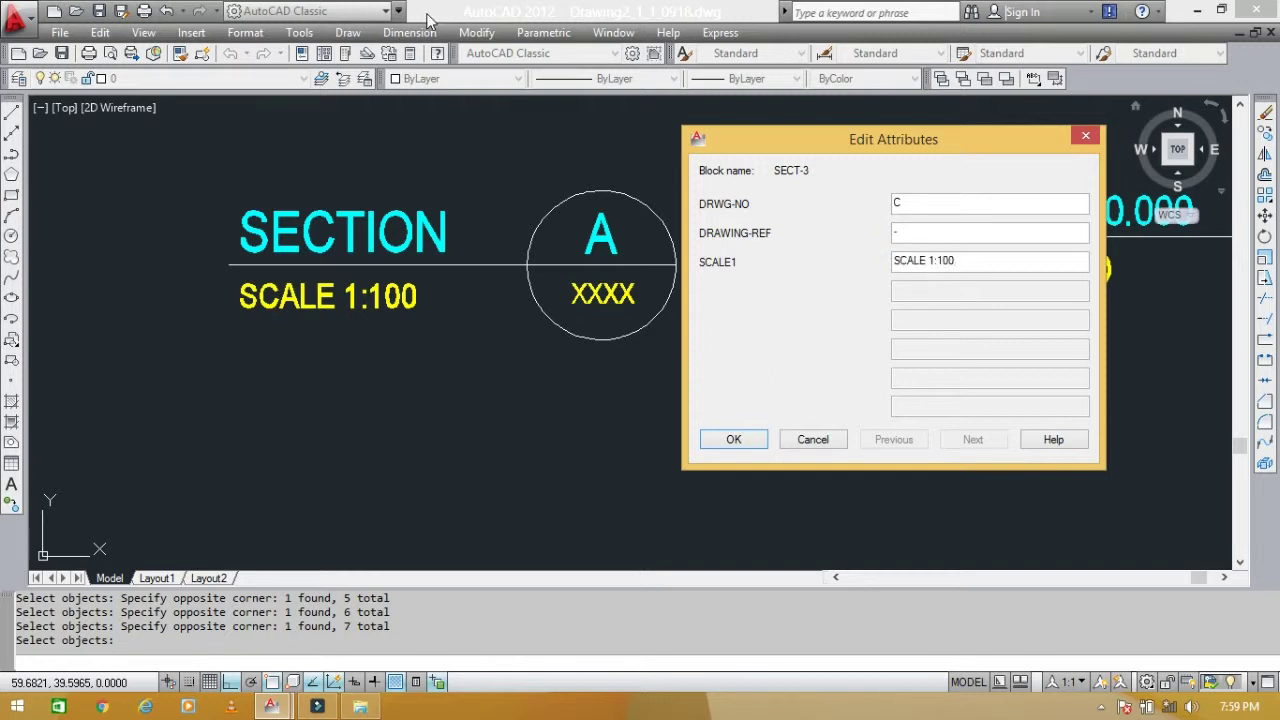
{"action": "type", "text": "5"}
{"action": "left_click", "coordinate": [730, 440]}
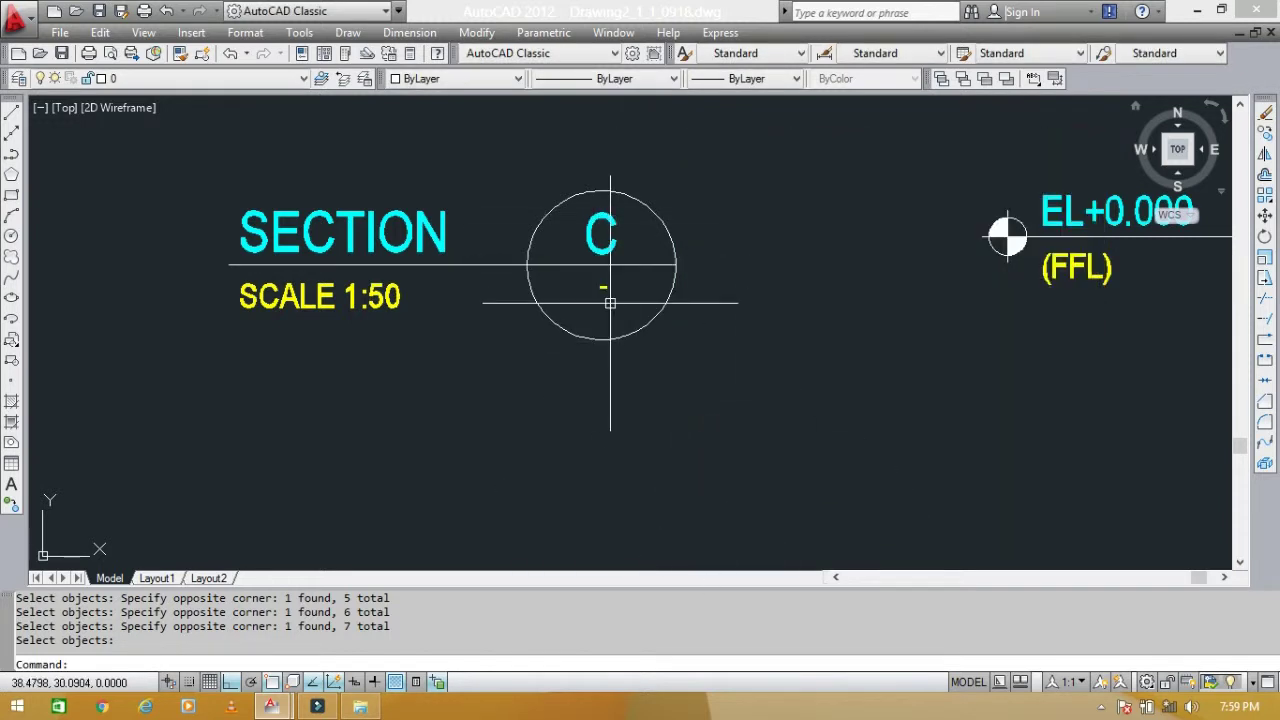
Pan to the EL+0.000 (FFL) mark and start block PLAN MKD, based at the symbol's centre
{"action": "middle_click_drag", "start_coordinate": [889, 320], "coordinate": [372, 350]}
{"action": "scroll", "coordinate": [648, 330], "scroll_direction": "up", "scroll_amount": 3}
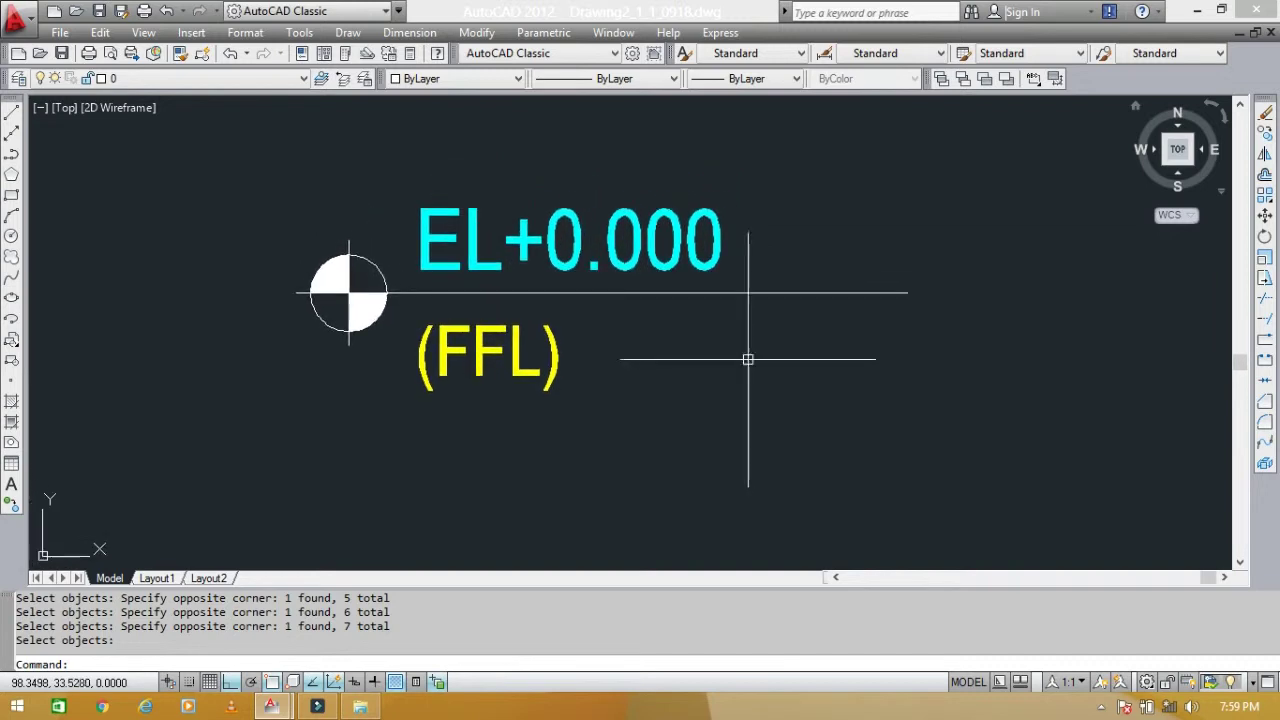
{"action": "middle_click_drag", "start_coordinate": [837, 386], "coordinate": [799, 395]}
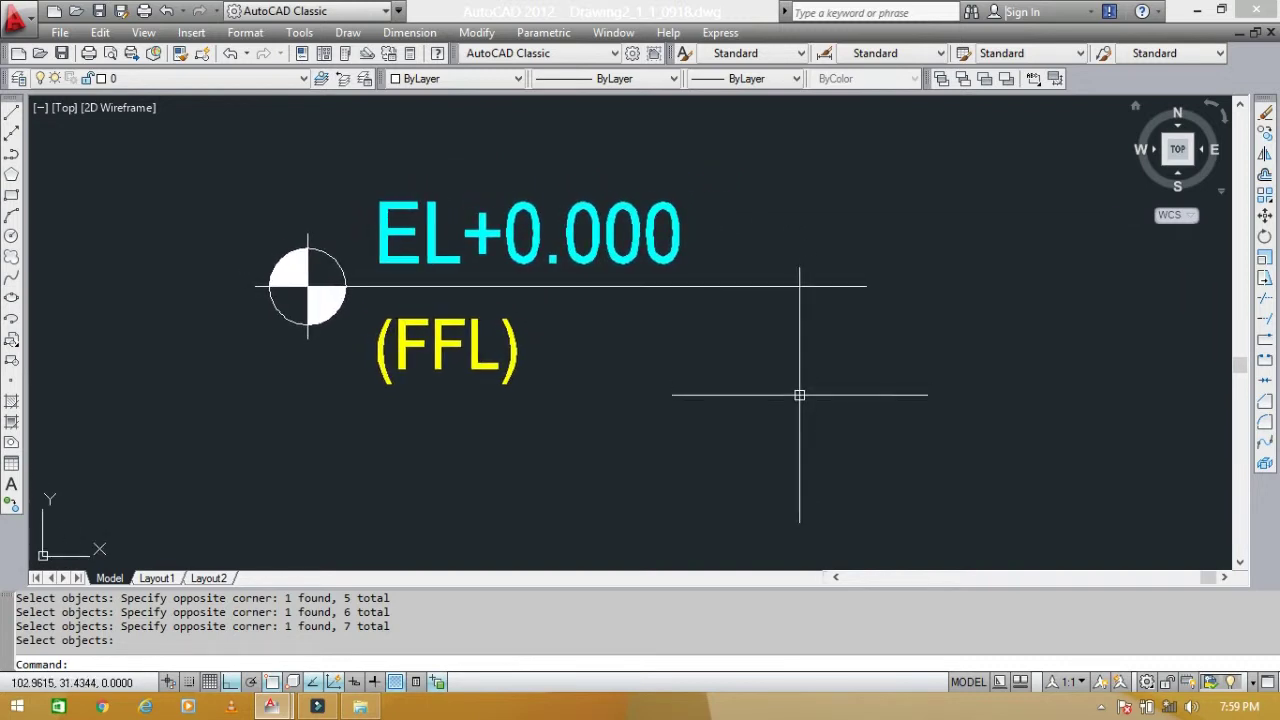
{"action": "key", "text": "Escape"}
{"action": "mouse_move", "coordinate": [761, 353]}
{"action": "middle_mouse_down"}
{"action": "mouse_move", "coordinate": [817, 351]}
{"action": "mouse_move", "coordinate": [825, 393]}
{"action": "middle_mouse_up"}
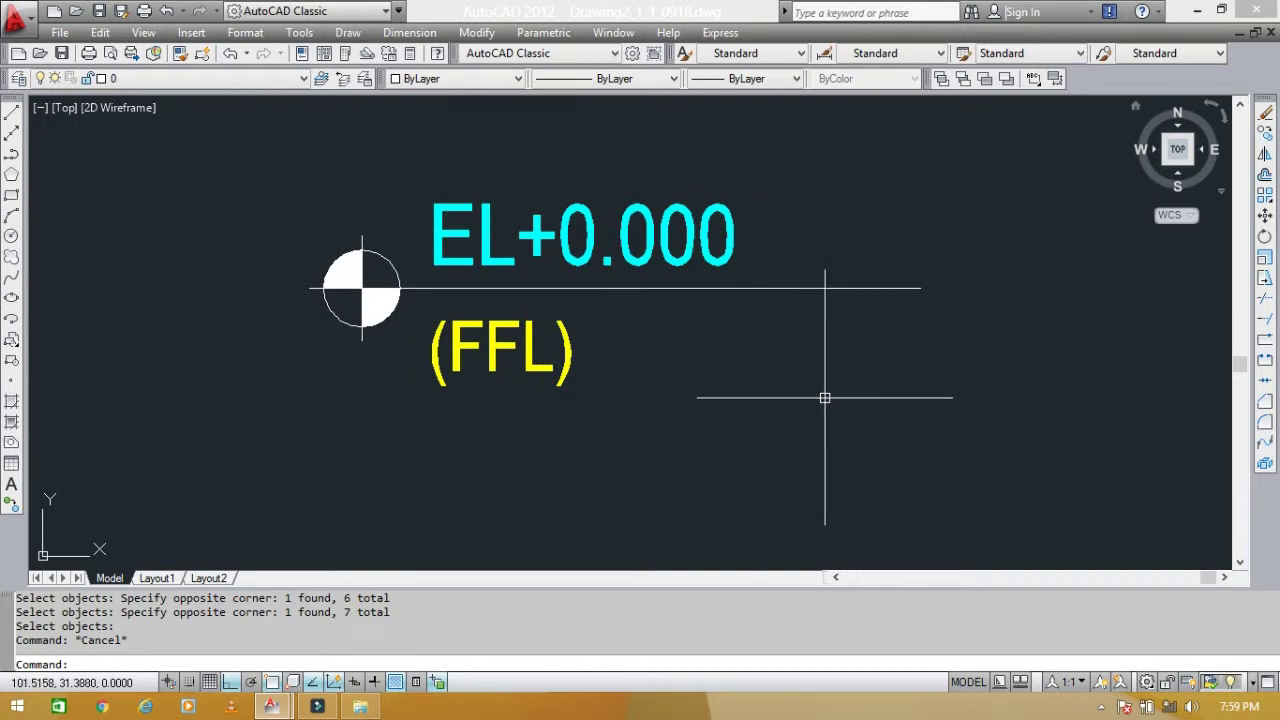
{"action": "type", "text": "B"}
{"action": "key", "text": "Return"}
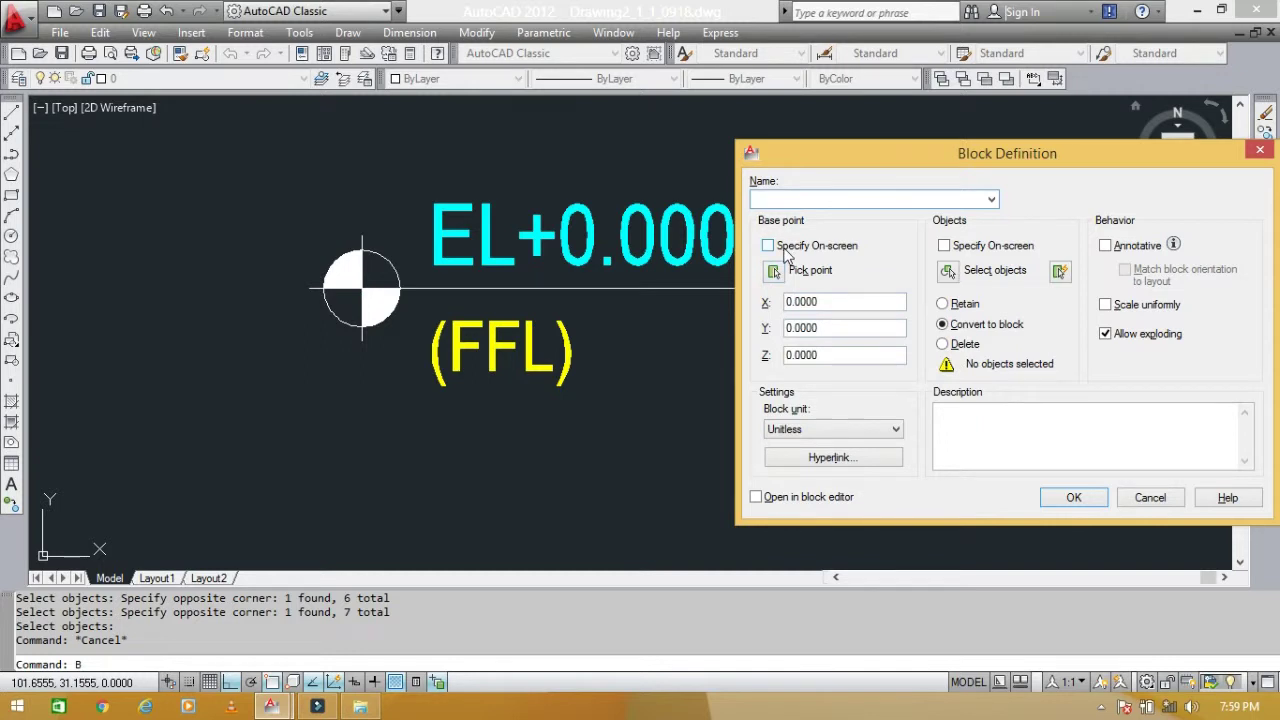
{"action": "type", "text": "PLAN MKD"}
{"action": "left_click", "coordinate": [774, 271]}
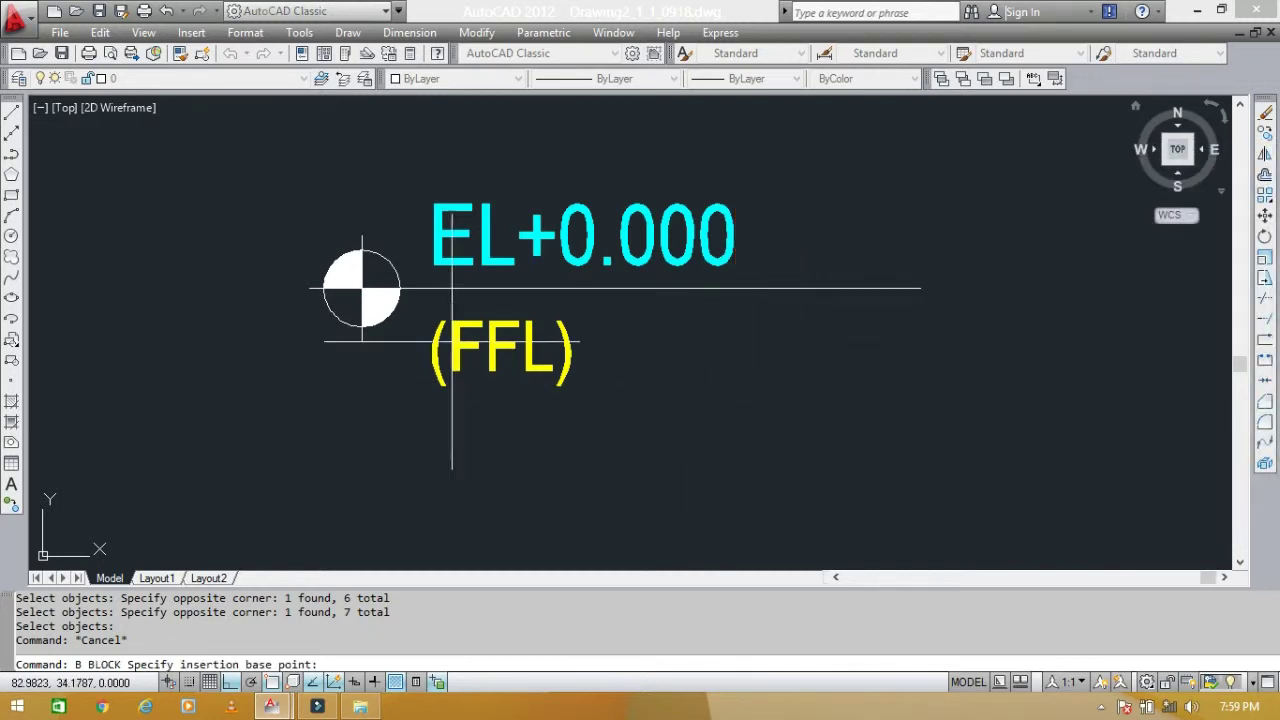
{"action": "left_click", "coordinate": [362, 289]}
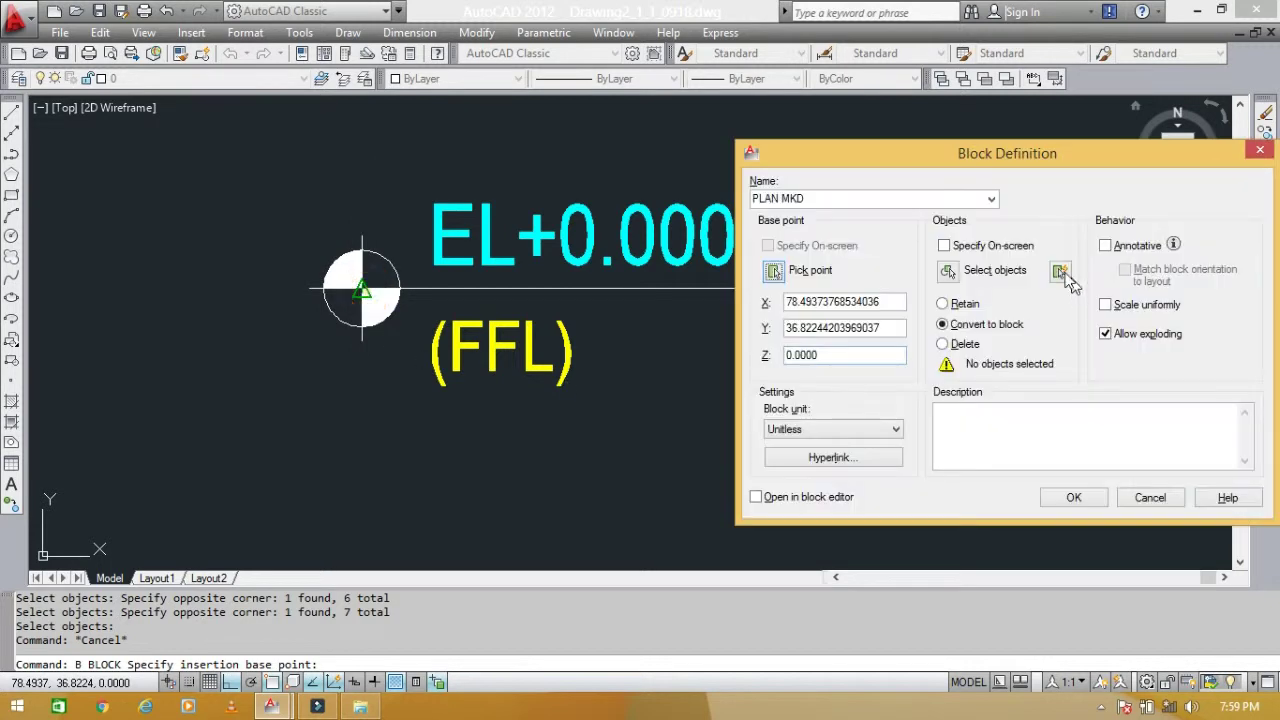
Select the level symbol and its EL+0.000 and (FFL) labels, then create the block
{"action": "left_click", "coordinate": [947, 270]}
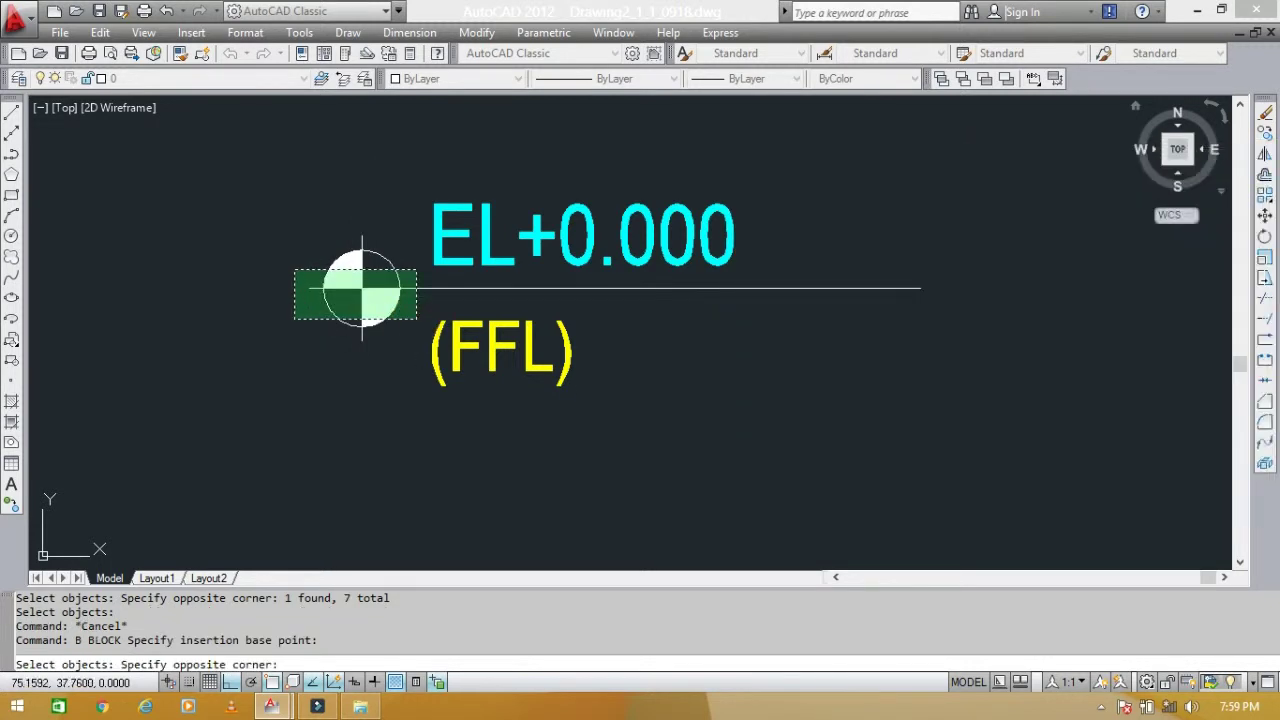
{"action": "left_click_drag", "start_coordinate": [414, 314], "coordinate": [291, 266]}
{"action": "left_click_drag", "start_coordinate": [380, 391], "coordinate": [292, 201]}
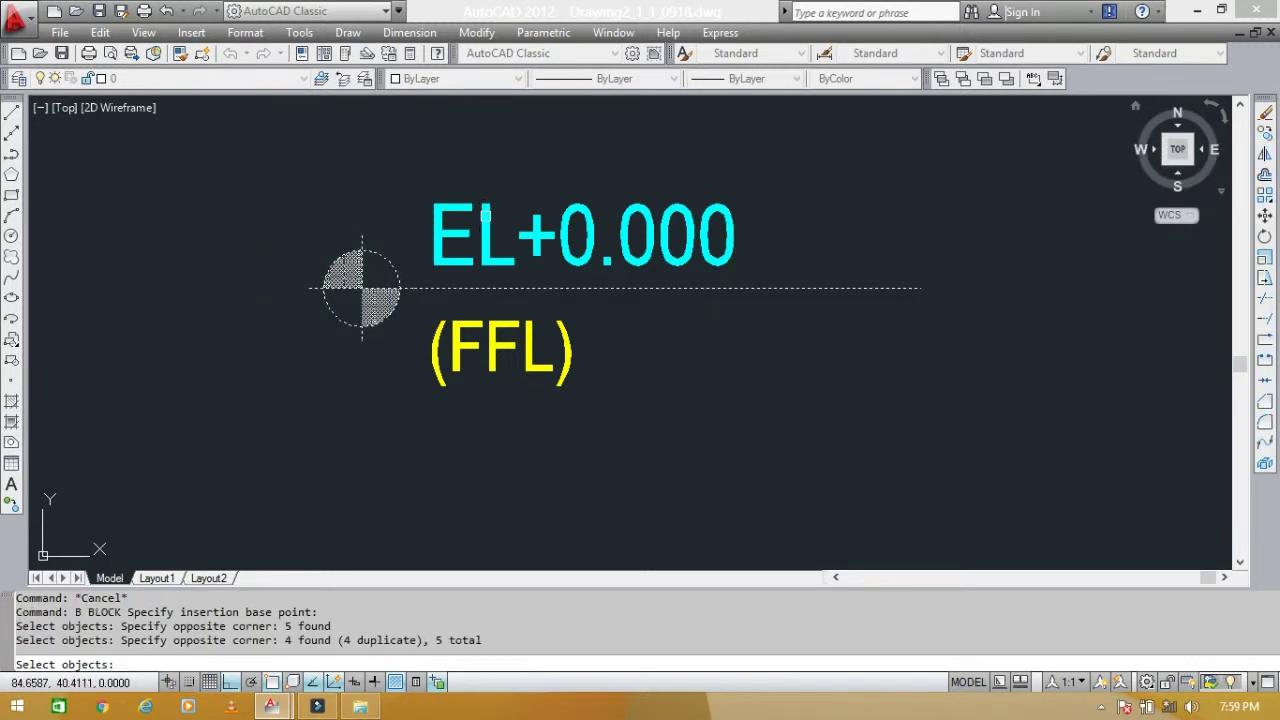
{"action": "middle_click_drag", "start_coordinate": [665, 283], "coordinate": [618, 269]}
{"action": "left_click_drag", "start_coordinate": [765, 225], "coordinate": [575, 183]}
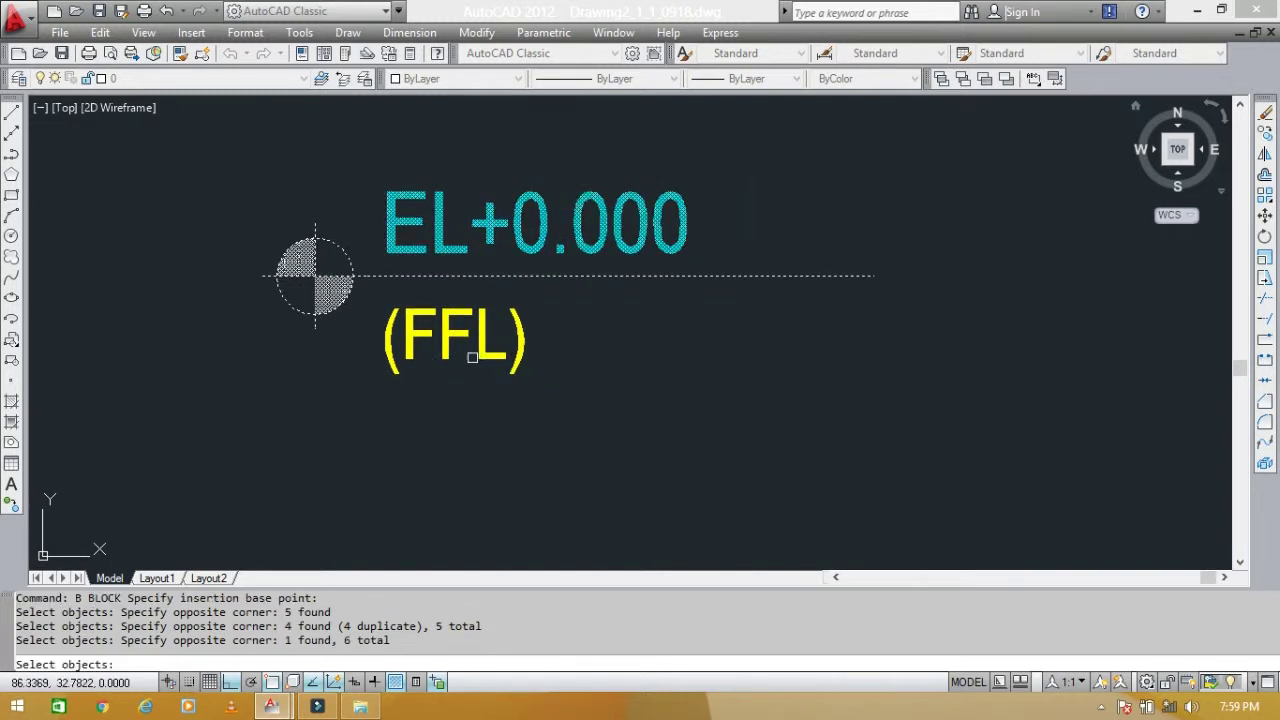
{"action": "left_click", "coordinate": [521, 352]}
{"action": "left_click", "coordinate": [560, 378]}
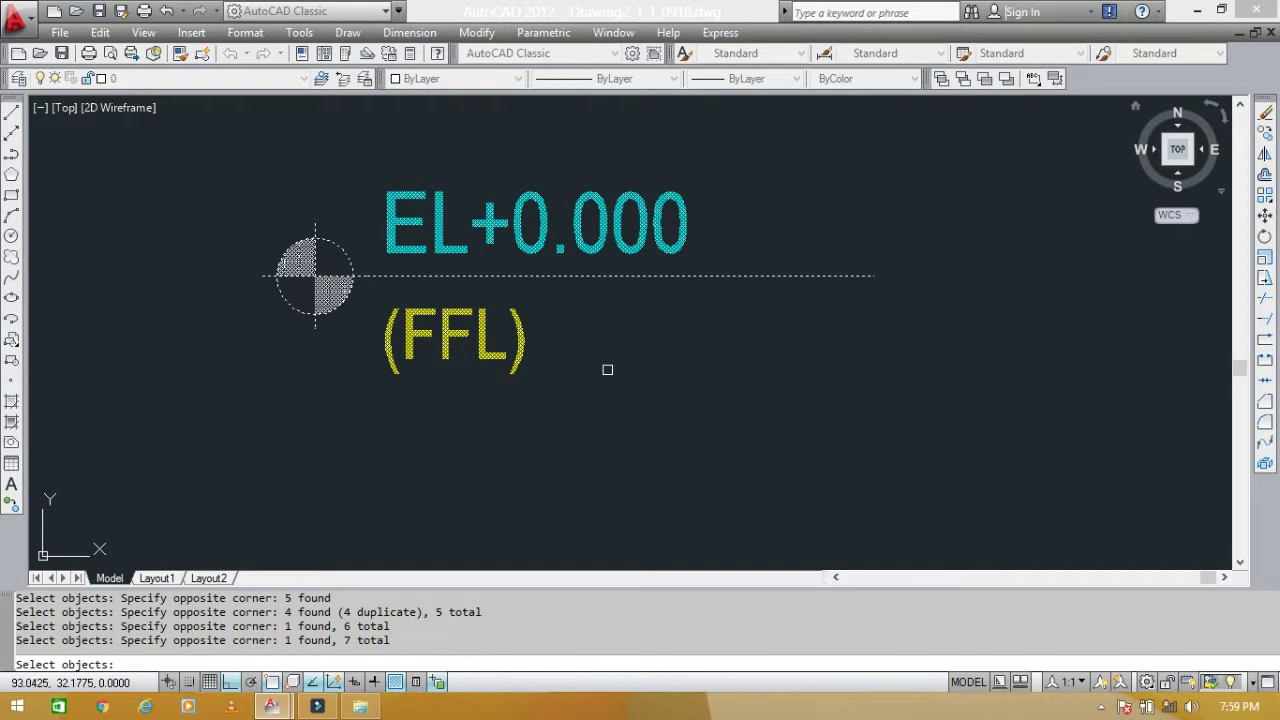
{"action": "key", "text": "Return"}
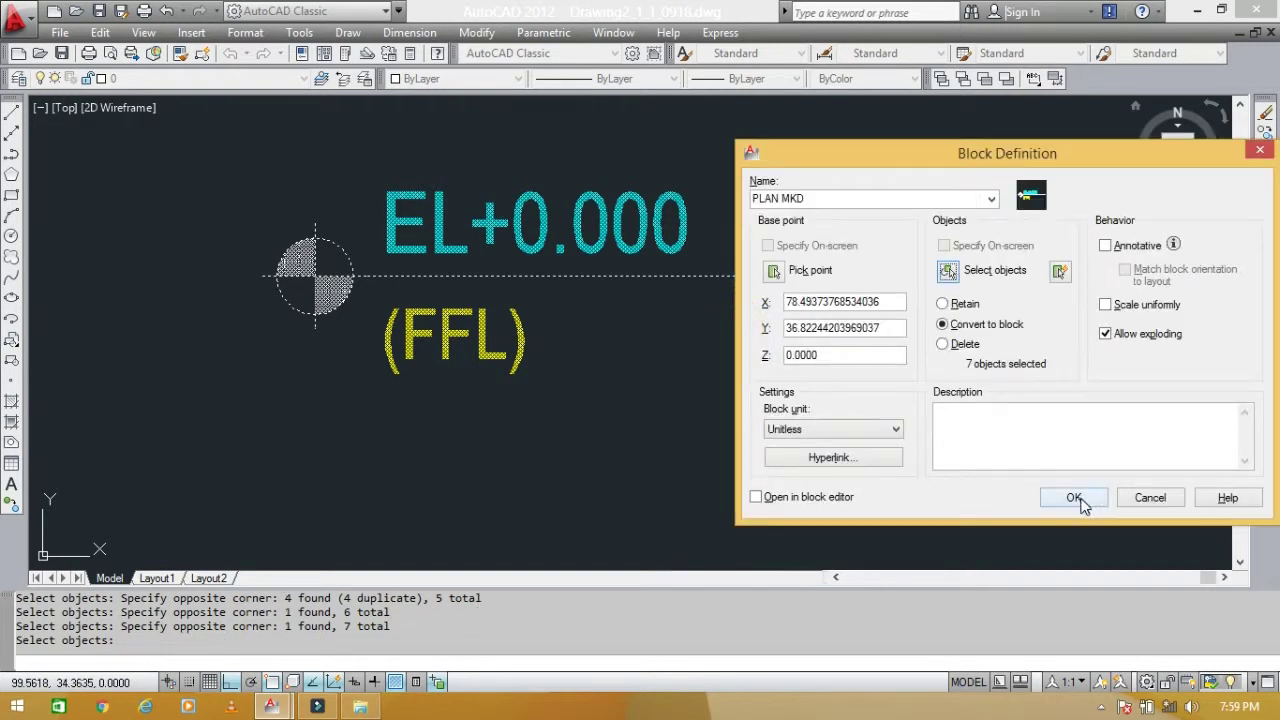
{"action": "left_click", "coordinate": [1074, 497]}
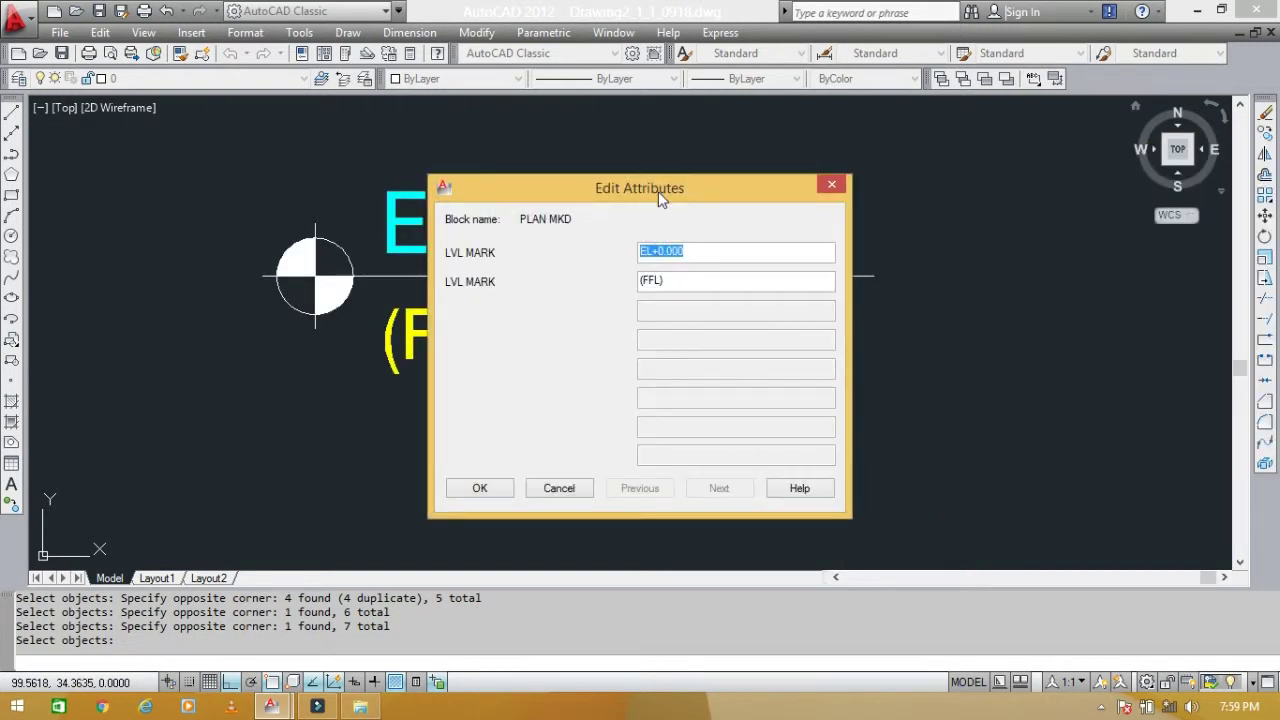
Change the LVL MARK values to EL+3.000 and (TOS) and confirm
{"action": "left_click_drag", "start_coordinate": [658, 191], "coordinate": [866, 148]}
{"action": "key", "text": "End"}
{"action": "key", "text": "BackSpace"}
{"action": "key", "text": "BackSpace"}
{"action": "key", "text": "BackSpace"}
{"action": "type", "text": "3."}
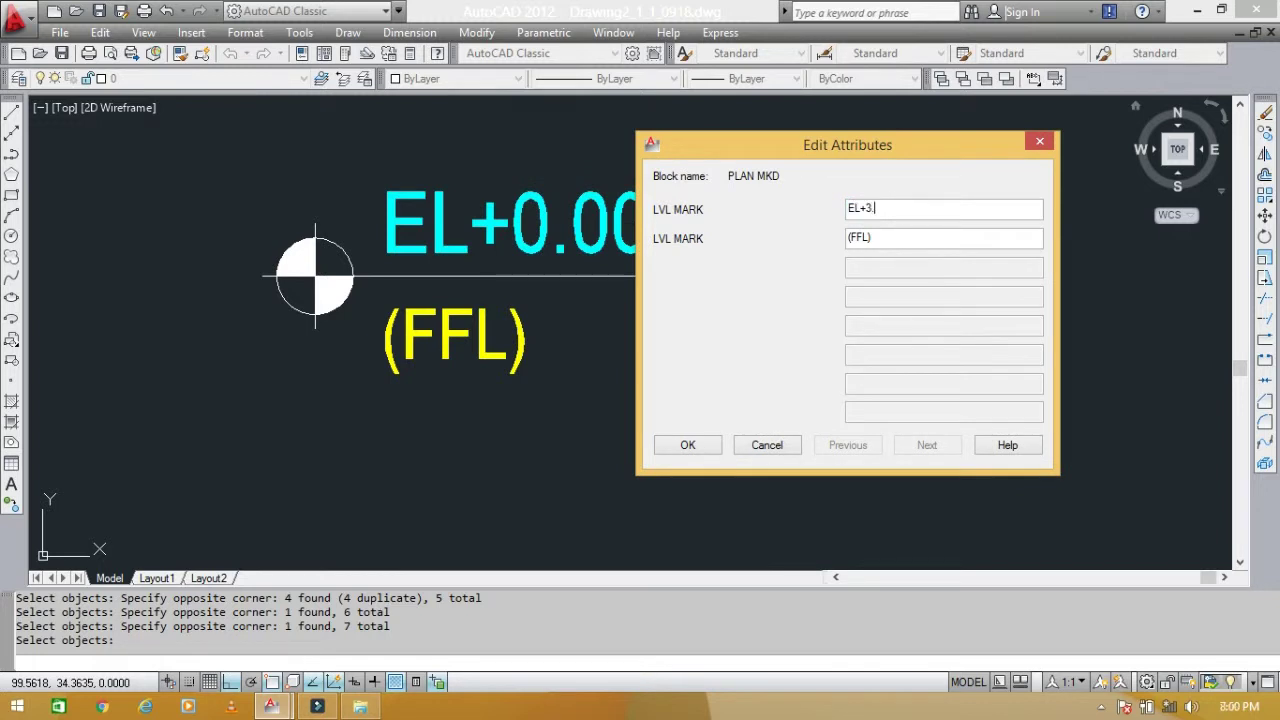
{"action": "left_click", "coordinate": [905, 237]}
{"action": "key", "text": "BackSpace"}
{"action": "key", "text": "BackSpace"}
{"action": "key", "text": "BackSpace"}
{"action": "type", "text": "TOS)"}
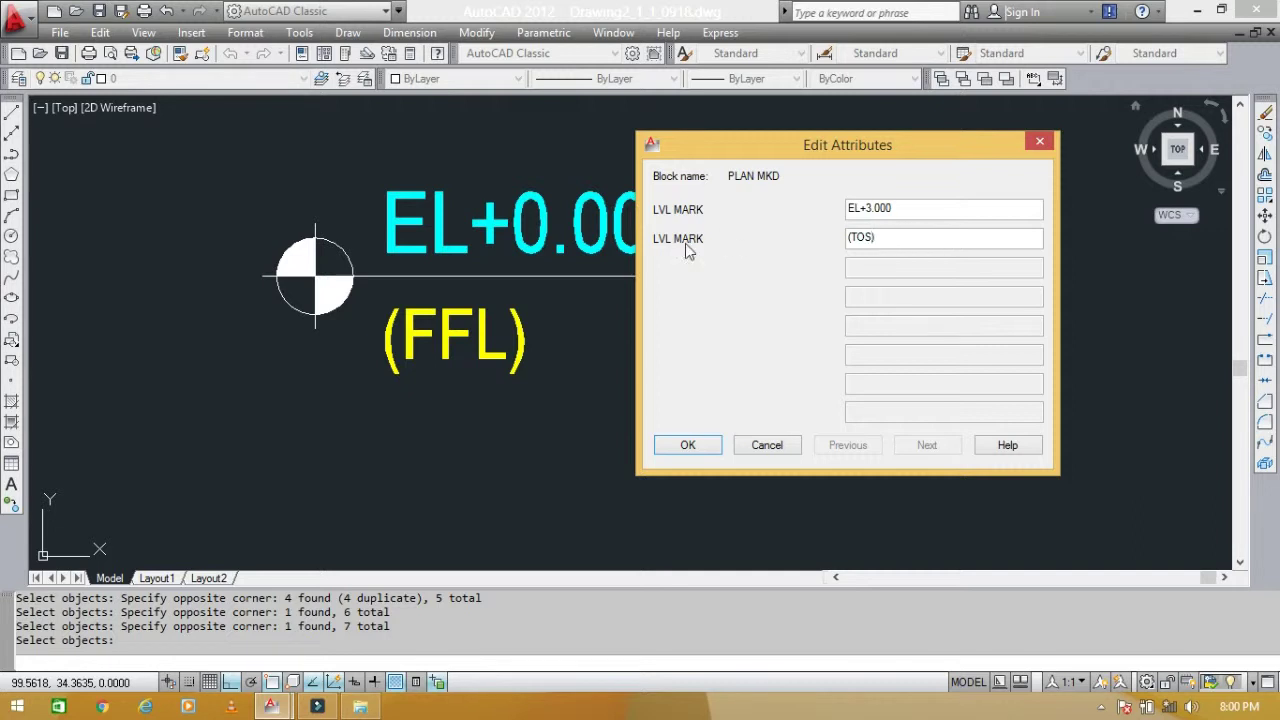
{"action": "left_click", "coordinate": [683, 450]}
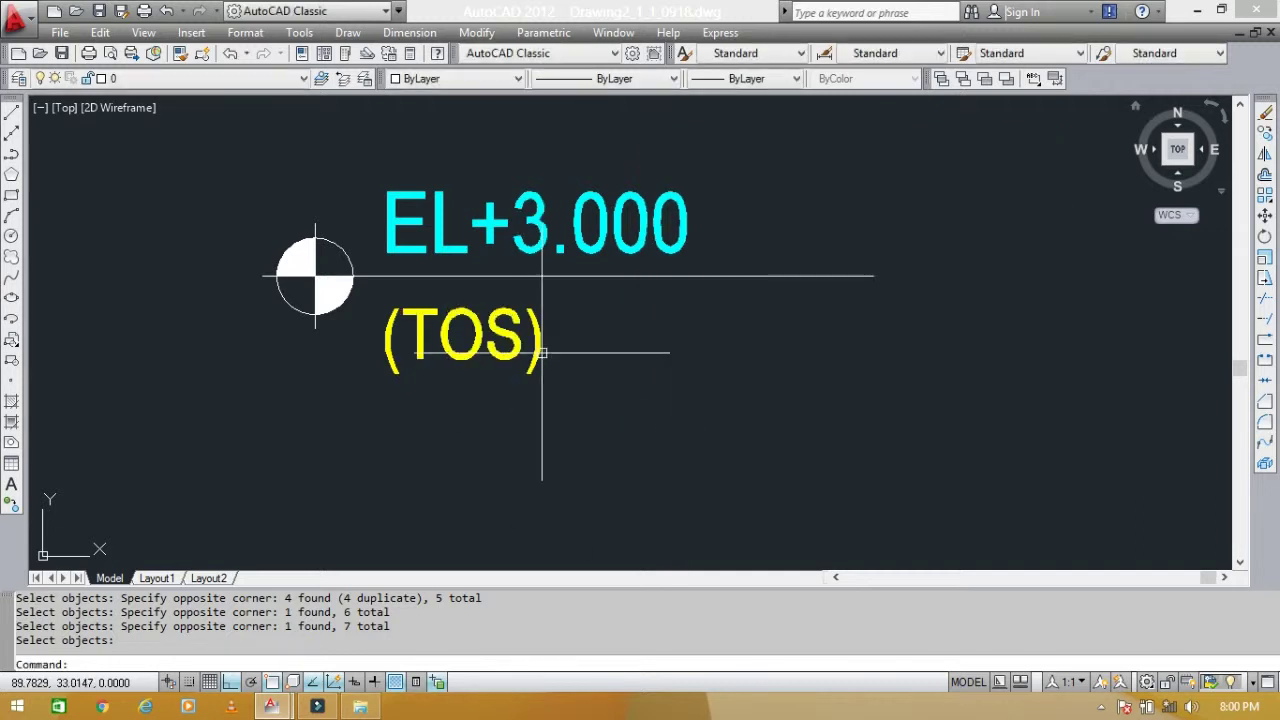
{"action": "scroll", "coordinate": [726, 360], "scroll_direction": "down", "scroll_amount": 3}
{"action": "middle_click_drag", "start_coordinate": [767, 407], "coordinate": [911, 417]}
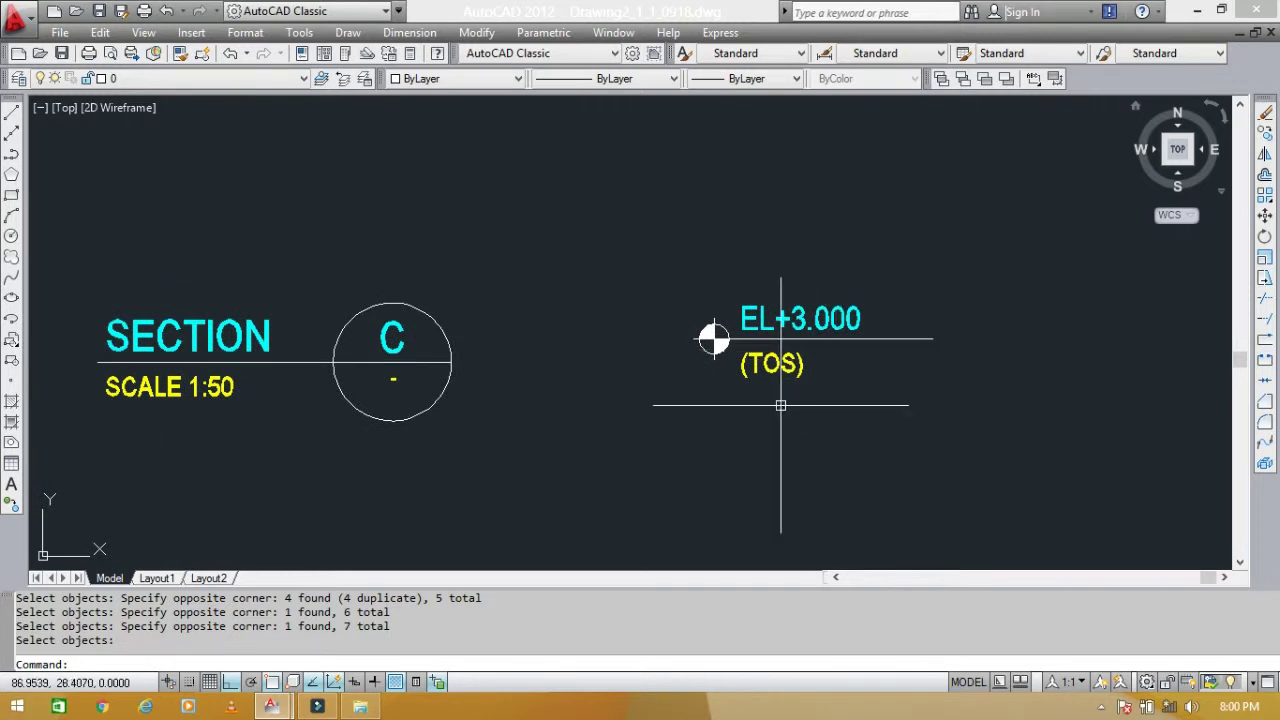
{"action": "scroll", "coordinate": [905, 400], "scroll_direction": "down", "scroll_amount": 4}
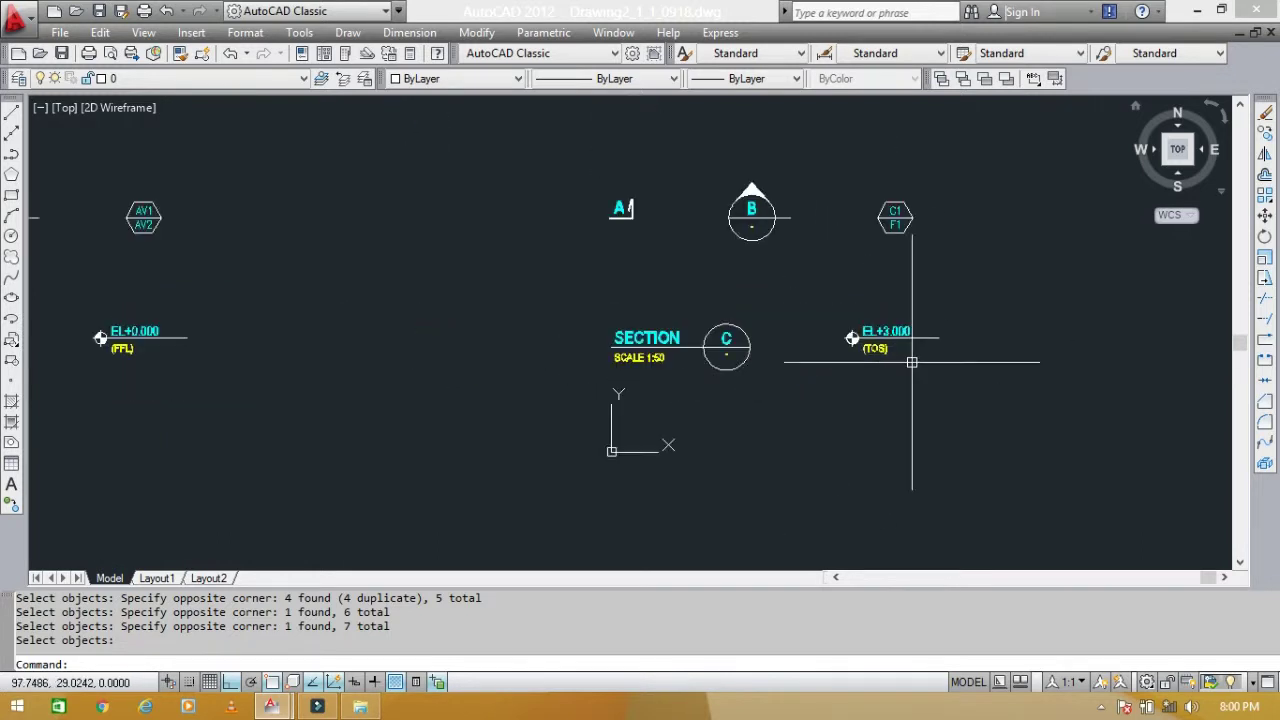
{"action": "scroll", "coordinate": [708, 413], "scroll_direction": "up", "scroll_amount": 3}
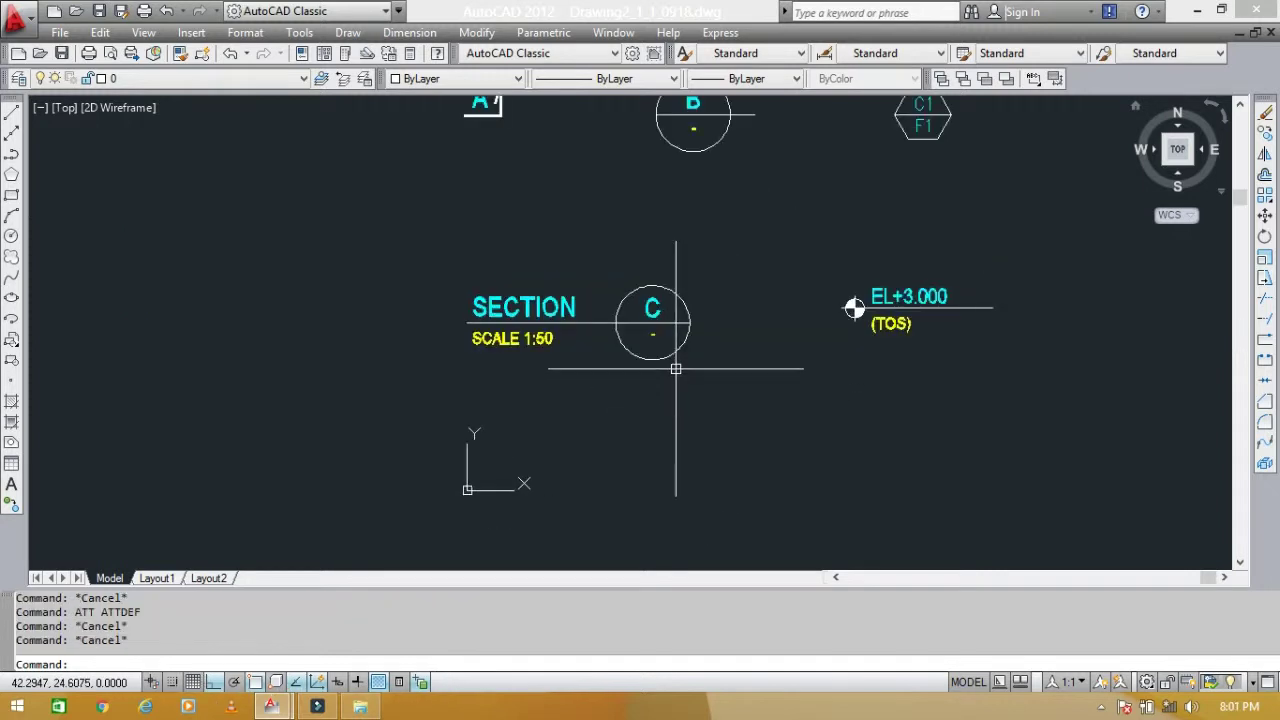